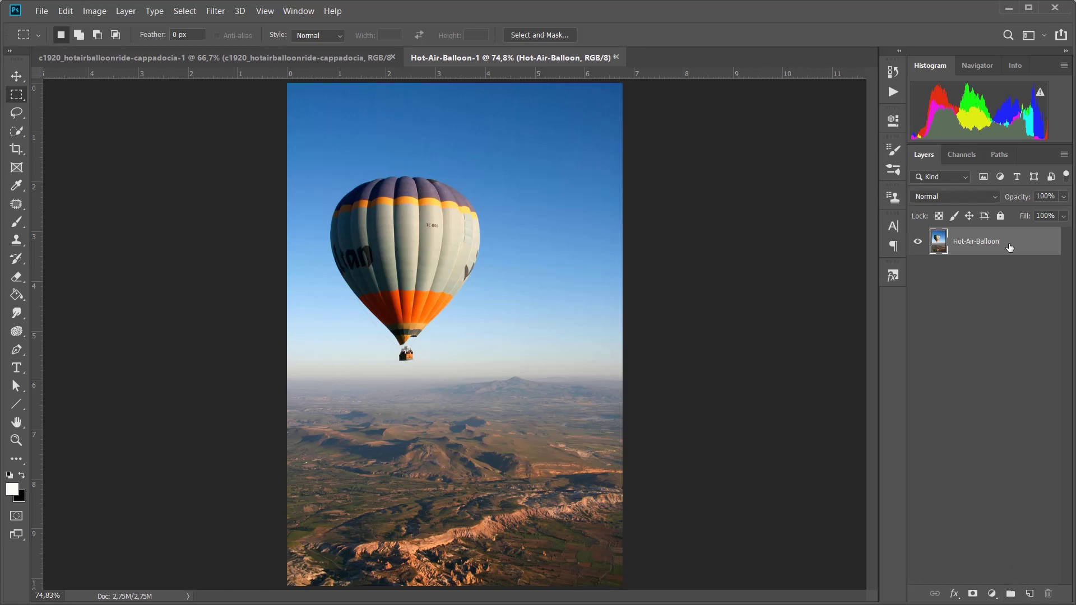
- Duplicate the Hot-Air-Balloon layer and toggle the copy's visibility to compare it with the original
{"action": "left_click_drag", "start_coordinate": [1015, 241], "coordinate": [1030, 594]}
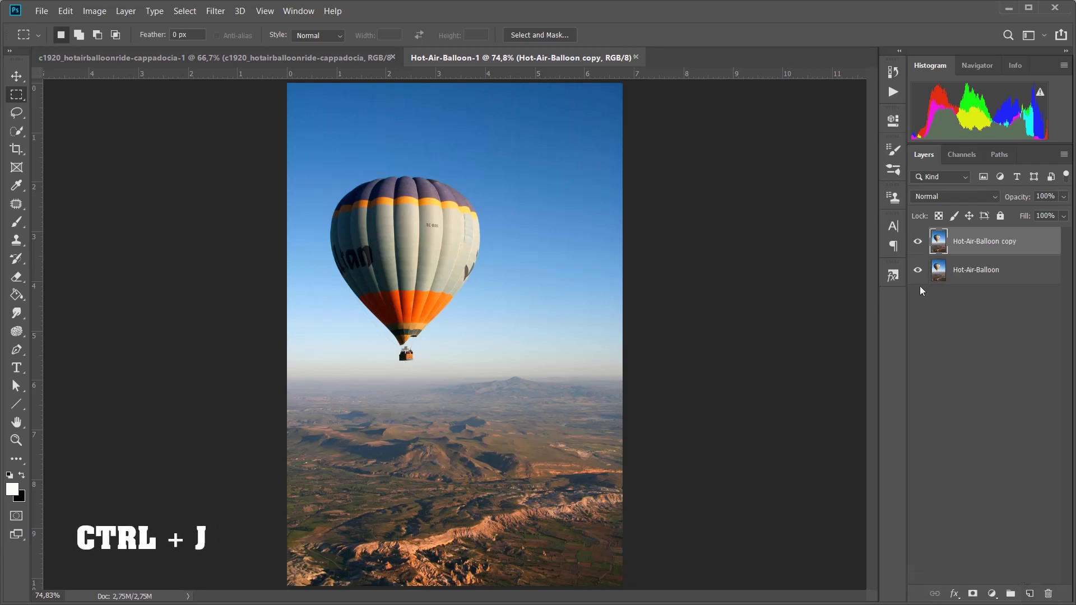
{"action": "left_click", "coordinate": [918, 241]}
{"action": "left_click", "coordinate": [918, 241]}
{"action": "left_click", "coordinate": [958, 271]}
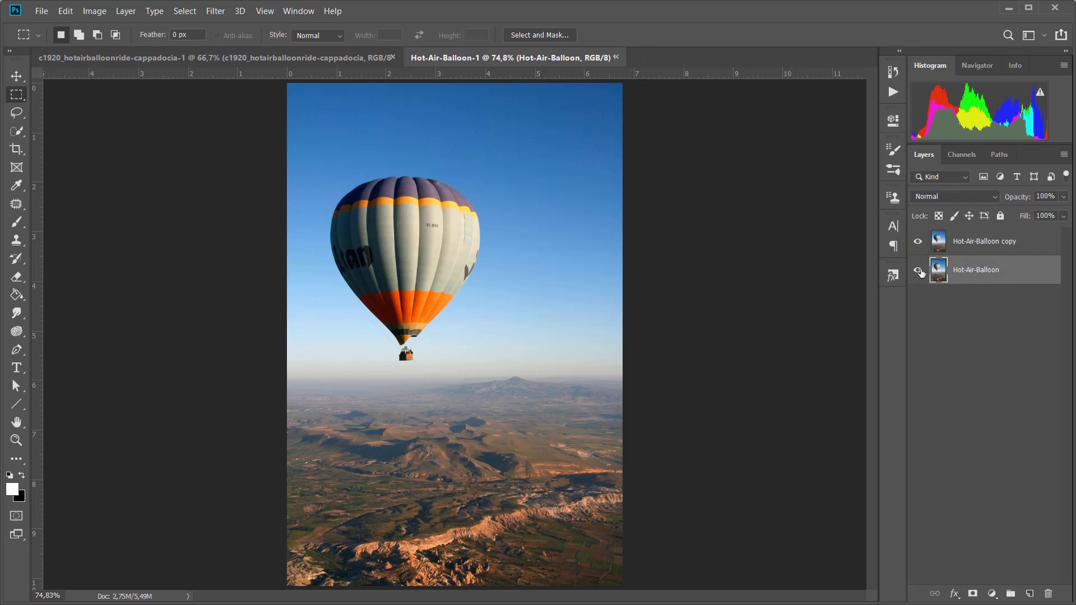
{"action": "left_click", "coordinate": [917, 241]}
{"action": "left_click", "coordinate": [917, 242]}
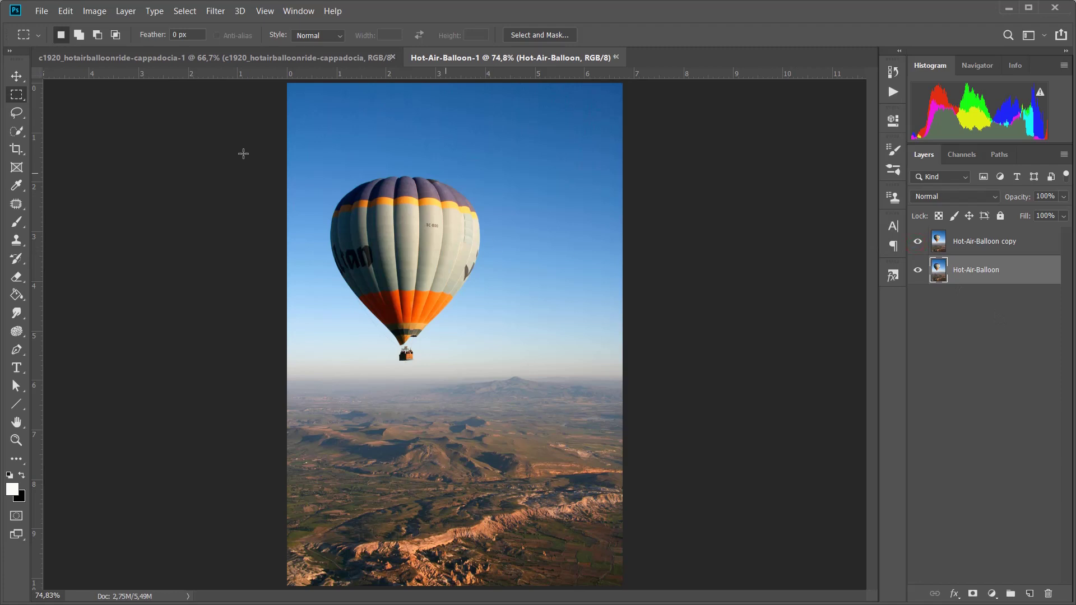
{"action": "left_click", "coordinate": [17, 113]}
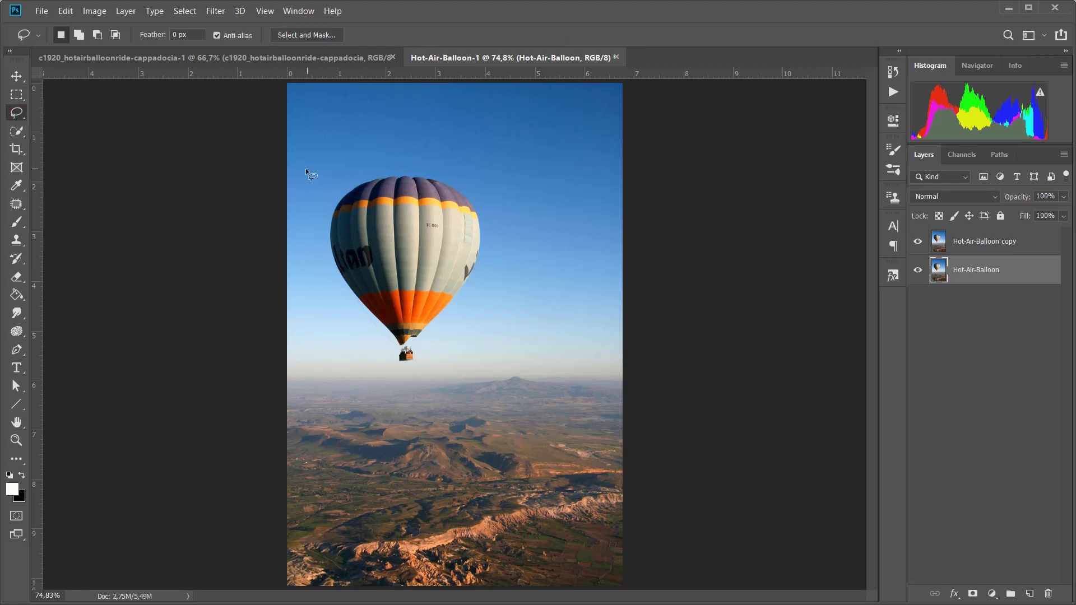
{"action": "left_click", "coordinate": [17, 94]}
{"action": "left_click_drag", "start_coordinate": [327, 169], "coordinate": [488, 369]}
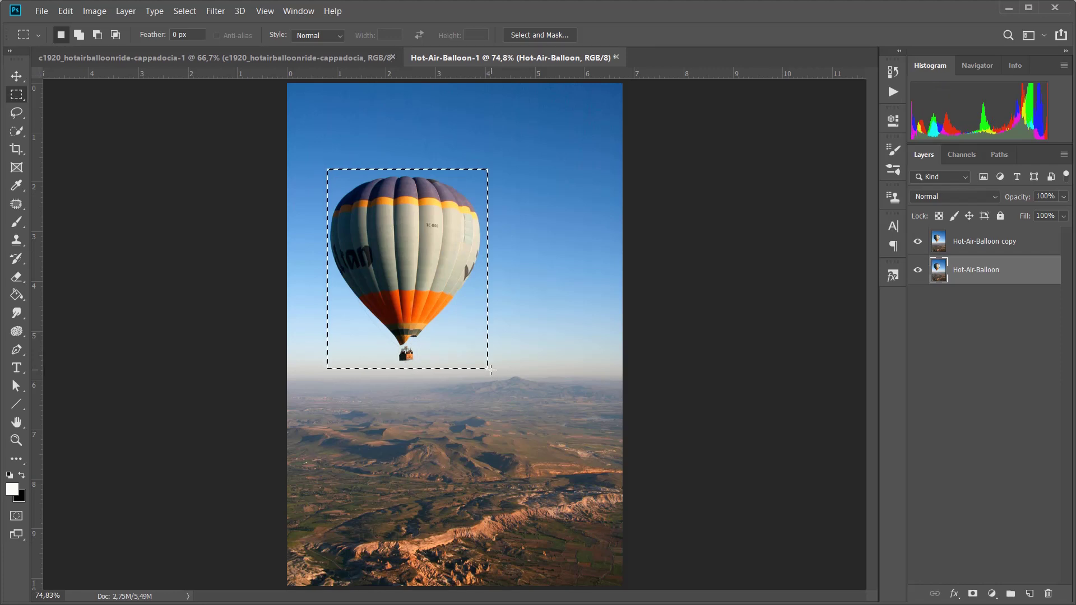
- Discard the rectangular selection and outline the whole balloon loosely with the Lasso tool on the Hot-Air-Balloon copy layer
{"action": "left_click", "coordinate": [18, 114]}
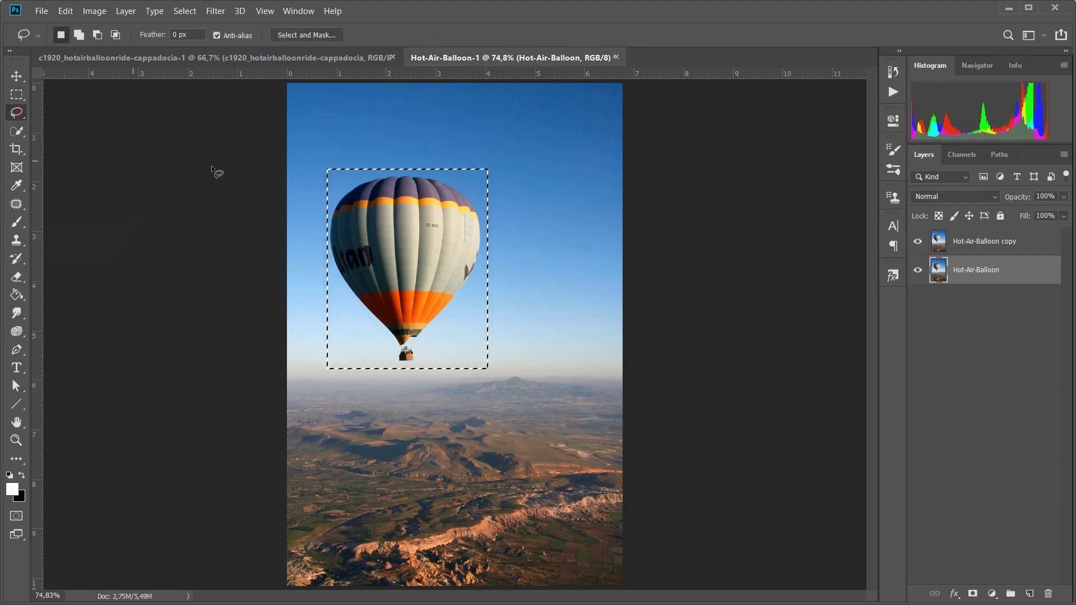
{"action": "left_click", "coordinate": [349, 179]}
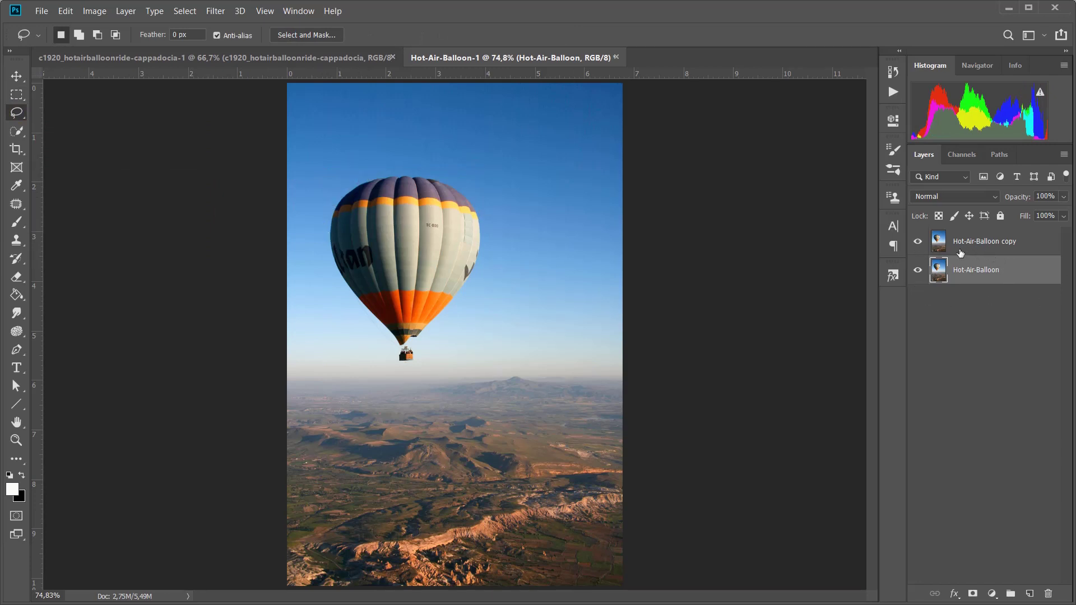
{"action": "left_click", "coordinate": [1002, 242]}
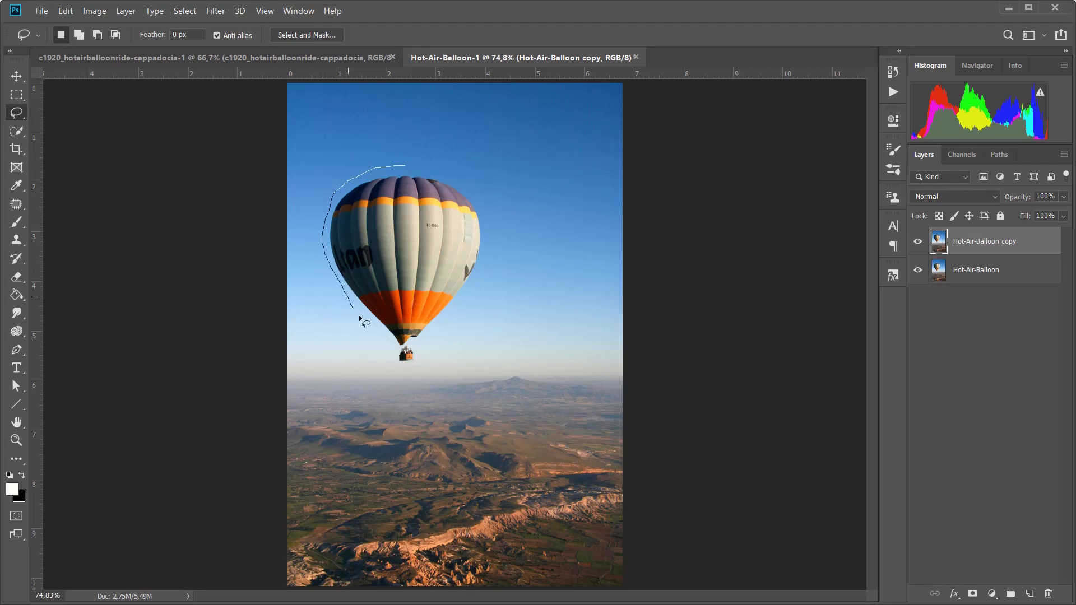
{"action": "mouse_move", "coordinate": [385, 349]}
{"action": "left_mouse_down"}
{"action": "mouse_move", "coordinate": [403, 367]}
{"action": "mouse_move", "coordinate": [429, 359]}
{"action": "left_mouse_up"}
{"action": "left_click_drag", "start_coordinate": [401, 166], "coordinate": [403, 166]}
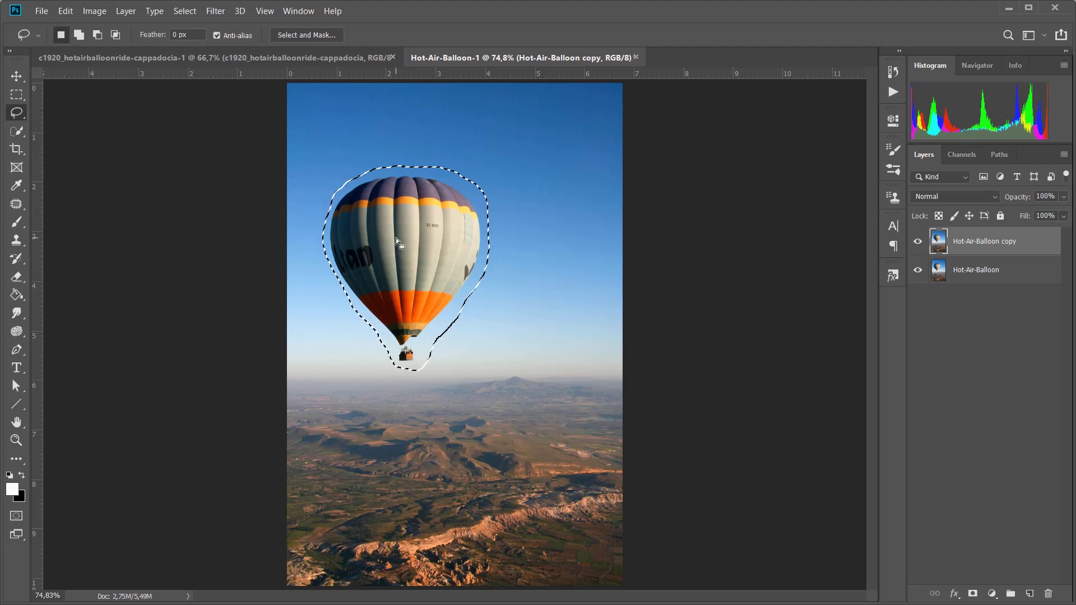
- Fill the balloon selection with Content-Aware contents, Normal mode at 100% opacity, and deselect
{"action": "left_click", "coordinate": [70, 14]}
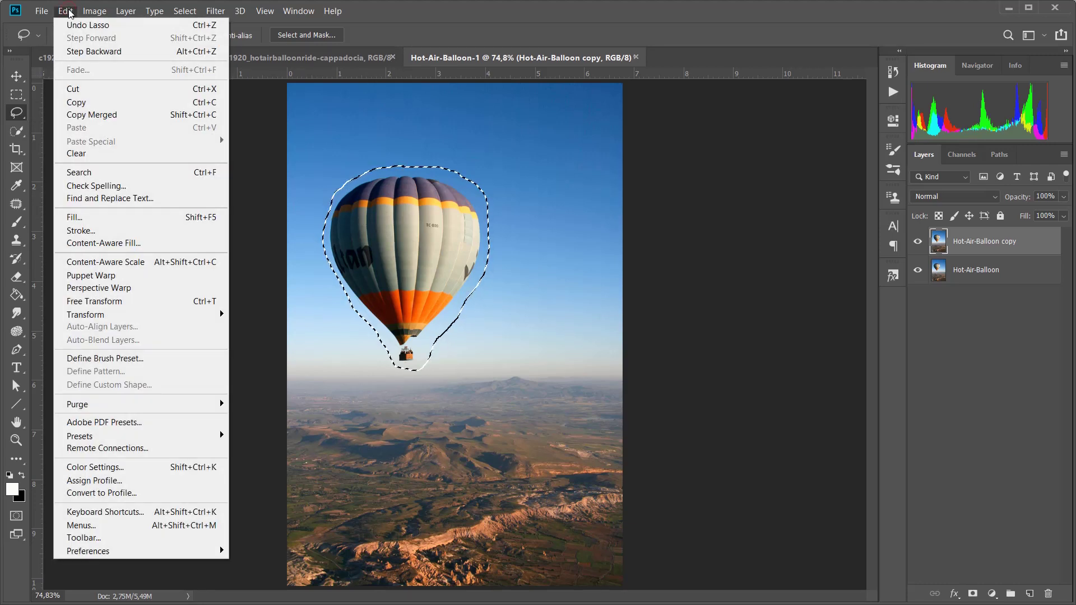
{"action": "left_click", "coordinate": [113, 218]}
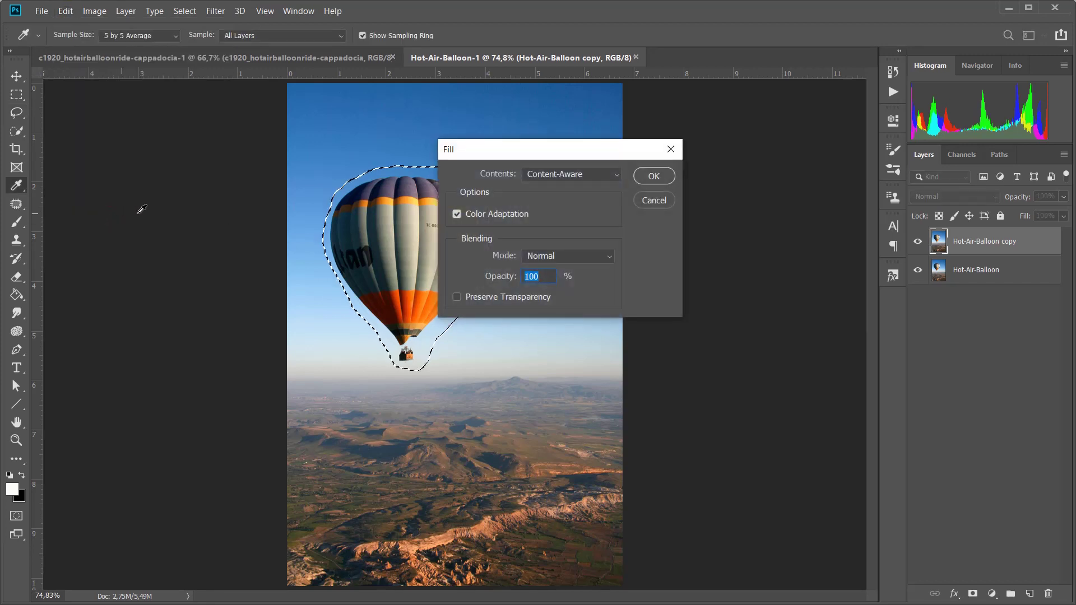
{"action": "left_click", "coordinate": [616, 174]}
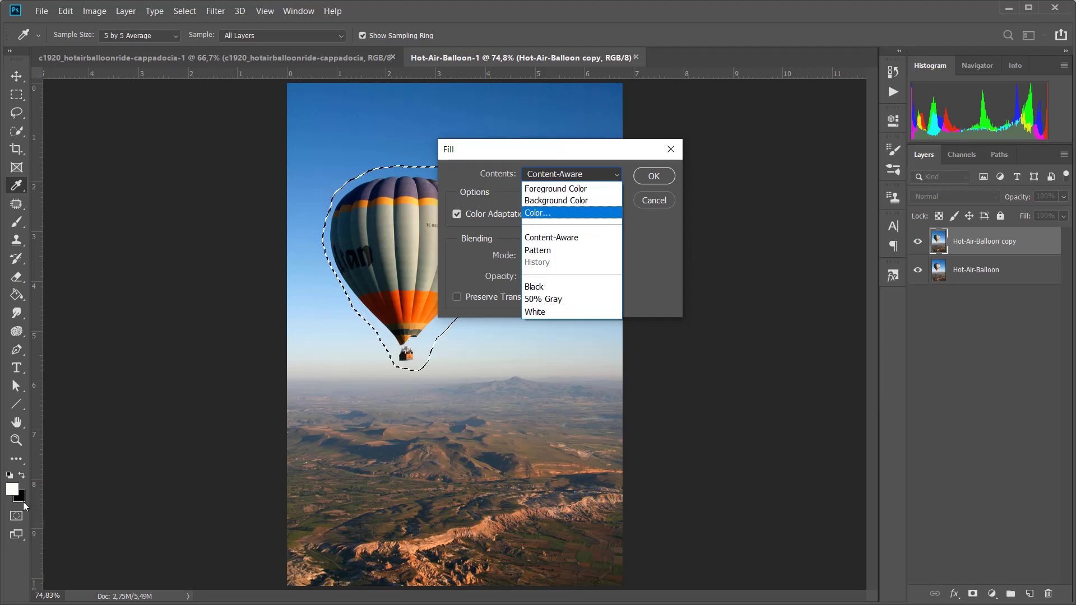
{"action": "left_click", "coordinate": [552, 238]}
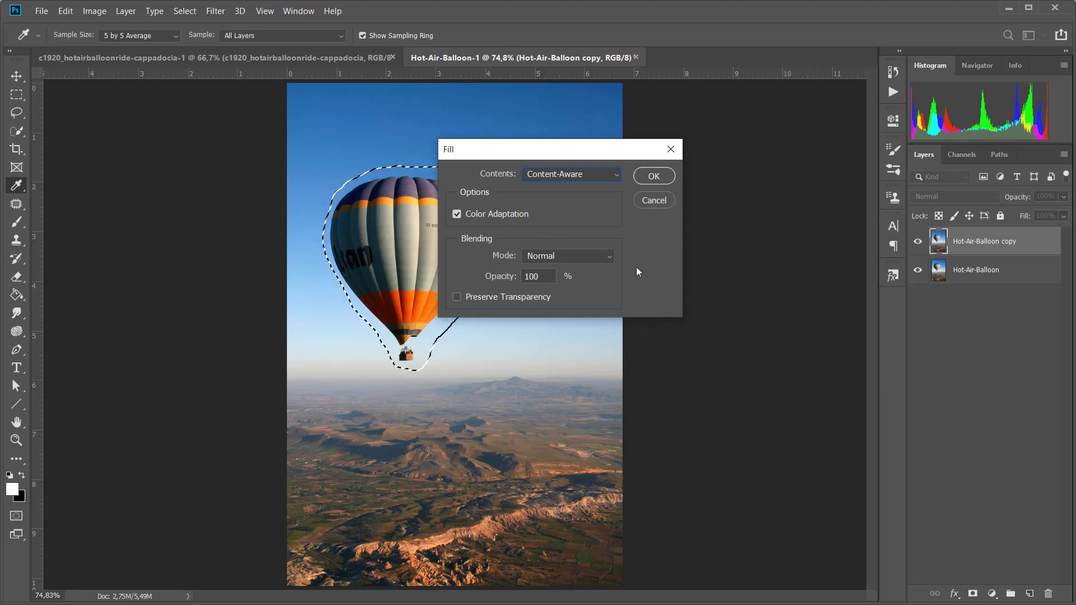
{"action": "left_click", "coordinate": [657, 179]}
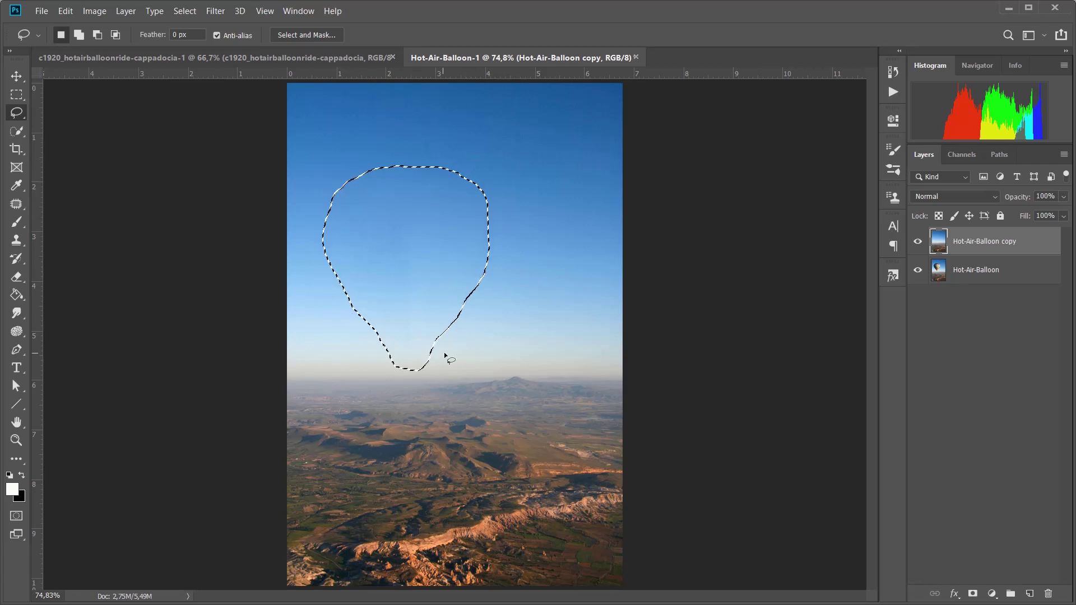
{"action": "left_click", "coordinate": [471, 352]}
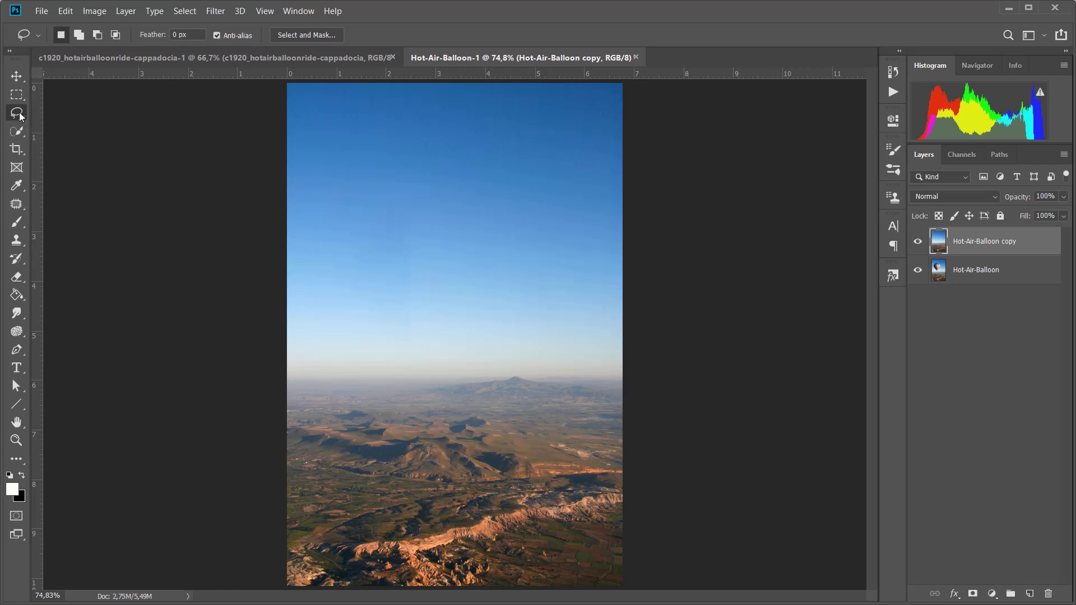
- Lasso a narrow vertical strip of sky where the balloon was, fill it with Content-Aware, and compare the layer with the original
{"action": "mouse_move", "coordinate": [424, 264]}
{"action": "left_mouse_down"}
{"action": "mouse_move", "coordinate": [412, 221]}
{"action": "mouse_move", "coordinate": [399, 218]}
{"action": "mouse_move", "coordinate": [392, 311]}
{"action": "mouse_move", "coordinate": [404, 338]}
{"action": "mouse_move", "coordinate": [421, 324]}
{"action": "mouse_move", "coordinate": [419, 267]}
{"action": "left_mouse_up"}
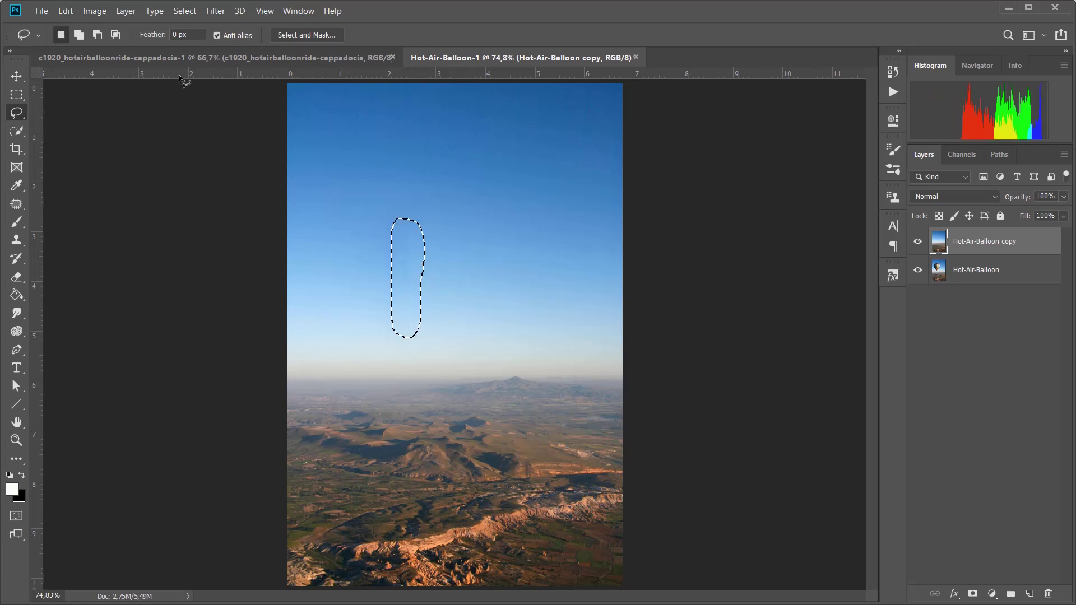
{"action": "left_click", "coordinate": [66, 11]}
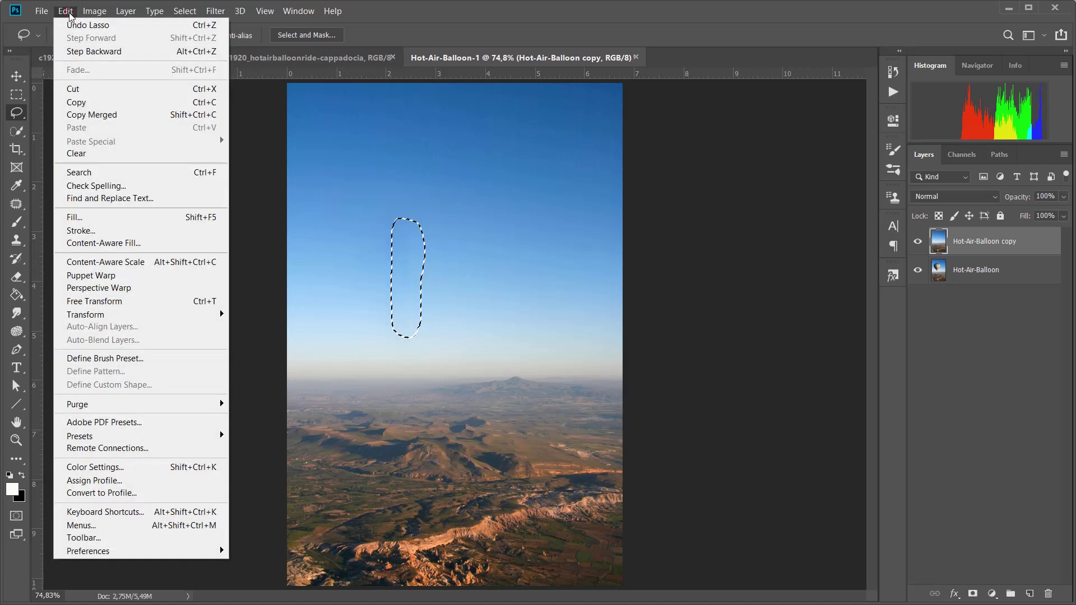
{"action": "left_click", "coordinate": [117, 221]}
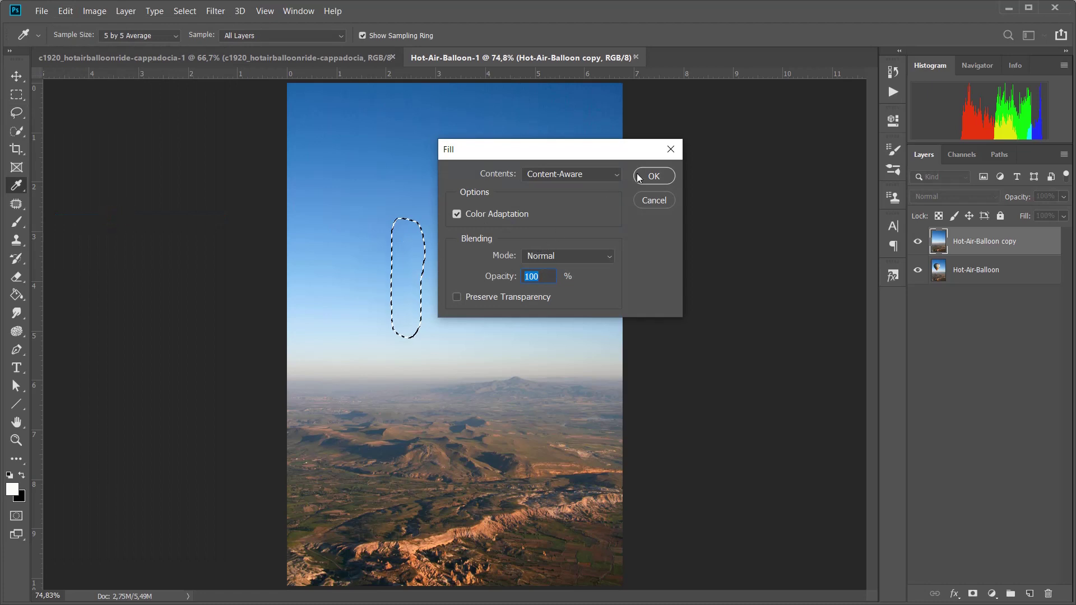
{"action": "left_click", "coordinate": [654, 176]}
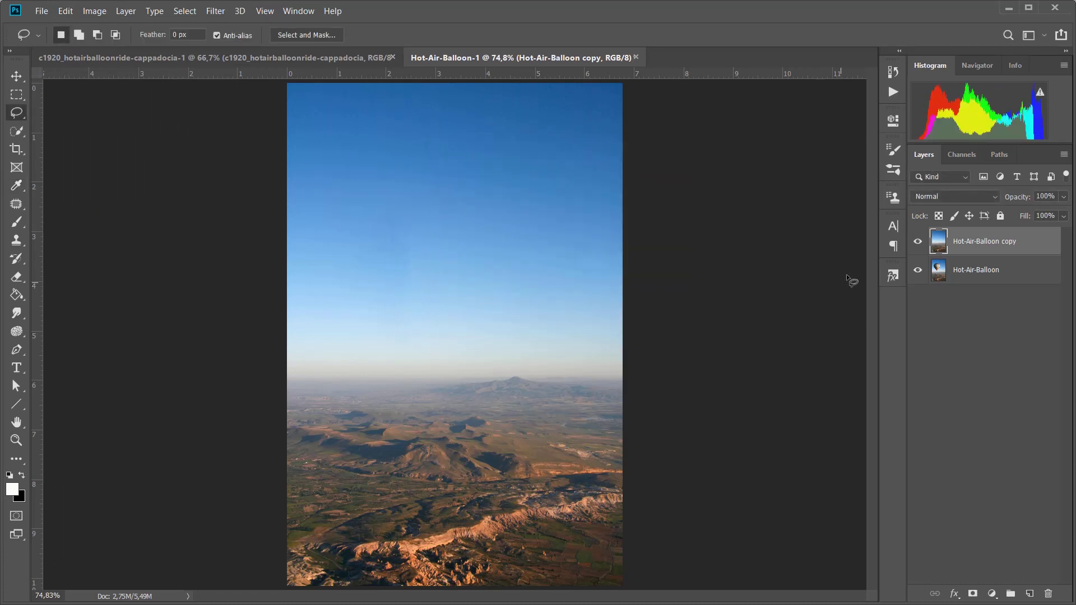
{"action": "left_click", "coordinate": [919, 246]}
{"action": "left_click", "coordinate": [920, 246]}
- Lasso a roundish patch of sky in the middle of the former balloon area, fill it with Content-Aware, and deselect
{"action": "mouse_move", "coordinate": [437, 243]}
{"action": "left_mouse_down"}
{"action": "mouse_move", "coordinate": [382, 243]}
{"action": "mouse_move", "coordinate": [378, 274]}
{"action": "mouse_move", "coordinate": [404, 293]}
{"action": "mouse_move", "coordinate": [438, 285]}
{"action": "mouse_move", "coordinate": [430, 241]}
{"action": "left_mouse_up"}
{"action": "left_click", "coordinate": [65, 11]}
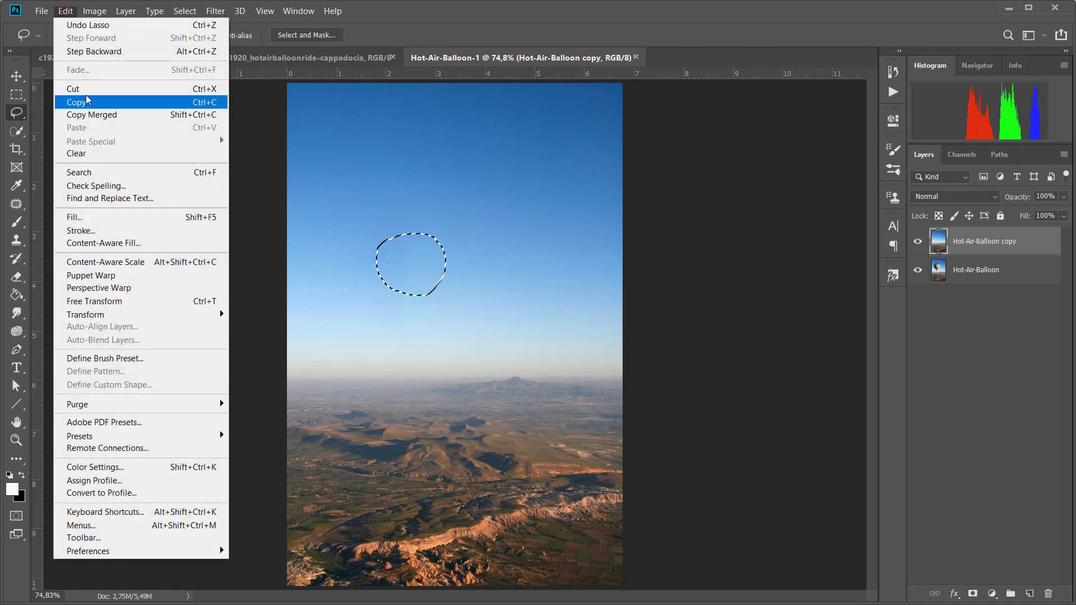
{"action": "left_click", "coordinate": [103, 219]}
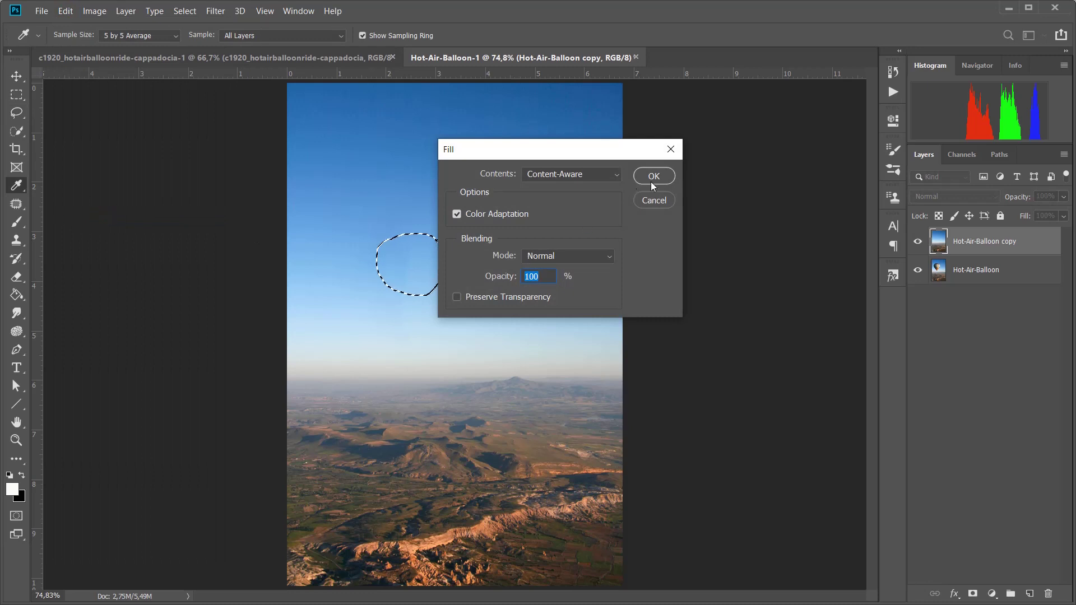
{"action": "left_click", "coordinate": [654, 176]}
{"action": "key", "text": "ctrl+d"}
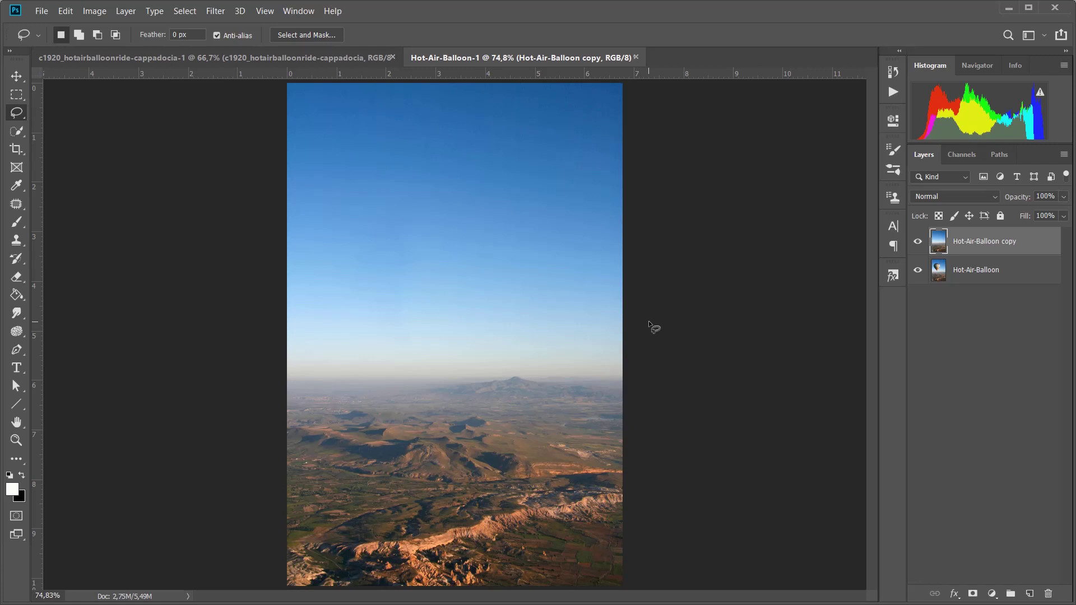
- Hide the Hot-Air-Balloon copy layer and duplicate the original Hot-Air-Balloon layer again
{"action": "left_click", "coordinate": [918, 243]}
{"action": "left_click", "coordinate": [976, 269]}
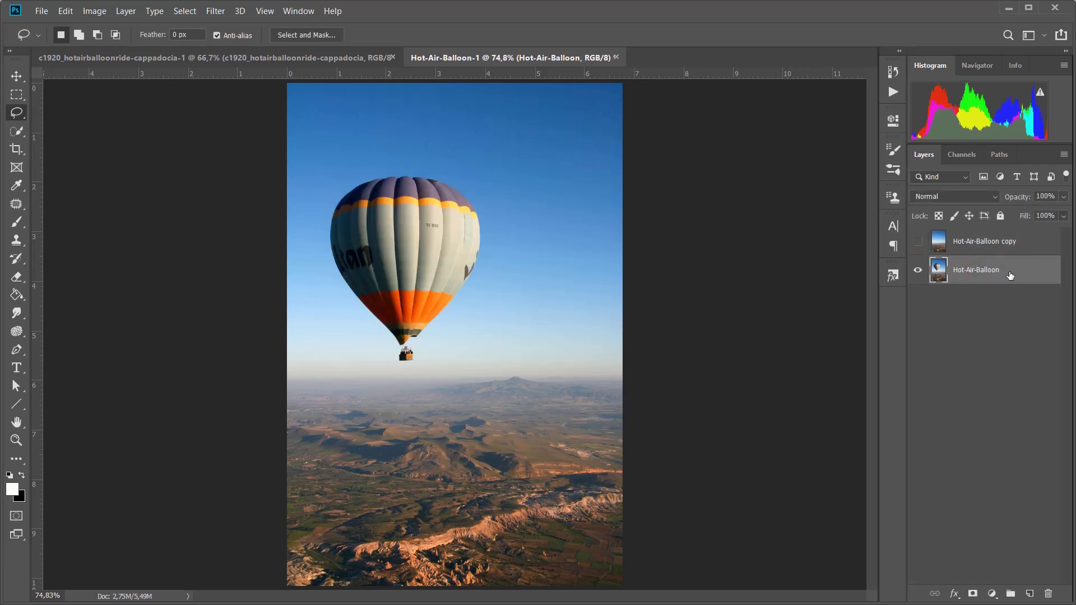
{"action": "left_click_drag", "start_coordinate": [1012, 277], "coordinate": [1033, 590]}
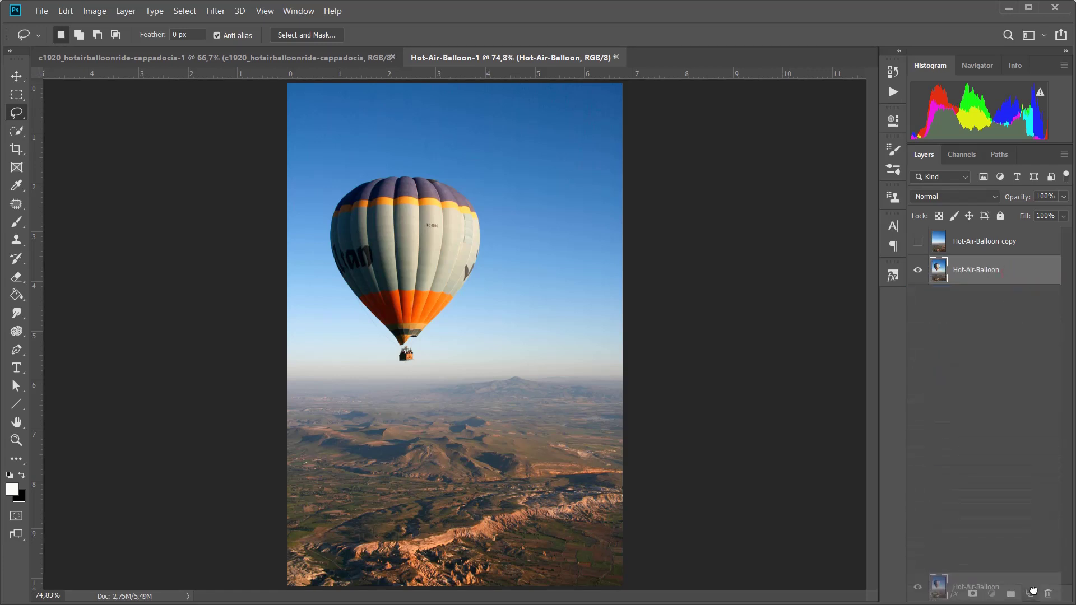
{"action": "left_click_drag", "start_coordinate": [1033, 591], "coordinate": [1033, 588]}
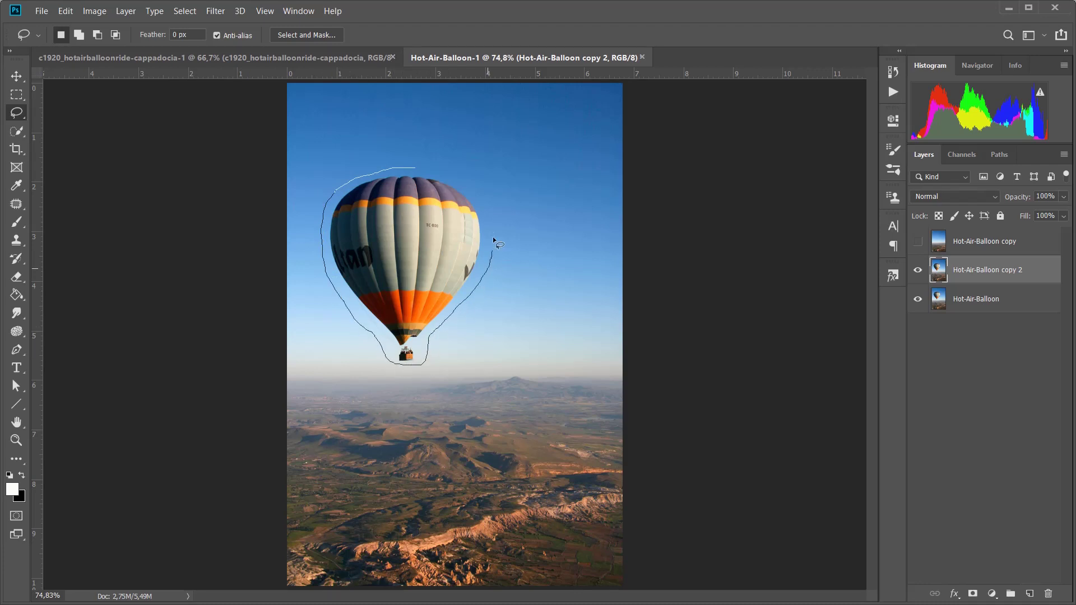
- Lasso loosely around the balloon on the Hot-Air-Balloon copy 2 layer and open the Content-Aware Fill workspace
{"action": "left_click_drag", "start_coordinate": [422, 168], "coordinate": [419, 168]}
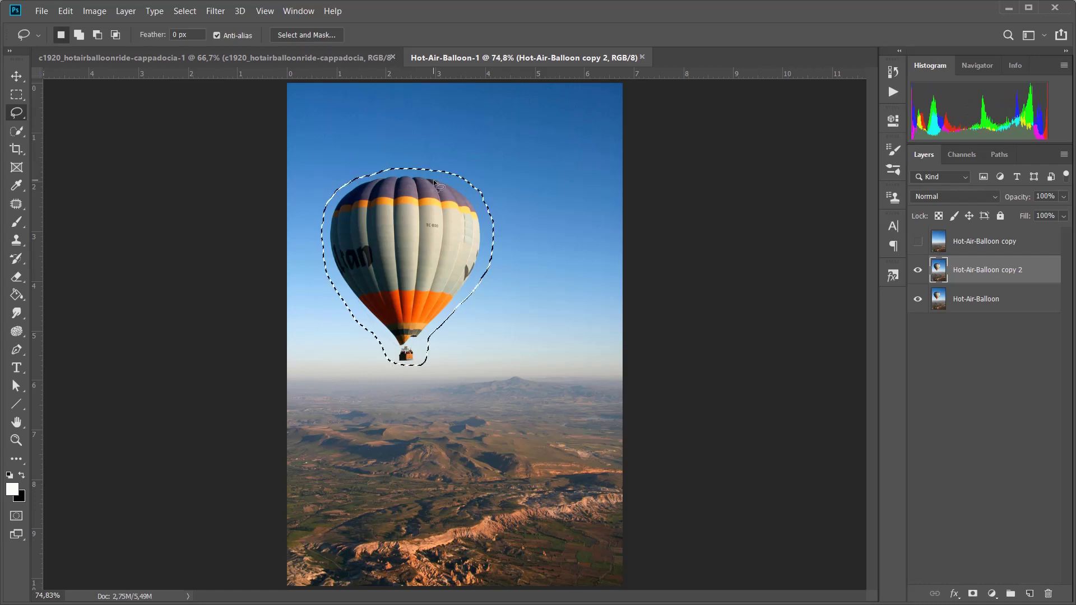
{"action": "left_click", "coordinate": [74, 13]}
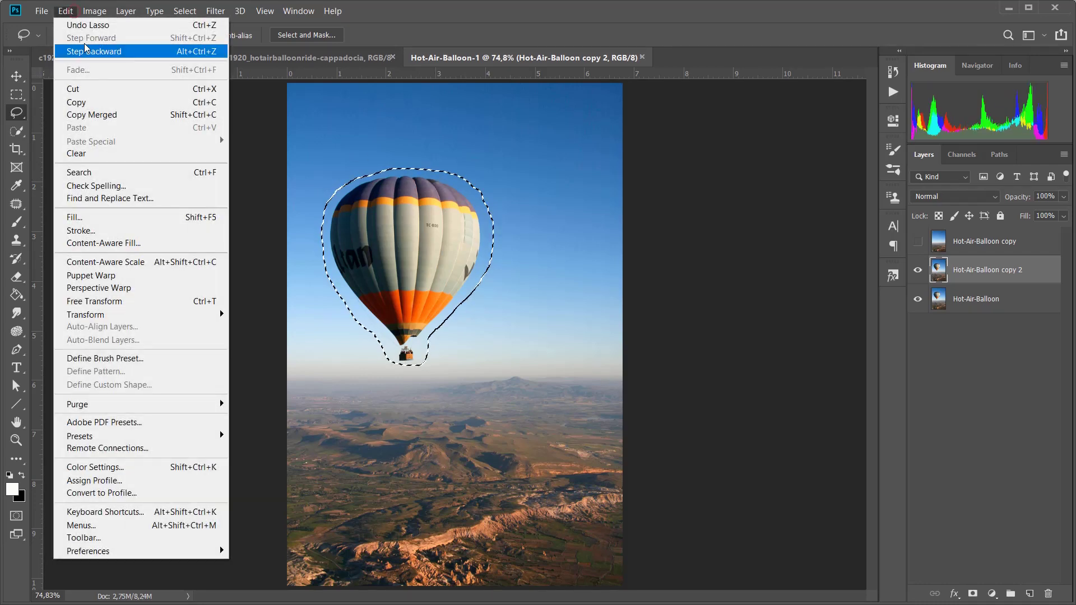
{"action": "left_click", "coordinate": [113, 242]}
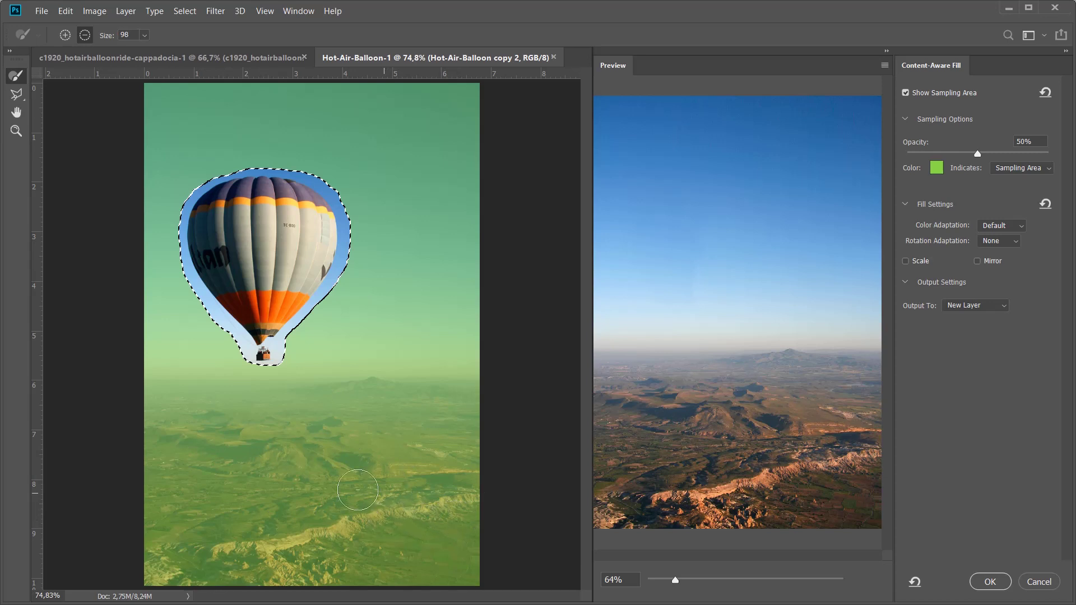
- Subtract the landscape and the hazy band above the horizon from the sampling area with the Sampling Brush at size 98
{"action": "left_click", "coordinate": [65, 36]}
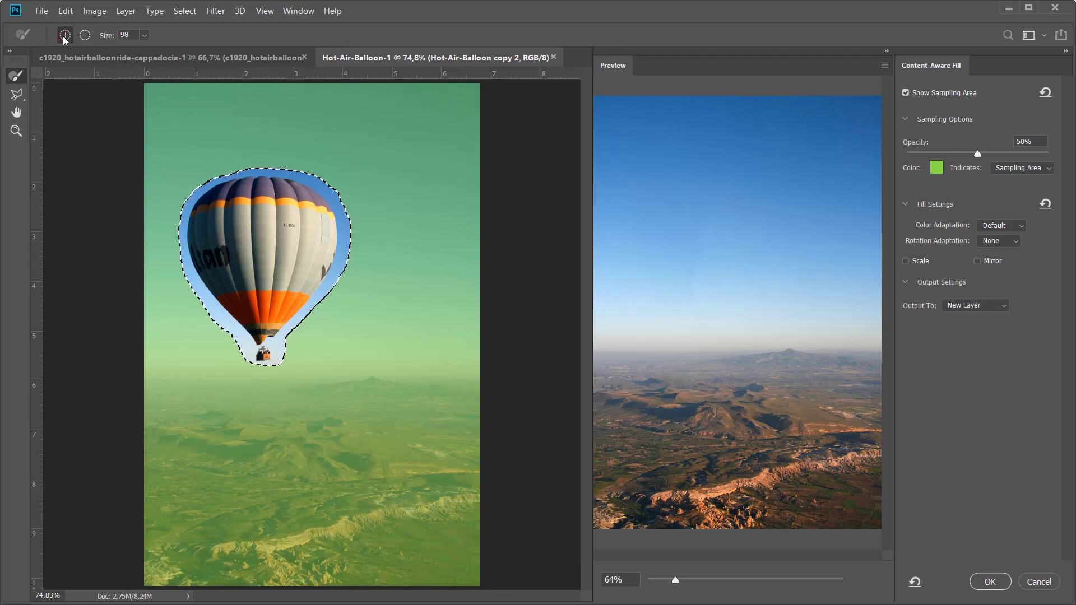
{"action": "left_click", "coordinate": [84, 35]}
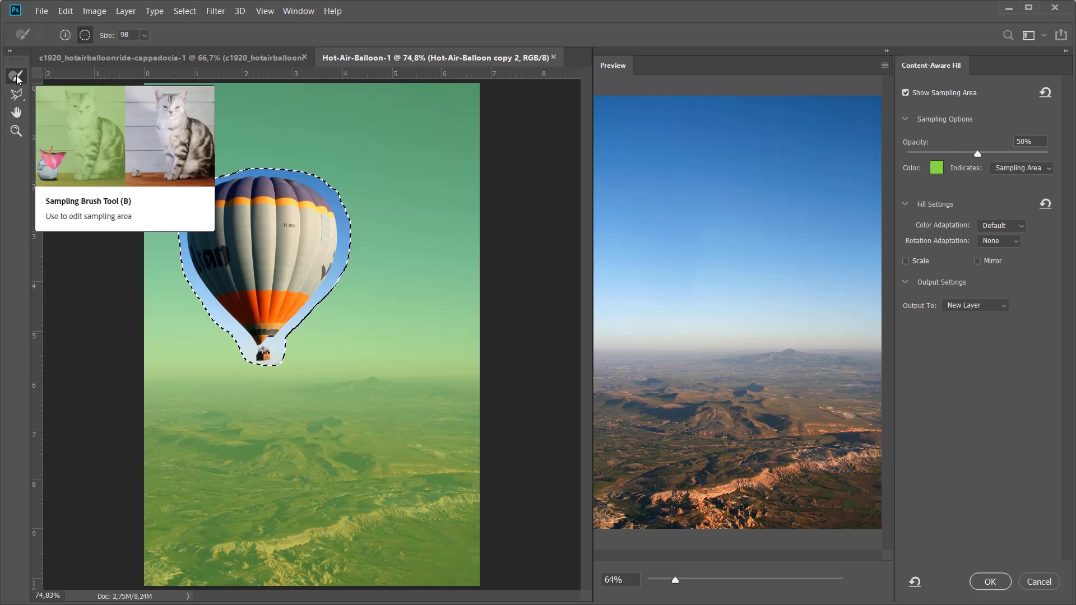
{"action": "left_click", "coordinate": [65, 38]}
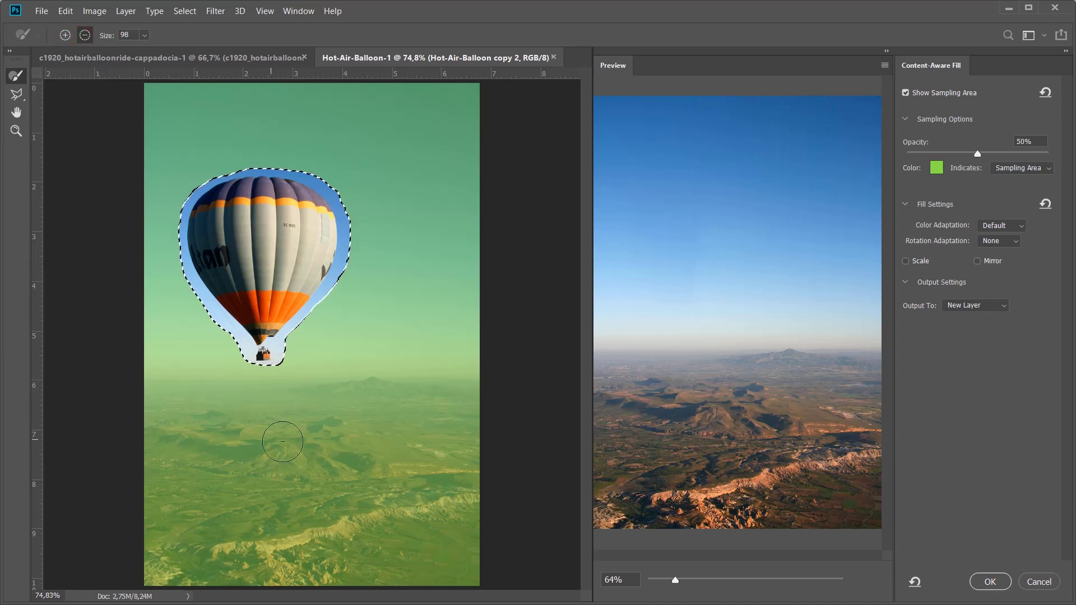
{"action": "mouse_move", "coordinate": [442, 570]}
{"action": "left_mouse_down"}
{"action": "mouse_move", "coordinate": [477, 570]}
{"action": "mouse_move", "coordinate": [414, 577]}
{"action": "mouse_move", "coordinate": [473, 552]}
{"action": "mouse_move", "coordinate": [336, 567]}
{"action": "mouse_move", "coordinate": [420, 568]}
{"action": "mouse_move", "coordinate": [154, 573]}
{"action": "mouse_move", "coordinate": [147, 563]}
{"action": "mouse_move", "coordinate": [196, 550]}
{"action": "mouse_move", "coordinate": [480, 518]}
{"action": "mouse_move", "coordinate": [494, 505]}
{"action": "mouse_move", "coordinate": [152, 514]}
{"action": "mouse_move", "coordinate": [503, 470]}
{"action": "mouse_move", "coordinate": [152, 469]}
{"action": "mouse_move", "coordinate": [502, 434]}
{"action": "mouse_move", "coordinate": [154, 432]}
{"action": "mouse_move", "coordinate": [488, 412]}
{"action": "mouse_move", "coordinate": [404, 402]}
{"action": "mouse_move", "coordinate": [124, 413]}
{"action": "mouse_move", "coordinate": [493, 395]}
{"action": "mouse_move", "coordinate": [160, 407]}
{"action": "left_mouse_up"}
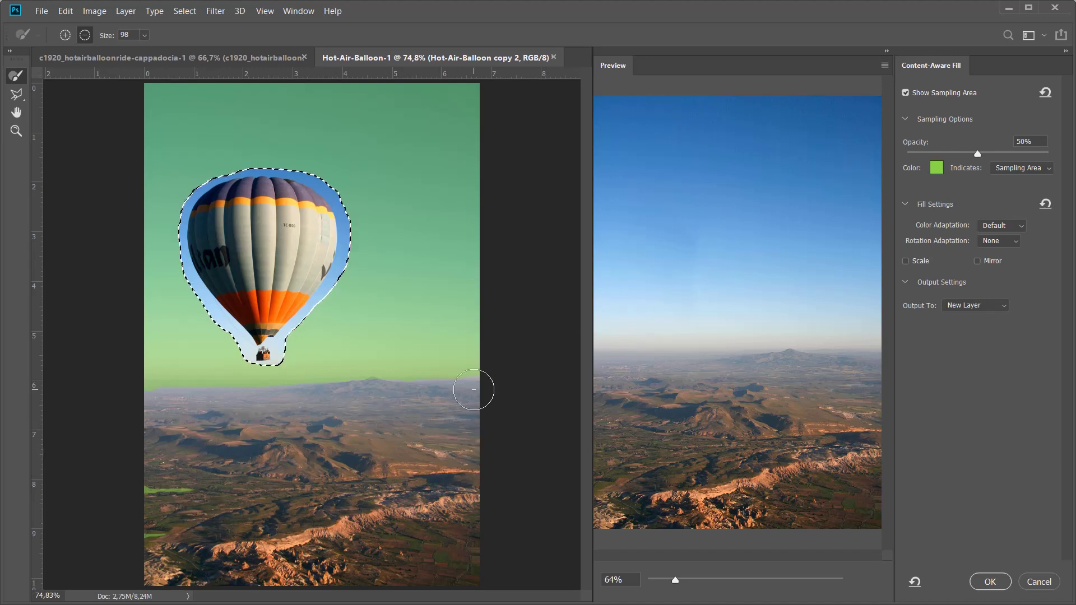
{"action": "left_click_drag", "start_coordinate": [497, 361], "coordinate": [317, 372]}
{"action": "left_click_drag", "start_coordinate": [227, 380], "coordinate": [132, 380]}
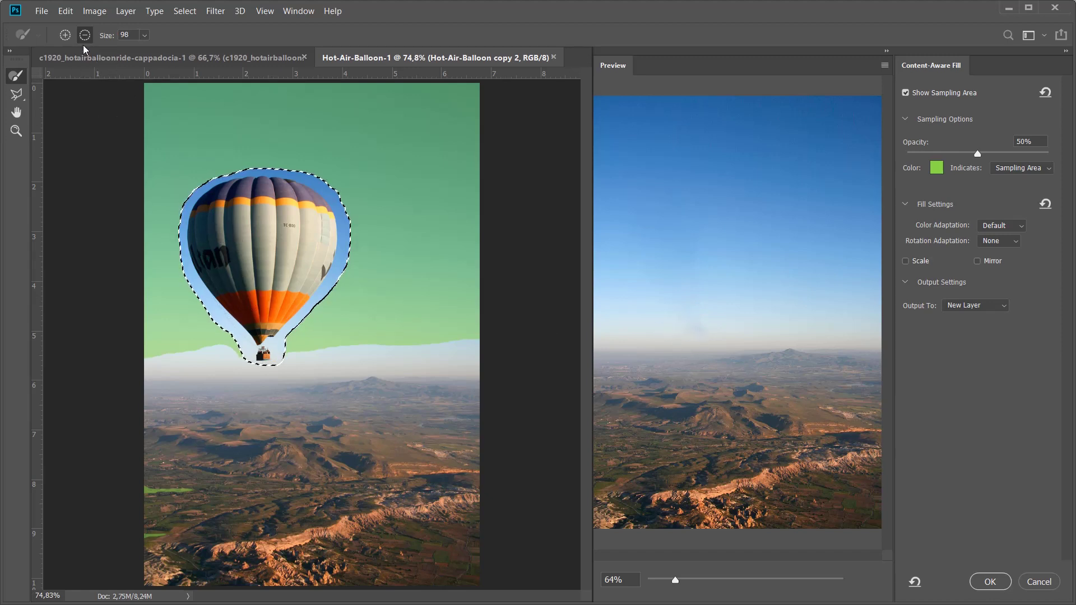
- Paint the hazy horizon band back into the sampling area and subtract the excess covering the land just below the horizon
{"action": "left_click", "coordinate": [65, 35]}
{"action": "mouse_move", "coordinate": [426, 341]}
{"action": "left_mouse_down"}
{"action": "mouse_move", "coordinate": [468, 350]}
{"action": "mouse_move", "coordinate": [323, 351]}
{"action": "mouse_move", "coordinate": [472, 357]}
{"action": "mouse_move", "coordinate": [315, 352]}
{"action": "mouse_move", "coordinate": [128, 367]}
{"action": "mouse_move", "coordinate": [497, 367]}
{"action": "mouse_move", "coordinate": [315, 381]}
{"action": "left_mouse_up"}
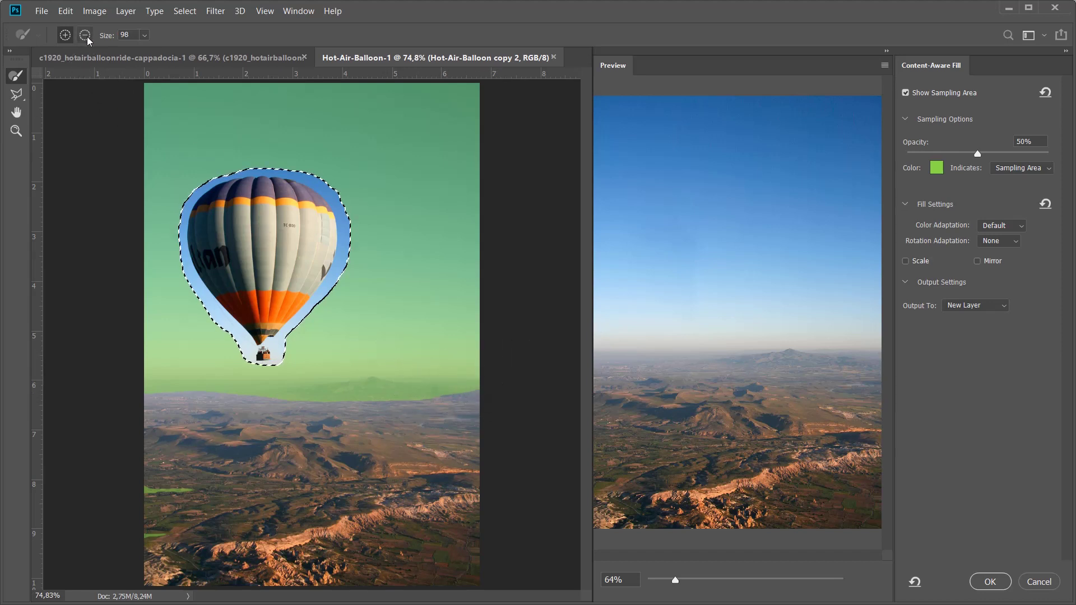
{"action": "mouse_move", "coordinate": [473, 387]}
{"action": "left_mouse_down"}
{"action": "mouse_move", "coordinate": [470, 404]}
{"action": "mouse_move", "coordinate": [219, 418]}
{"action": "mouse_move", "coordinate": [134, 406]}
{"action": "left_mouse_up"}
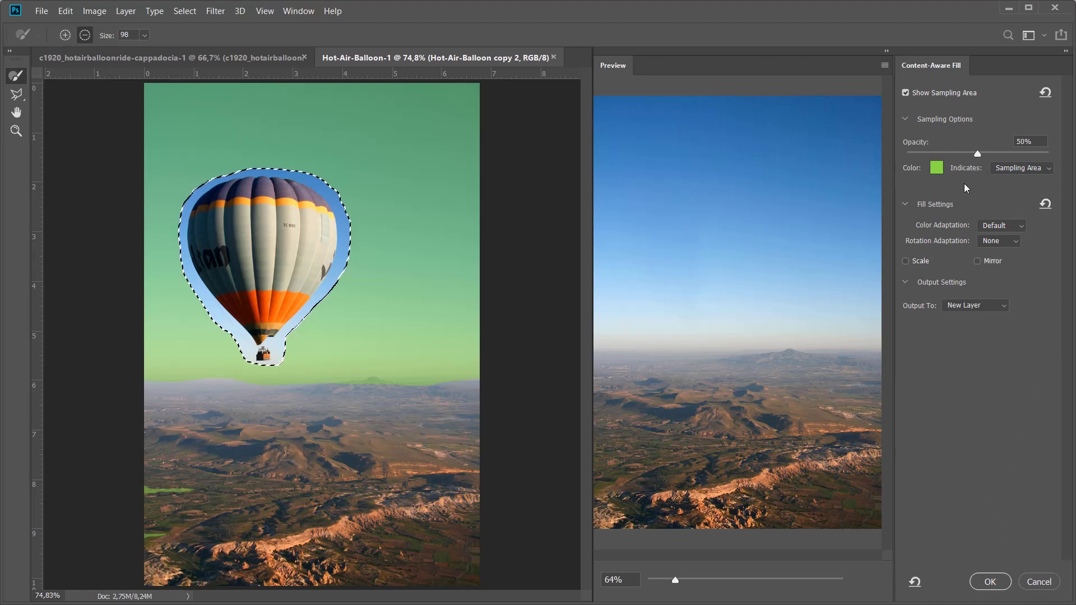
- Set the Color Adaptation of the Content-Aware Fill to High
{"action": "left_click", "coordinate": [1022, 226]}
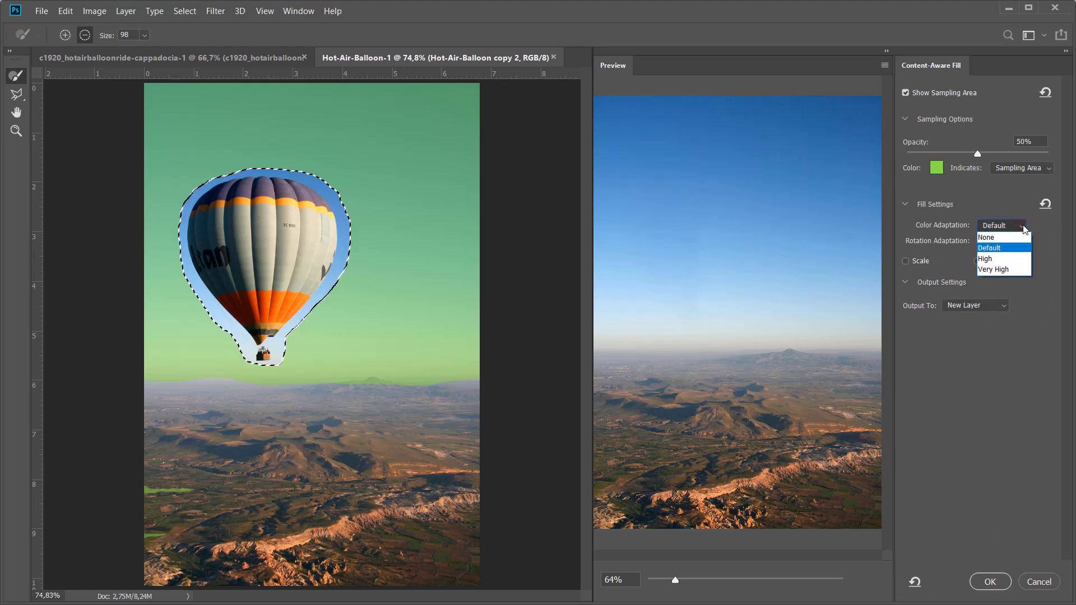
{"action": "left_click", "coordinate": [1024, 228]}
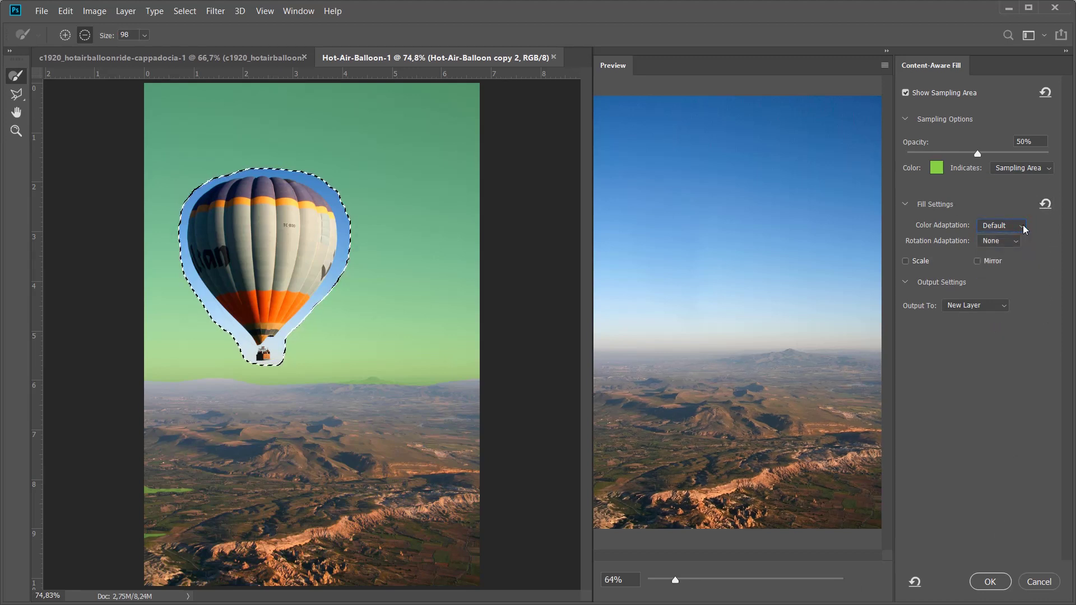
{"action": "left_click", "coordinate": [1023, 225]}
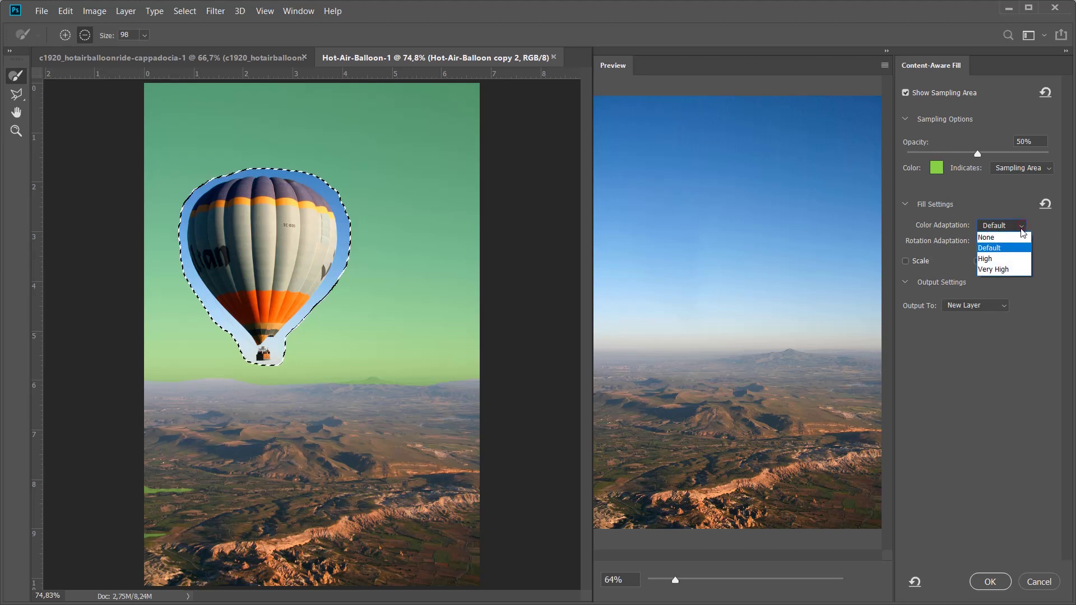
{"action": "left_click", "coordinate": [996, 260]}
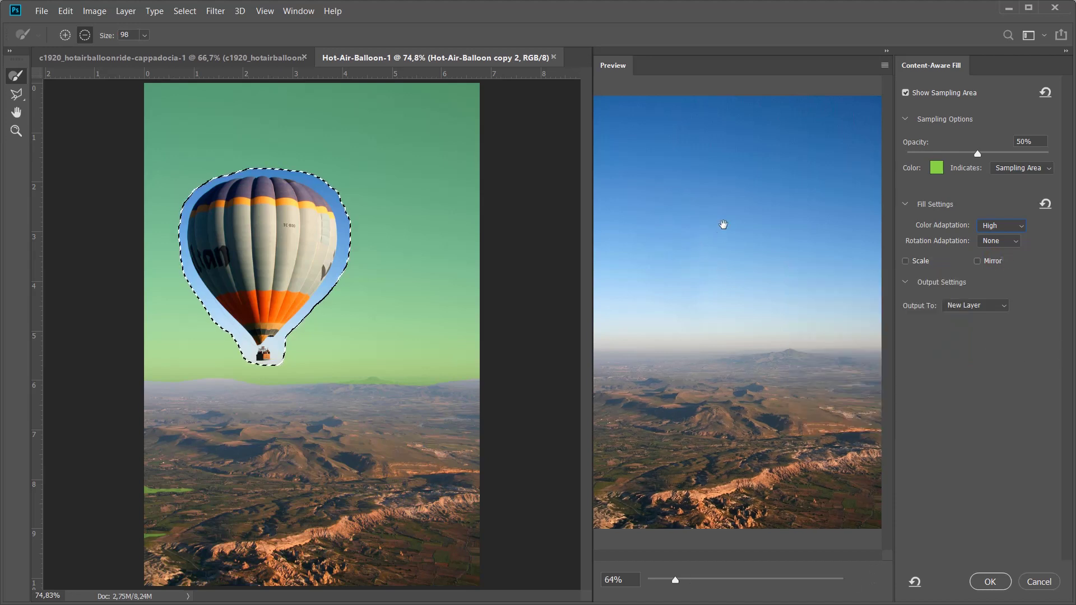
- Try Color Adaptation None for the fill and return it to High
{"action": "left_click", "coordinate": [1023, 225]}
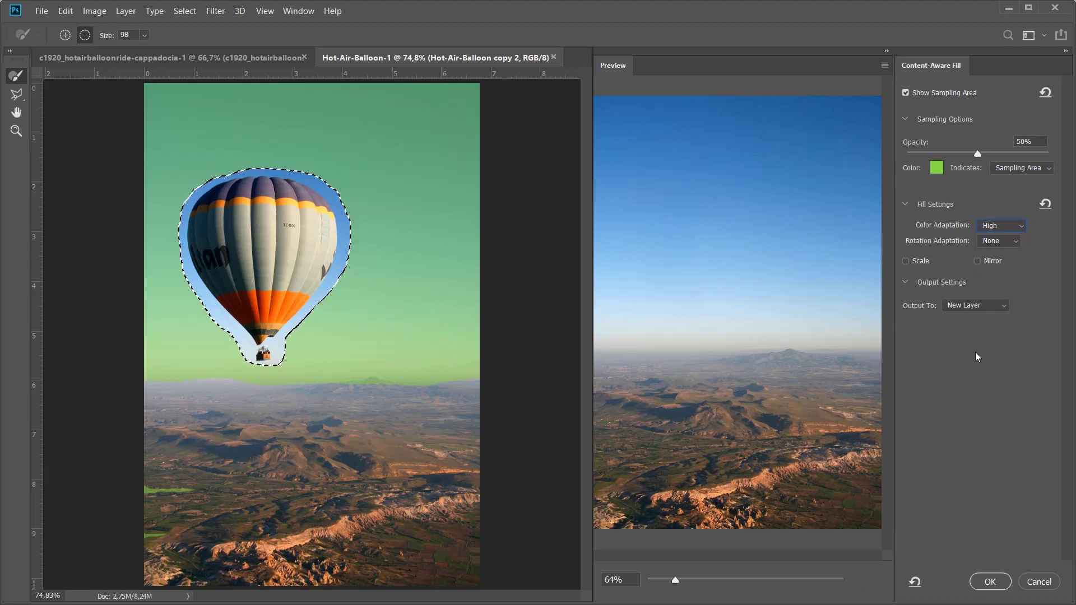
{"action": "left_click", "coordinate": [1022, 227]}
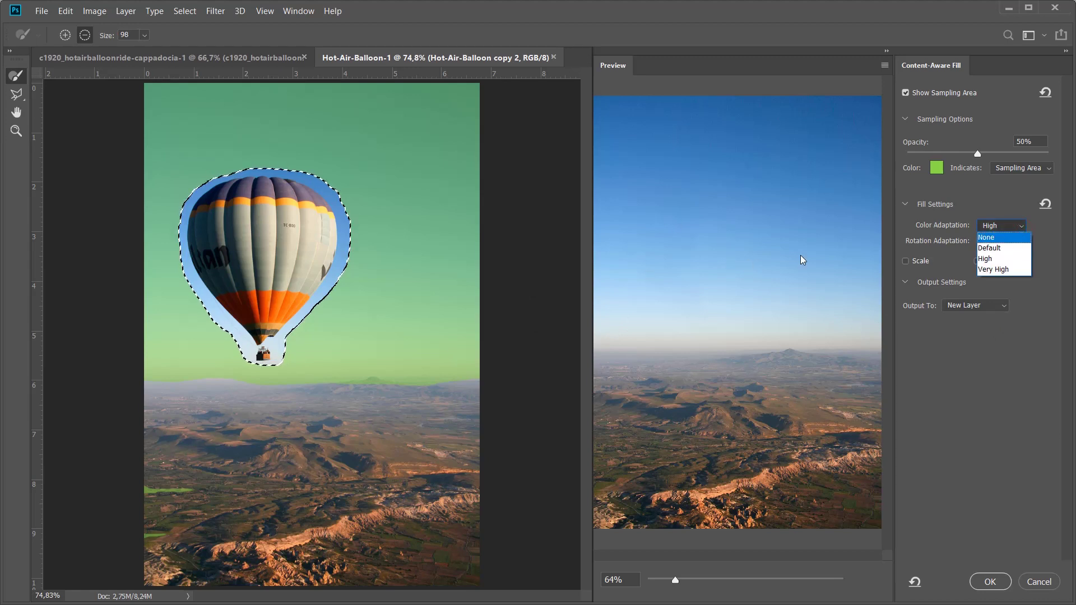
{"action": "left_click", "coordinate": [1022, 237]}
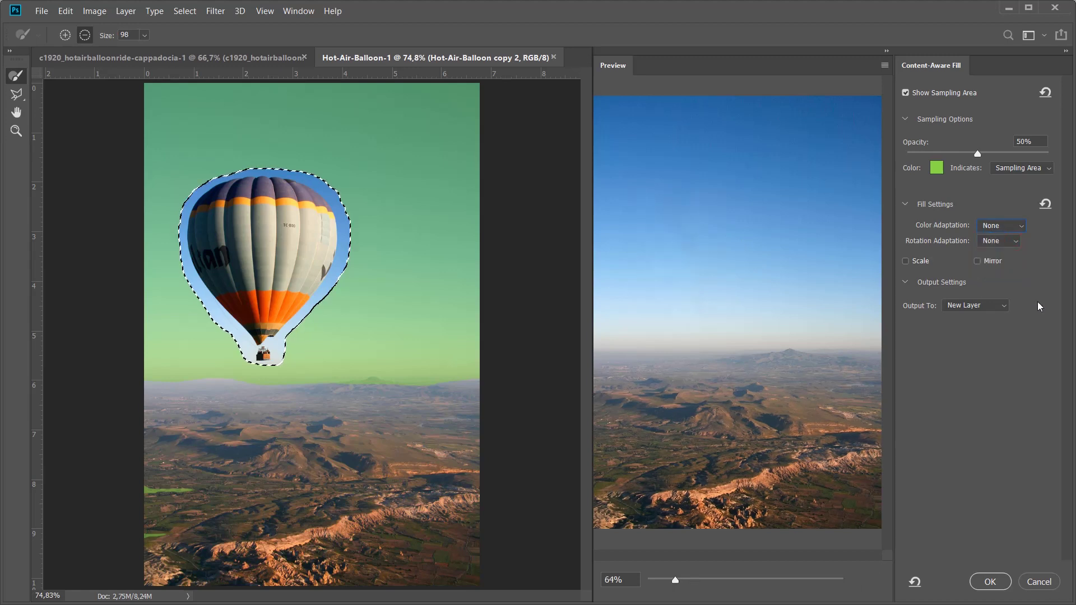
{"action": "left_click", "coordinate": [1017, 234]}
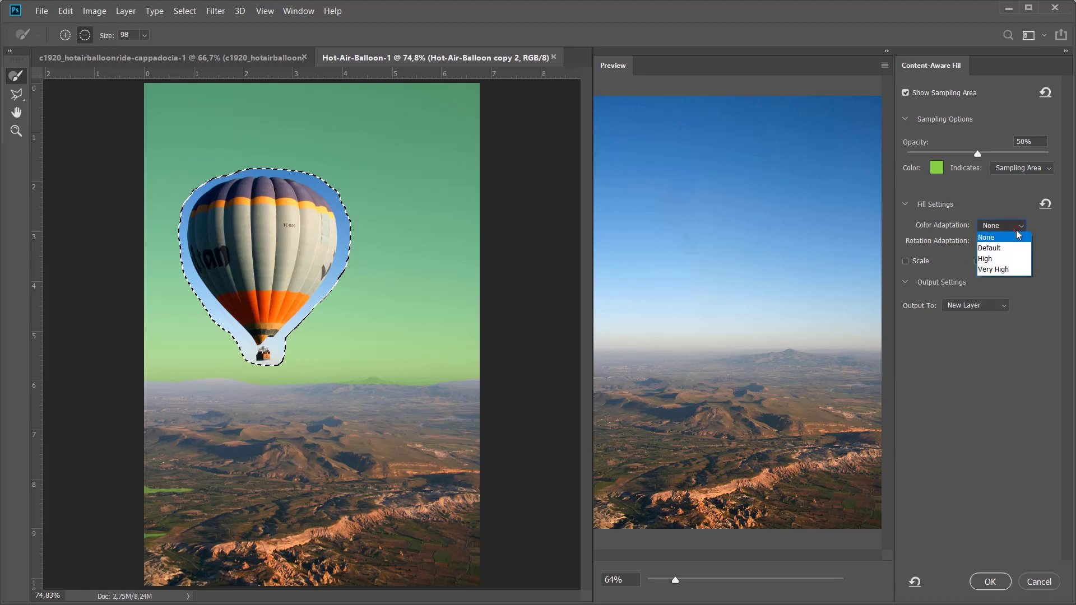
{"action": "left_click", "coordinate": [998, 259]}
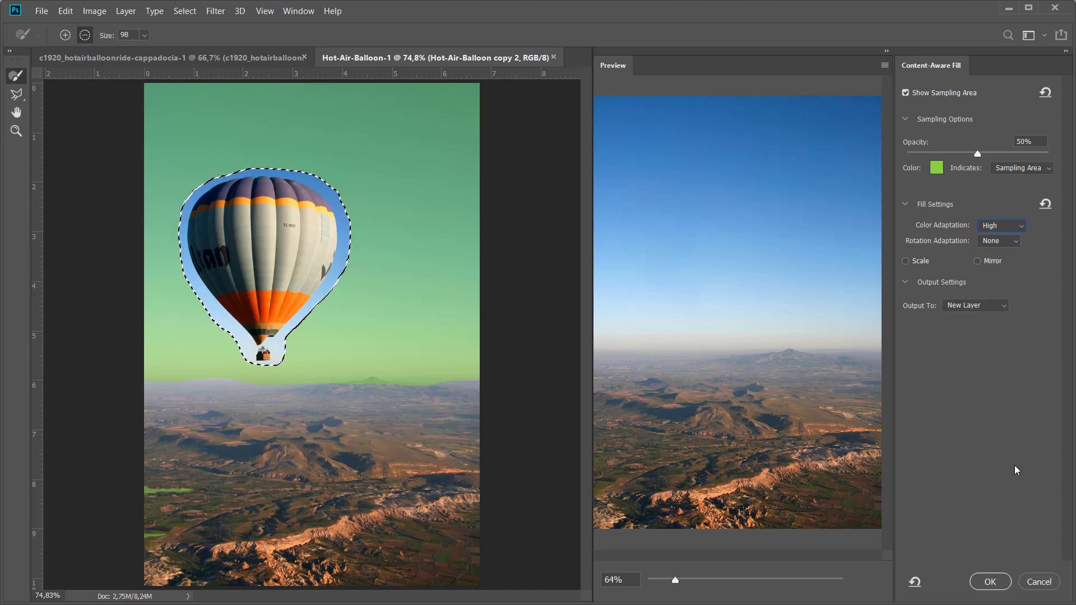
- Apply the Content-Aware Fill to a new layer and deselect the balloon outline
{"action": "left_click", "coordinate": [990, 582]}
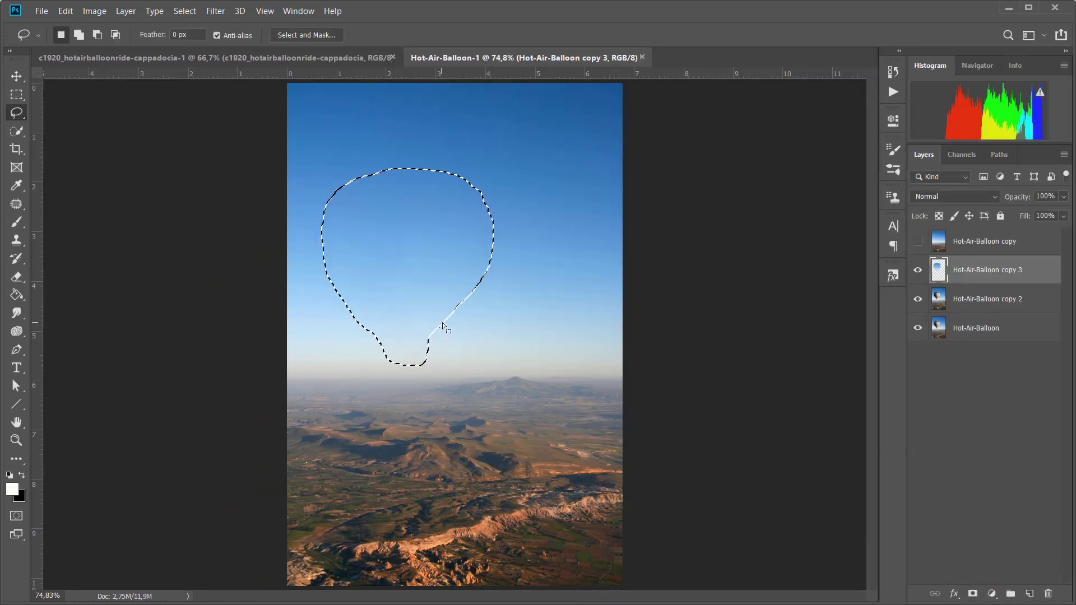
{"action": "left_click", "coordinate": [186, 11]}
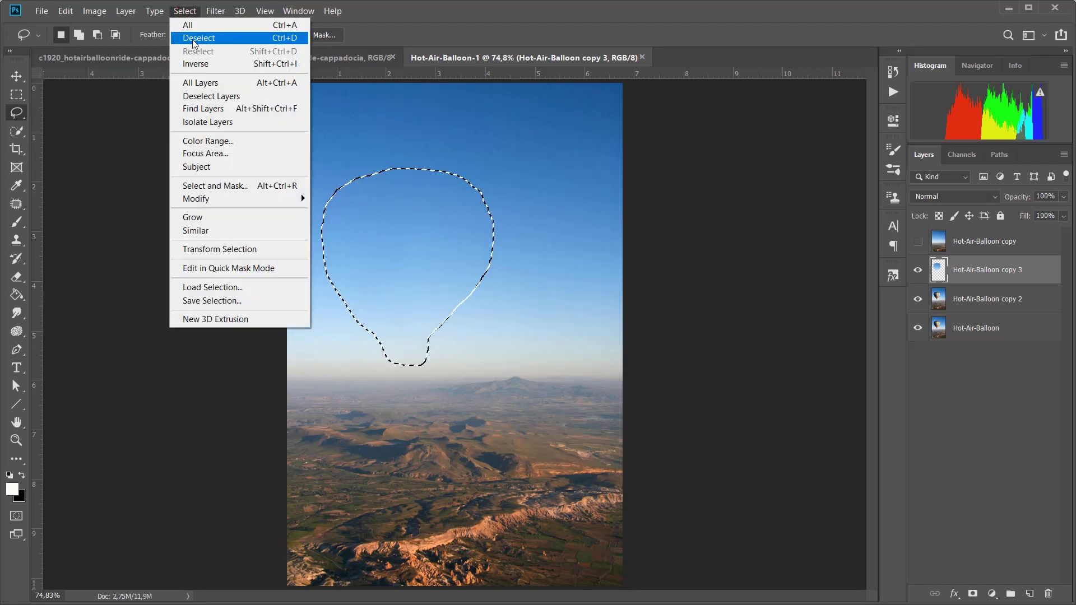
{"action": "left_click", "coordinate": [194, 39]}
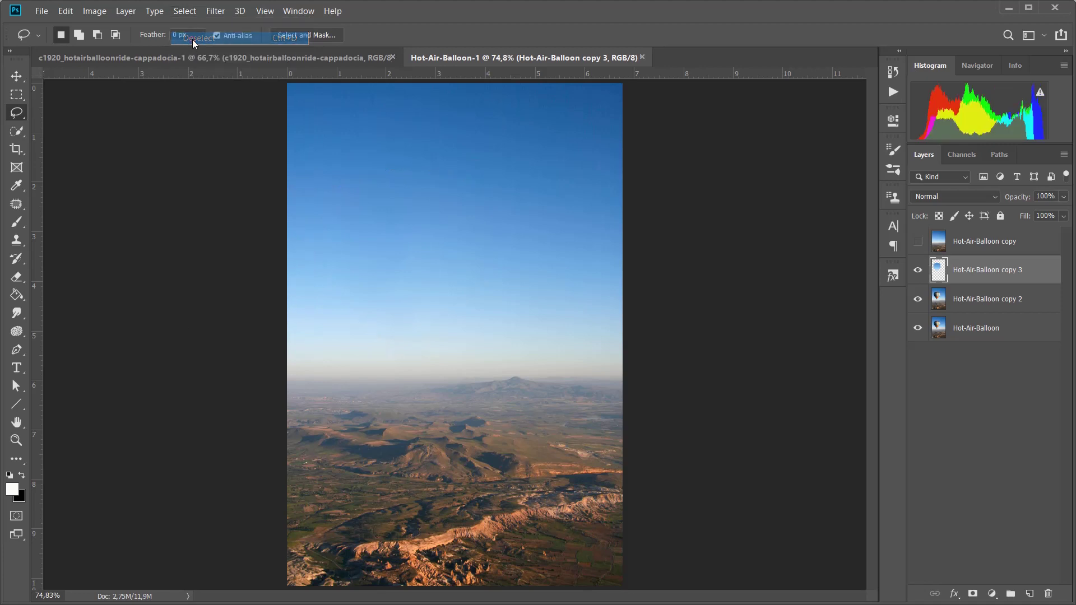
- Compare the Fill result on Hot-Air-Balloon copy with the Content-Aware Fill result on Hot-Air-Balloon copy 3 by toggling the upper layer's visibility
{"action": "left_click", "coordinate": [917, 243]}
{"action": "left_click", "coordinate": [917, 244]}
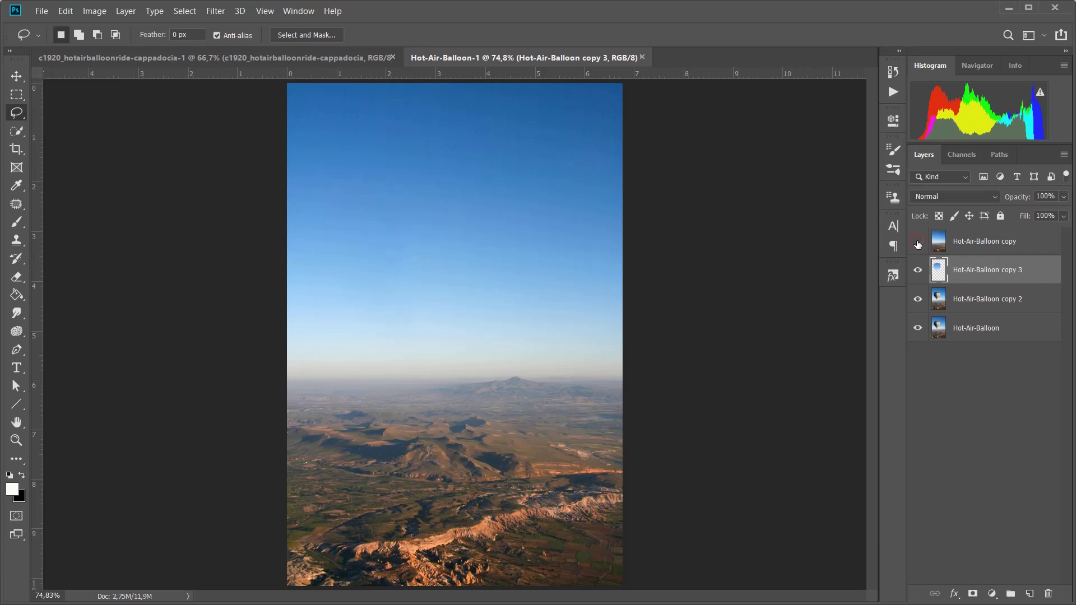
{"action": "left_click", "coordinate": [918, 243]}
{"action": "left_click", "coordinate": [985, 244]}
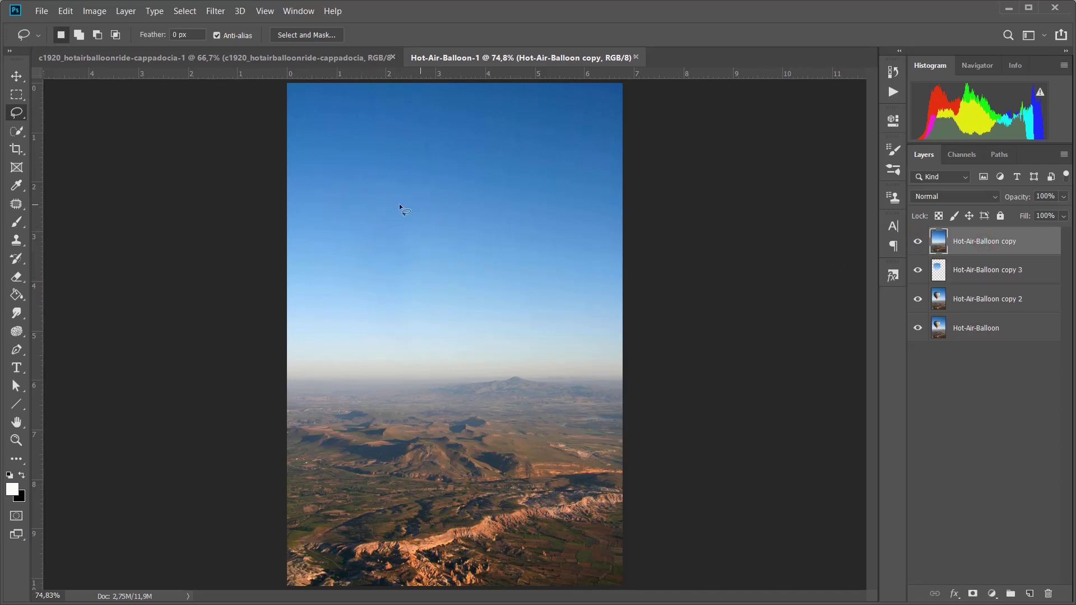
{"action": "left_click", "coordinate": [919, 242]}
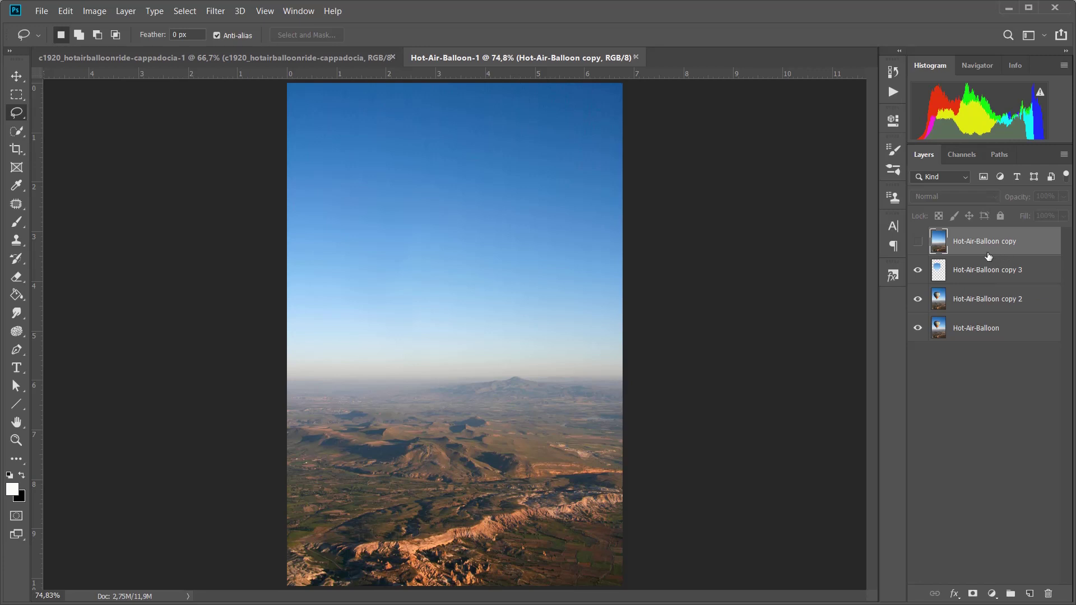
{"action": "left_click", "coordinate": [978, 279]}
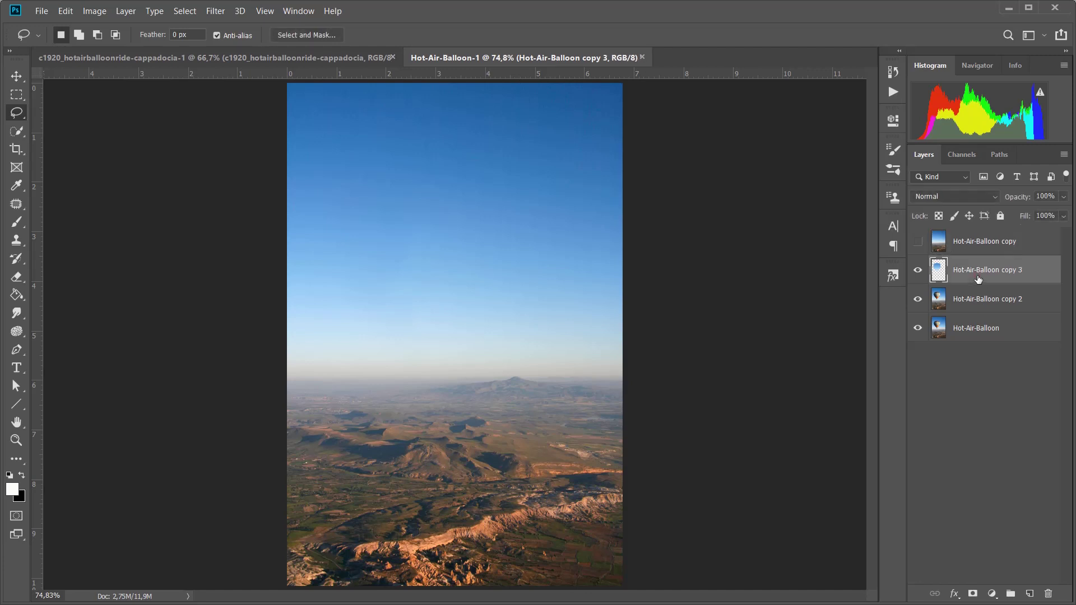
- Hide the original Hot-Air-Balloon layer and examine the Hot-Air-Balloon copy 3 patch alone and over Hot-Air-Balloon copy 2
{"action": "left_click", "coordinate": [66, 11]}
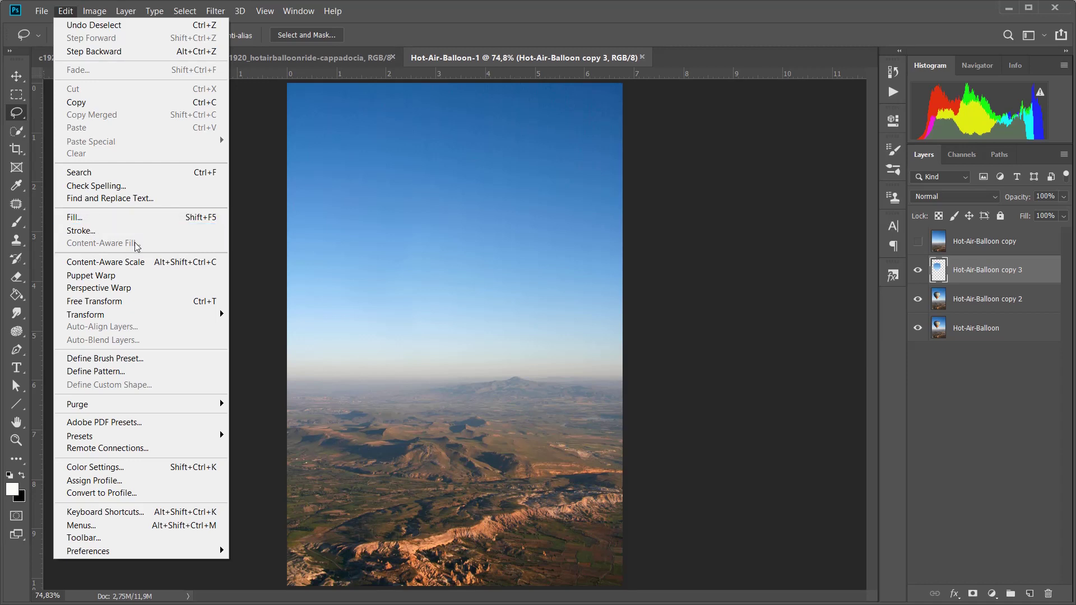
{"action": "left_click", "coordinate": [987, 273]}
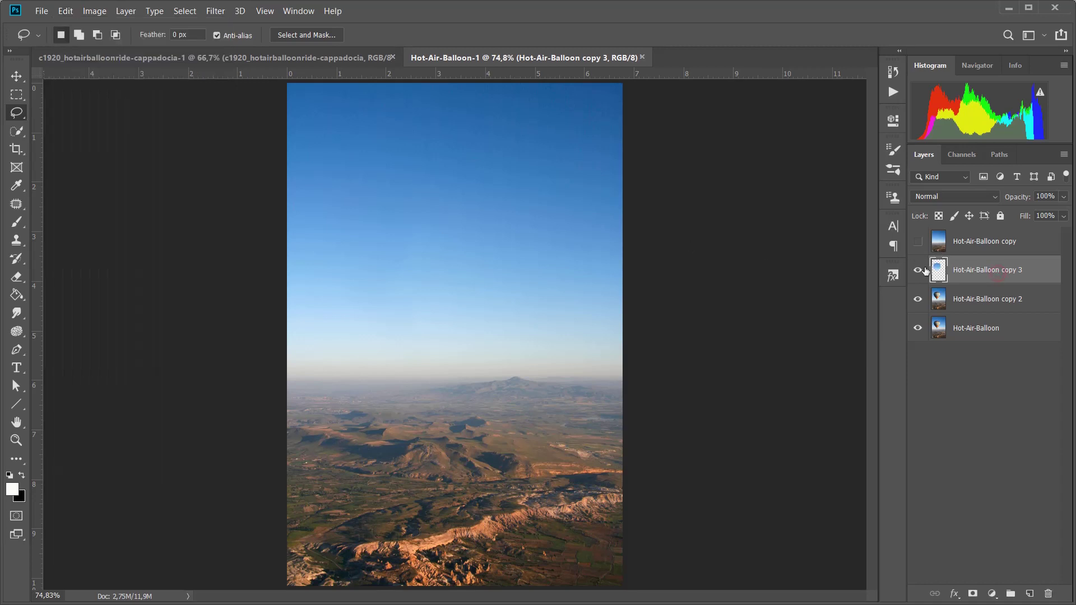
{"action": "left_click", "coordinate": [919, 325]}
{"action": "left_click", "coordinate": [918, 299]}
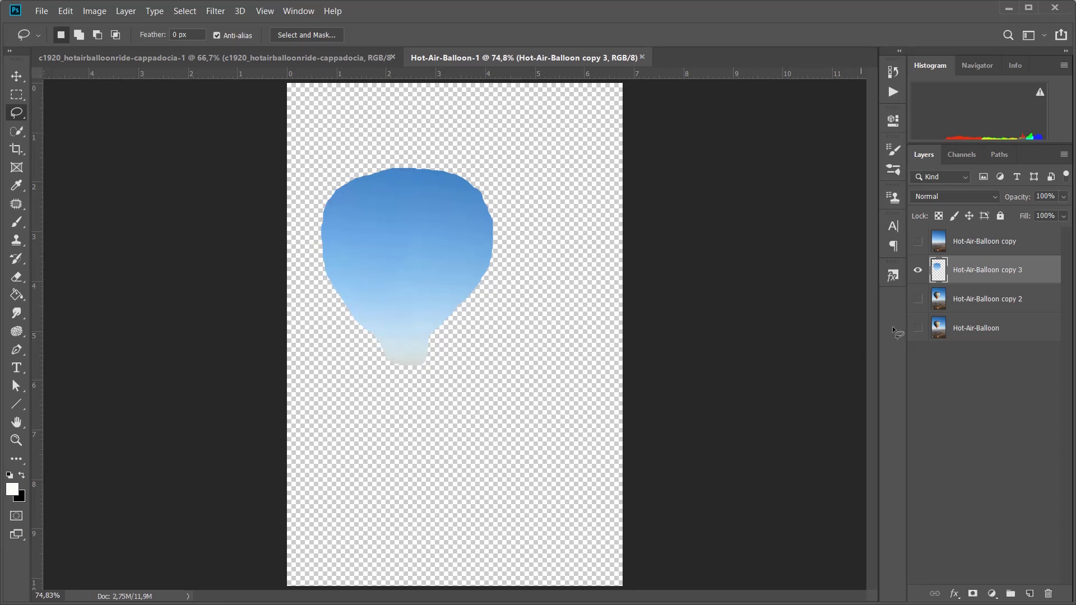
{"action": "left_click", "coordinate": [919, 299]}
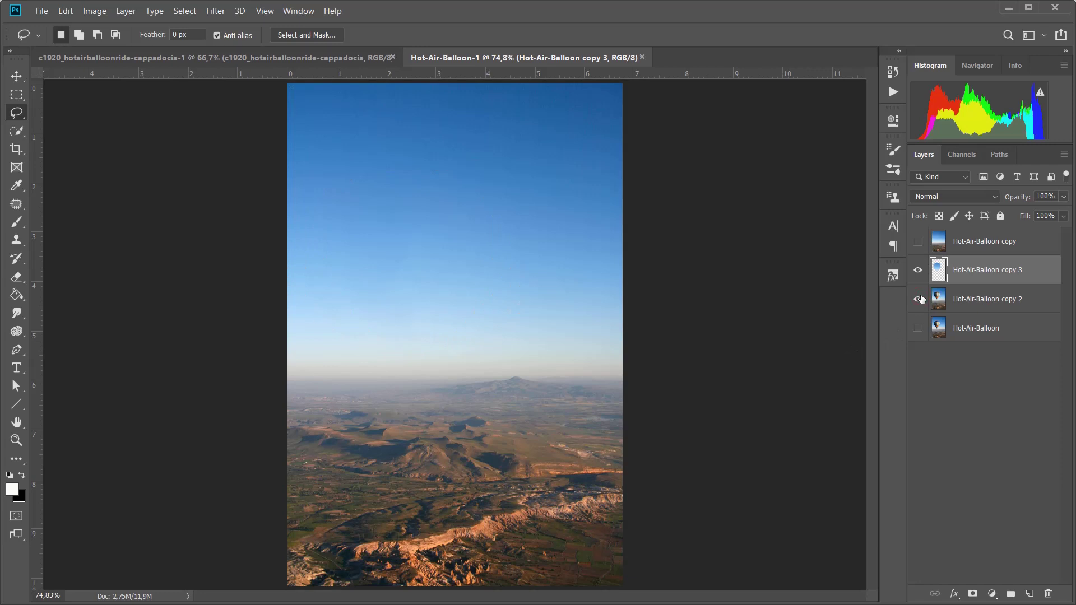
{"action": "left_click", "coordinate": [918, 273]}
{"action": "left_click", "coordinate": [918, 272]}
- Lower the opacity of the Hot-Air-Balloon copy 3 layer to 82% and restore it to 100%
{"action": "left_click", "coordinate": [1064, 197]}
{"action": "left_click_drag", "start_coordinate": [1060, 213], "coordinate": [1051, 211]}
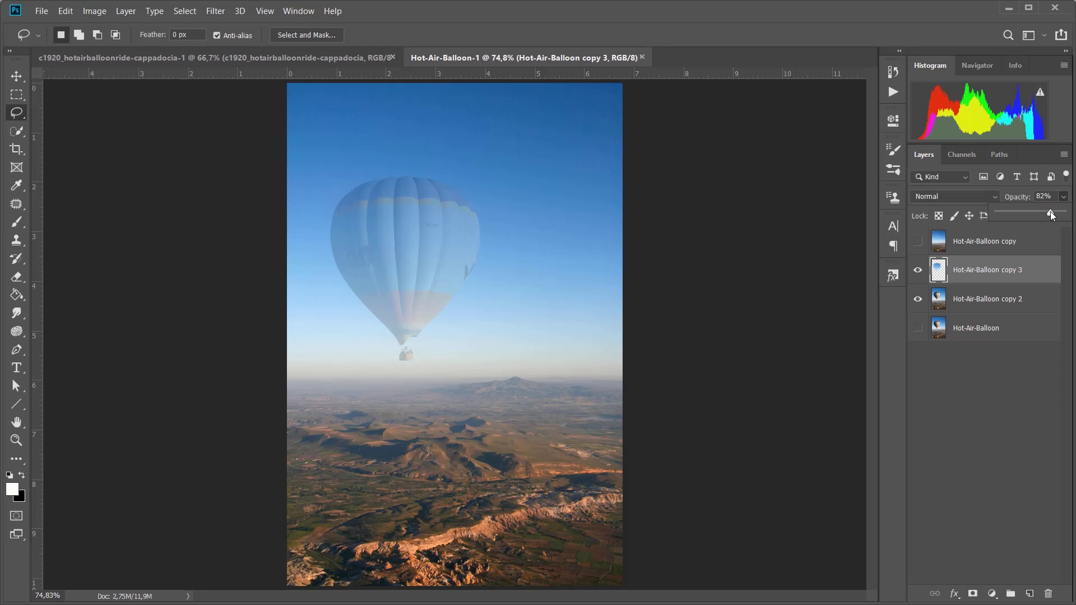
{"action": "left_click_drag", "start_coordinate": [1052, 211], "coordinate": [1067, 214]}
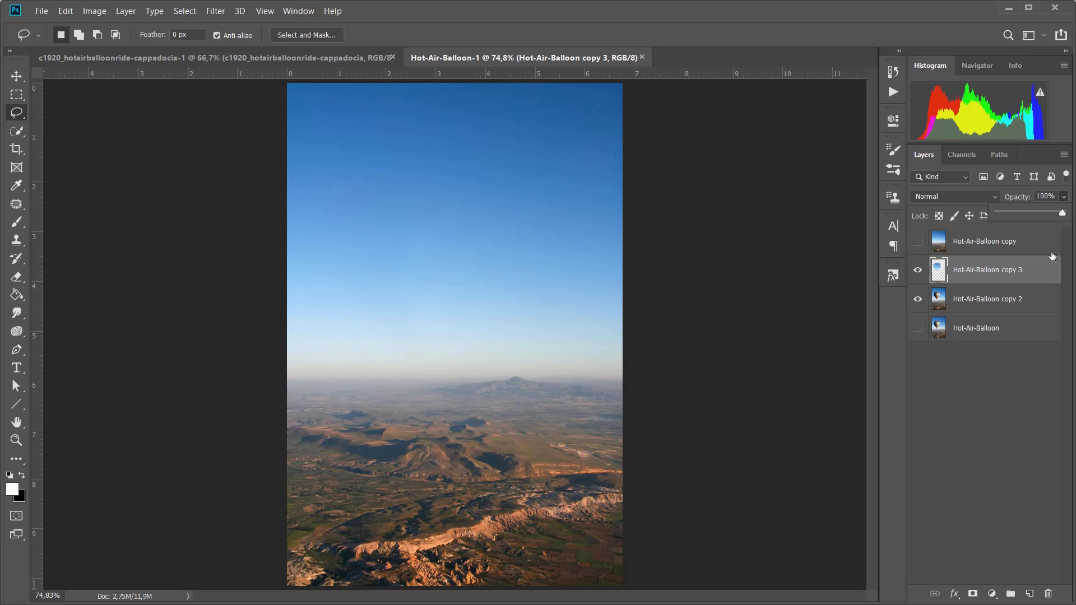
{"action": "left_click", "coordinate": [1044, 275]}
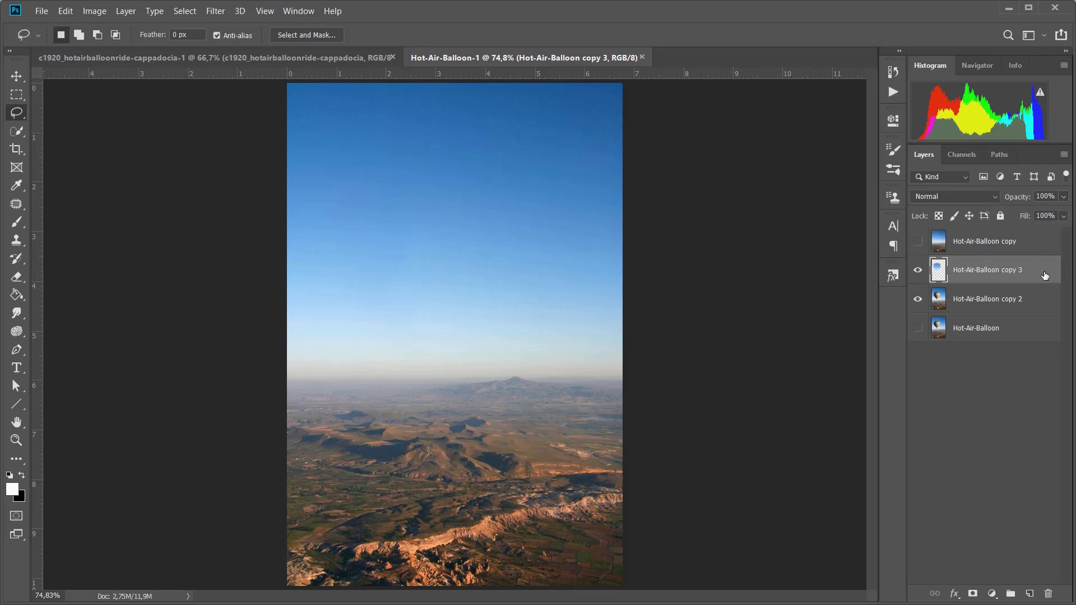
- View the sky patch without the Hot-Air-Balloon copy 2 layer and show that layer again
{"action": "left_click", "coordinate": [918, 299]}
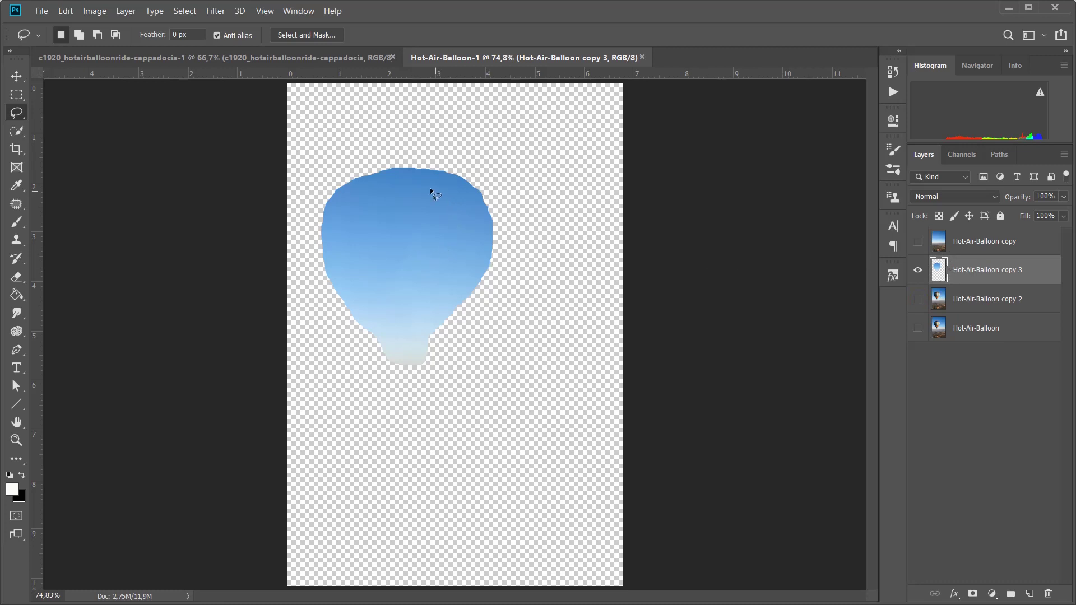
{"action": "left_click", "coordinate": [918, 299]}
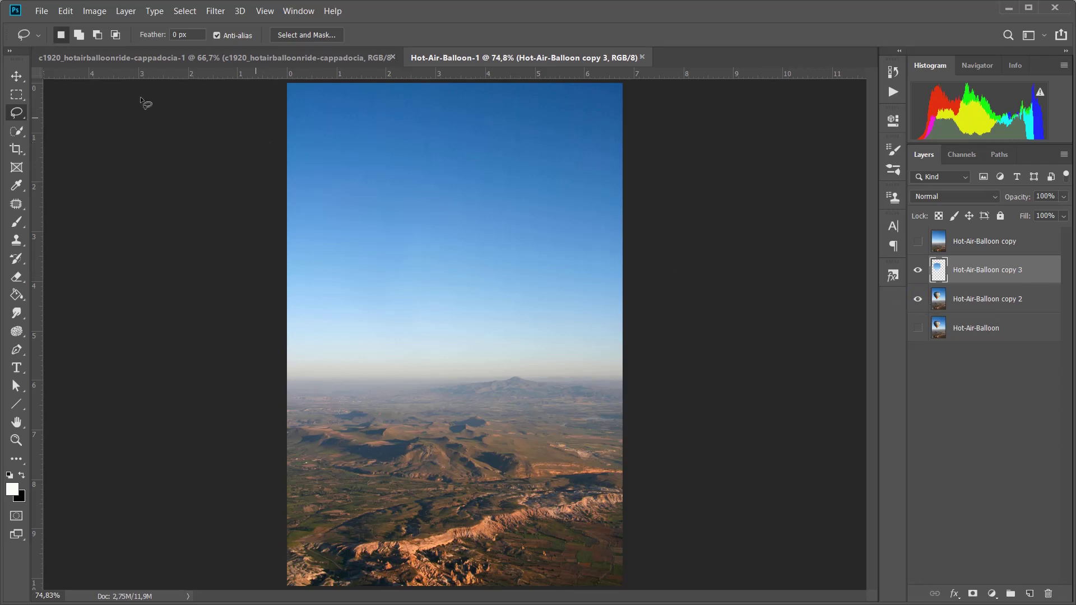
{"action": "left_click", "coordinate": [66, 12]}
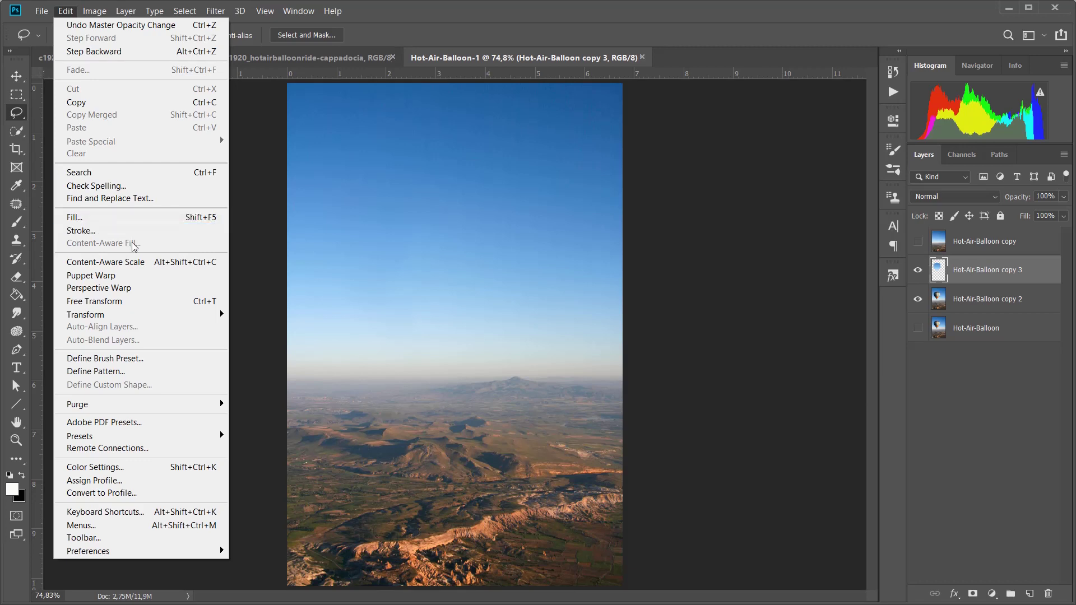
{"action": "left_click", "coordinate": [599, 40]}
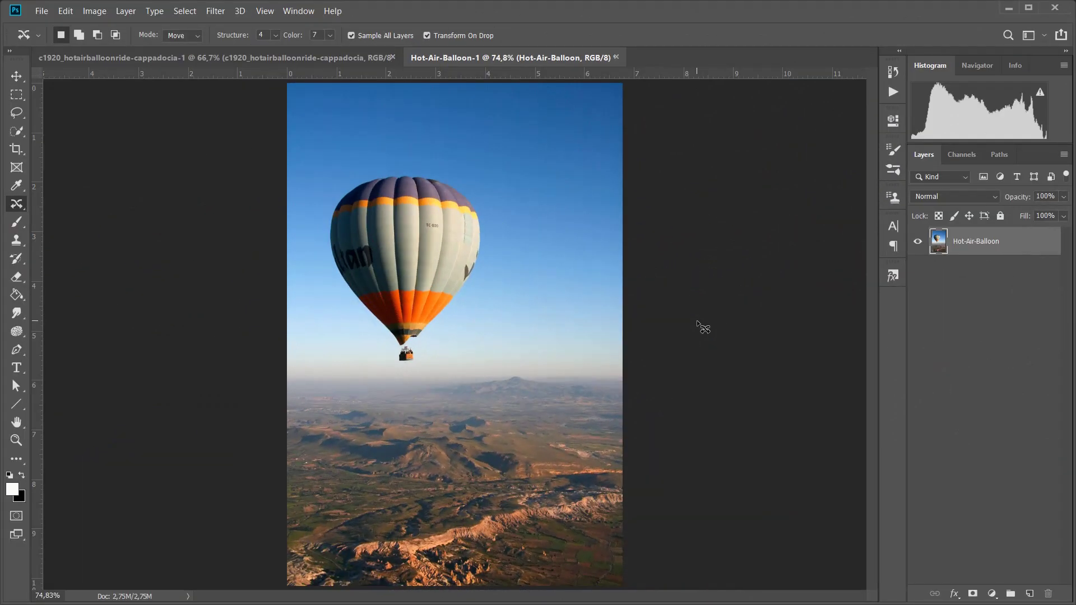
- Duplicate the original Hot-Air-Balloon layer and activate the Content-Aware Move Tool
{"action": "right_click", "coordinate": [20, 207]}
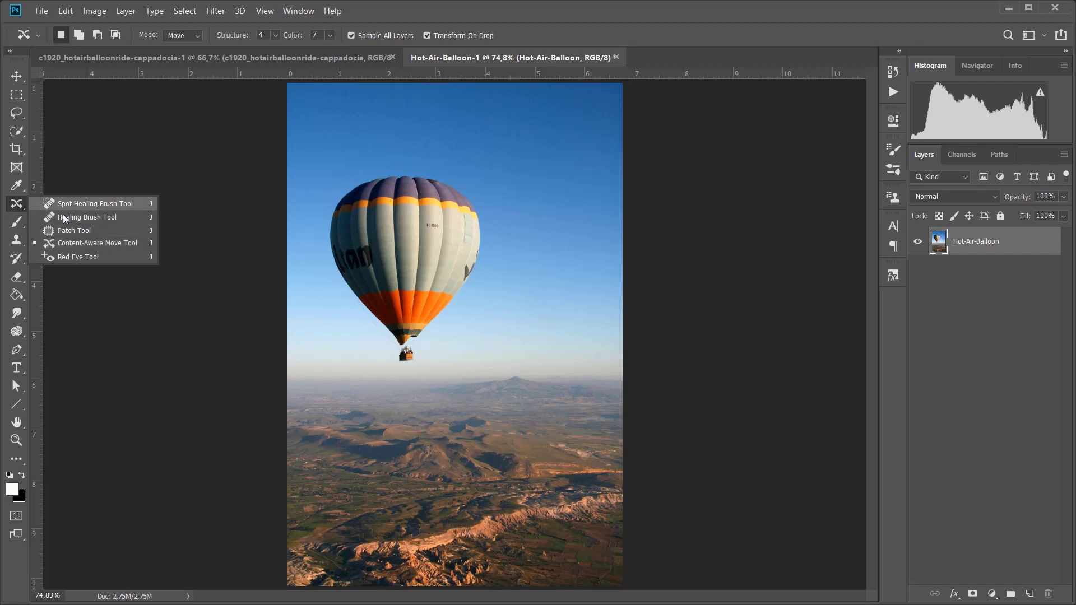
{"action": "left_click", "coordinate": [81, 243]}
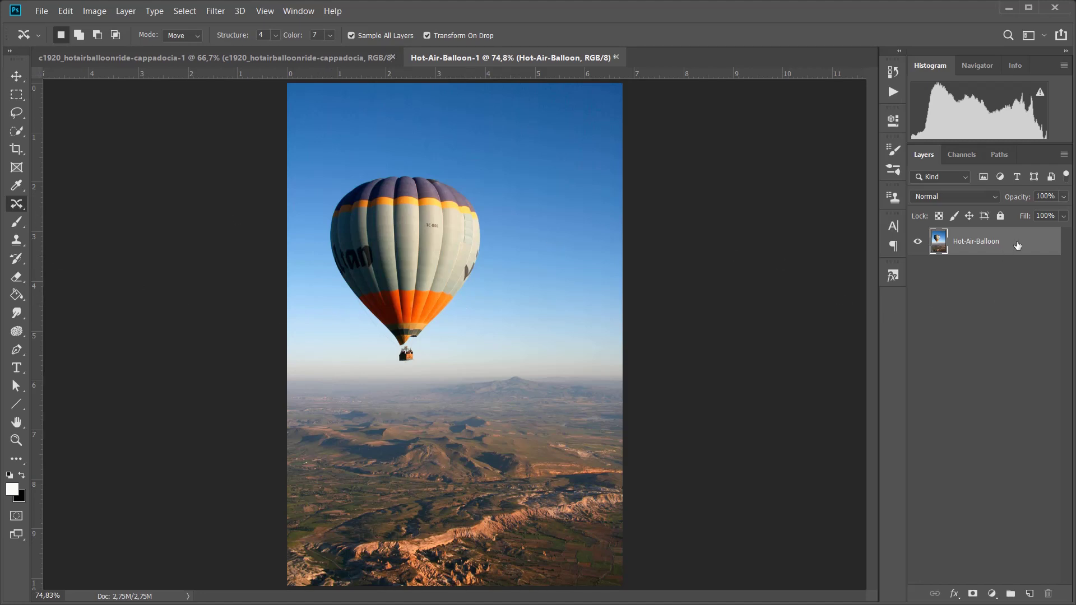
{"action": "left_click_drag", "start_coordinate": [1017, 242], "coordinate": [1030, 593]}
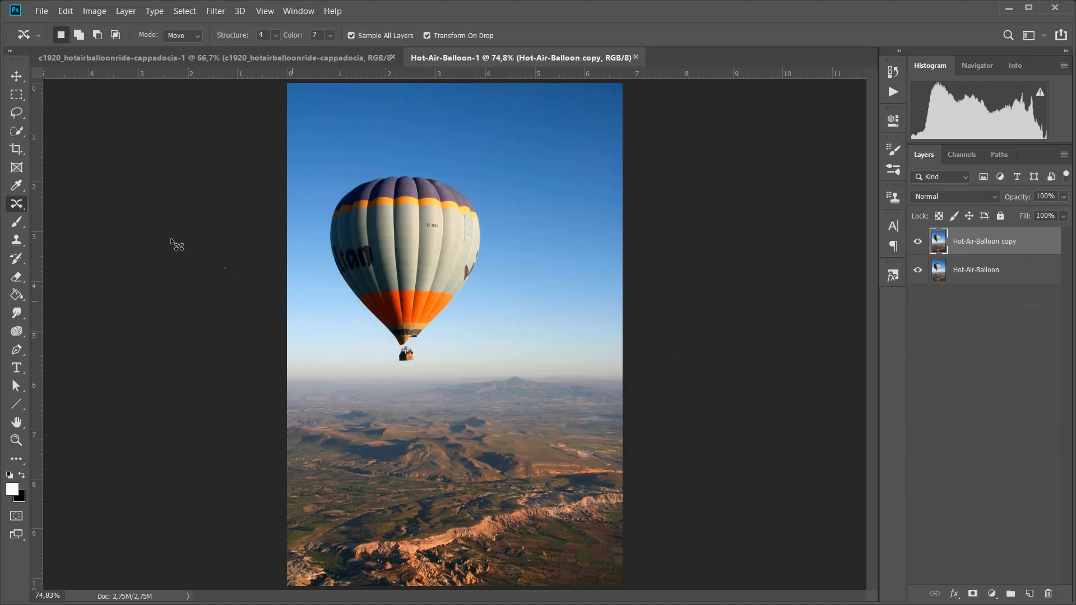
{"action": "right_click", "coordinate": [19, 206]}
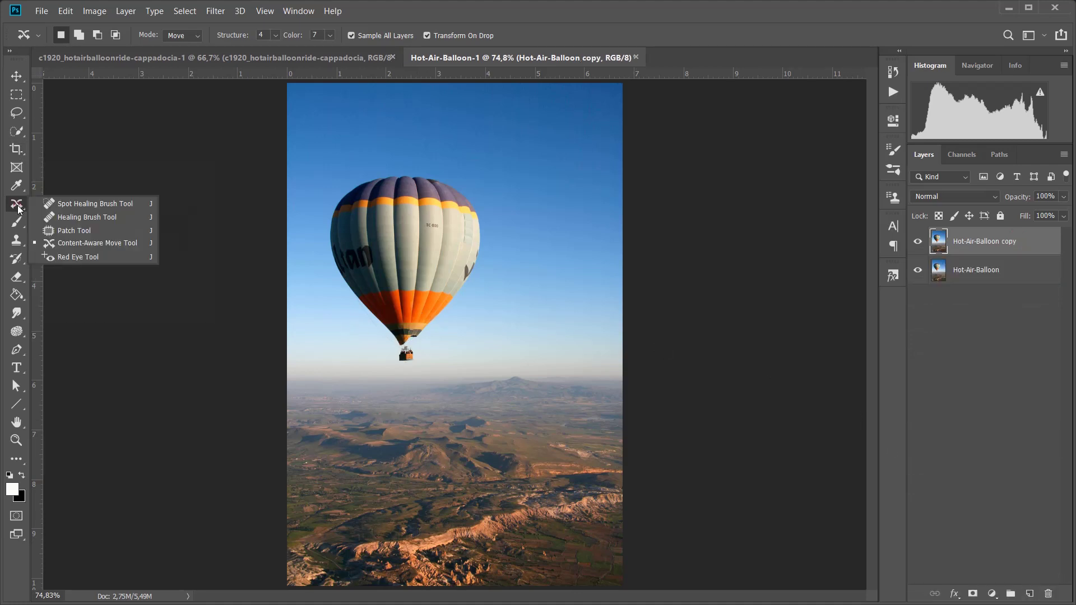
{"action": "left_click", "coordinate": [76, 244]}
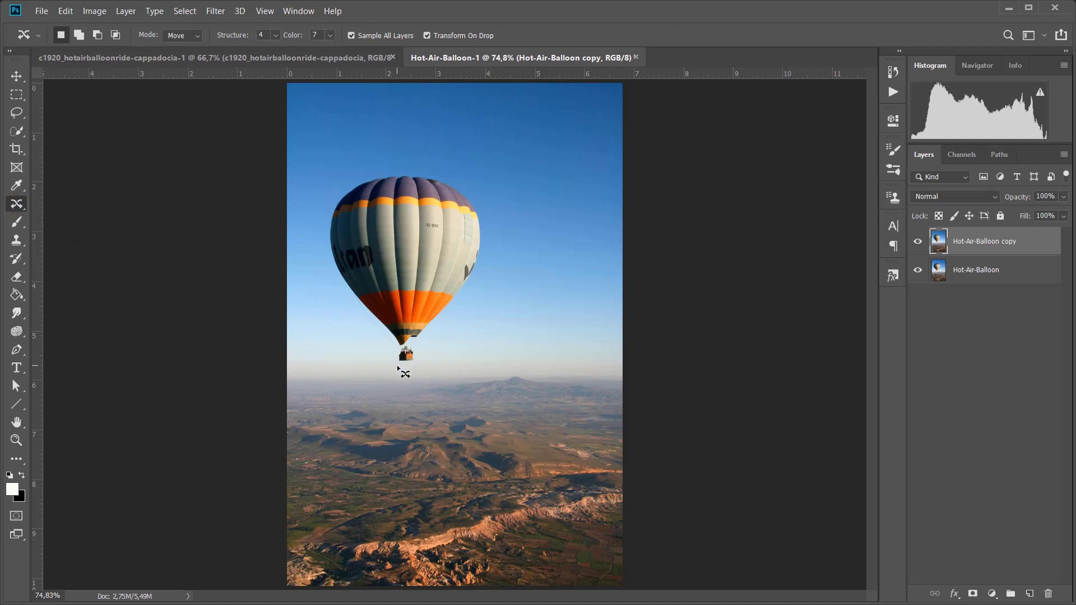
- Outline the balloon with the Content-Aware Move Tool, relocate it at full size near the sky's right edge, and clear the selection
{"action": "mouse_move", "coordinate": [397, 367]}
{"action": "left_mouse_down"}
{"action": "mouse_move", "coordinate": [425, 364]}
{"action": "mouse_move", "coordinate": [424, 339]}
{"action": "mouse_move", "coordinate": [473, 292]}
{"action": "mouse_move", "coordinate": [487, 237]}
{"action": "left_mouse_up"}
{"action": "mouse_move", "coordinate": [321, 210]}
{"action": "left_mouse_down"}
{"action": "mouse_move", "coordinate": [317, 254]}
{"action": "mouse_move", "coordinate": [338, 295]}
{"action": "mouse_move", "coordinate": [392, 363]}
{"action": "mouse_move", "coordinate": [424, 364]}
{"action": "left_mouse_up"}
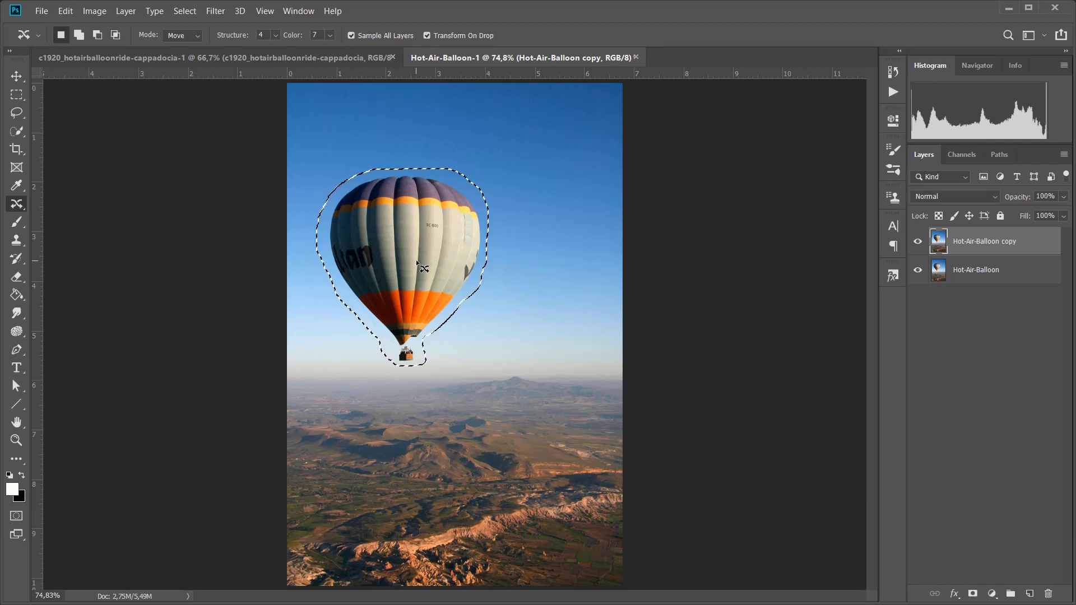
{"action": "left_click_drag", "start_coordinate": [443, 257], "coordinate": [536, 269]}
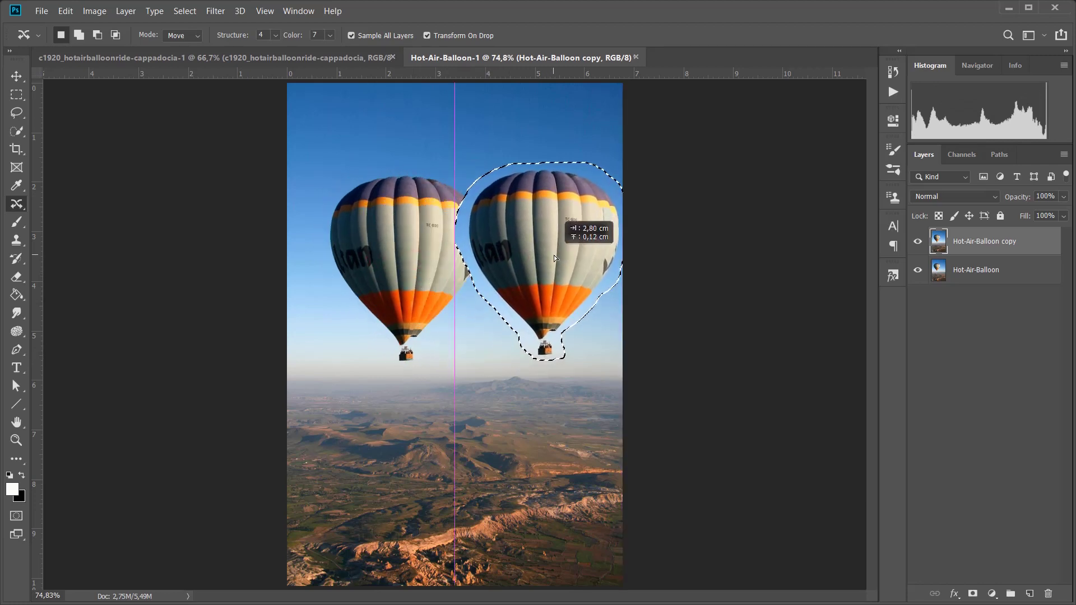
{"action": "mouse_move", "coordinate": [554, 254]}
{"action": "left_mouse_down"}
{"action": "mouse_move", "coordinate": [552, 264]}
{"action": "mouse_move", "coordinate": [551, 244]}
{"action": "left_mouse_up"}
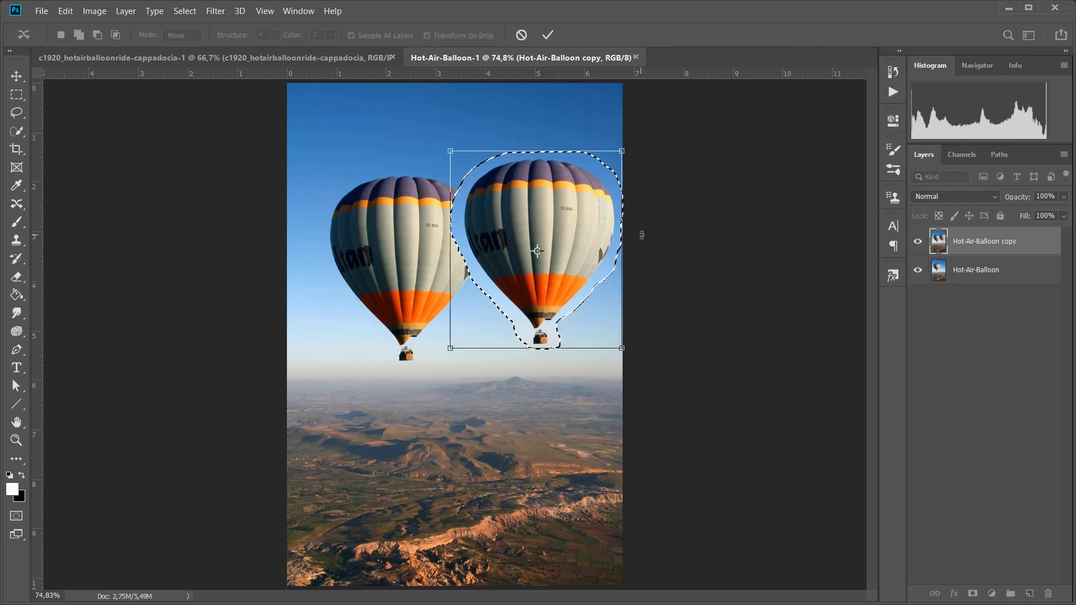
{"action": "left_click", "coordinate": [548, 36]}
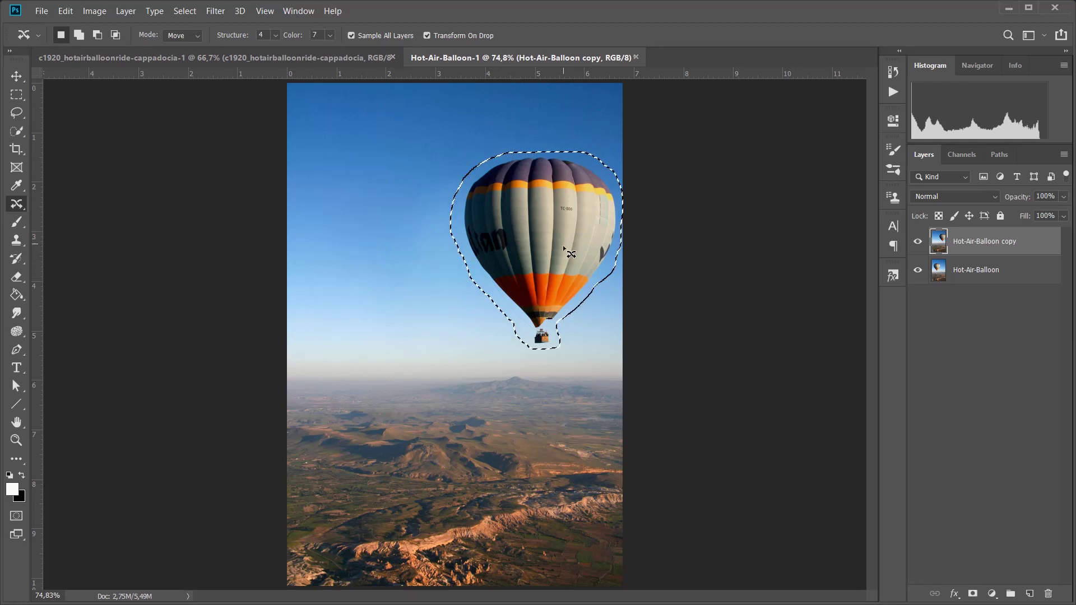
{"action": "left_click", "coordinate": [681, 330]}
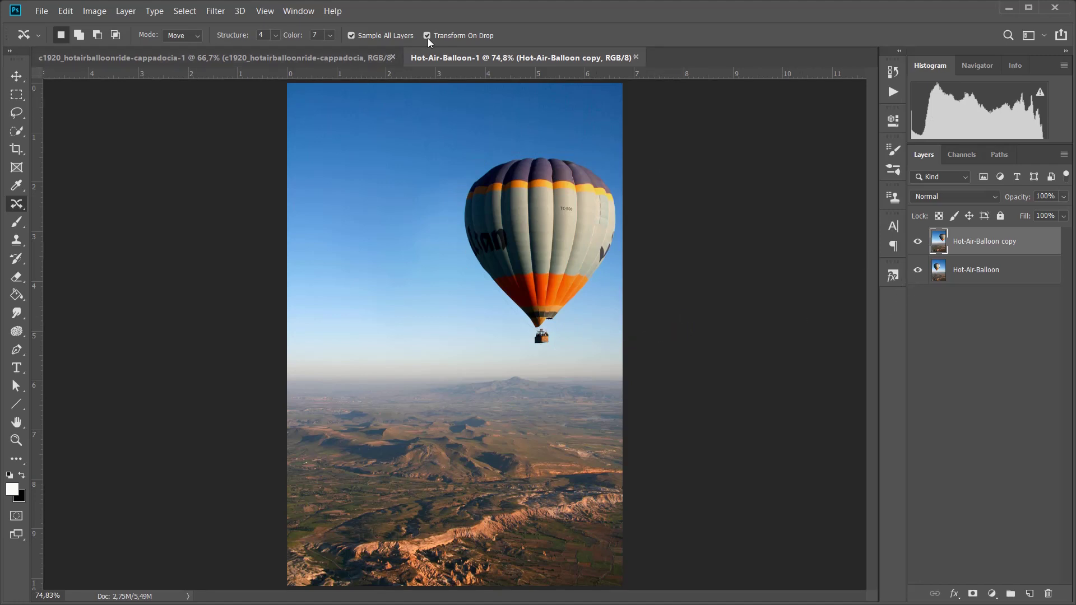
- Set the Color adaptation of the Content-Aware Move Tool to 4
{"action": "left_click", "coordinate": [331, 35]}
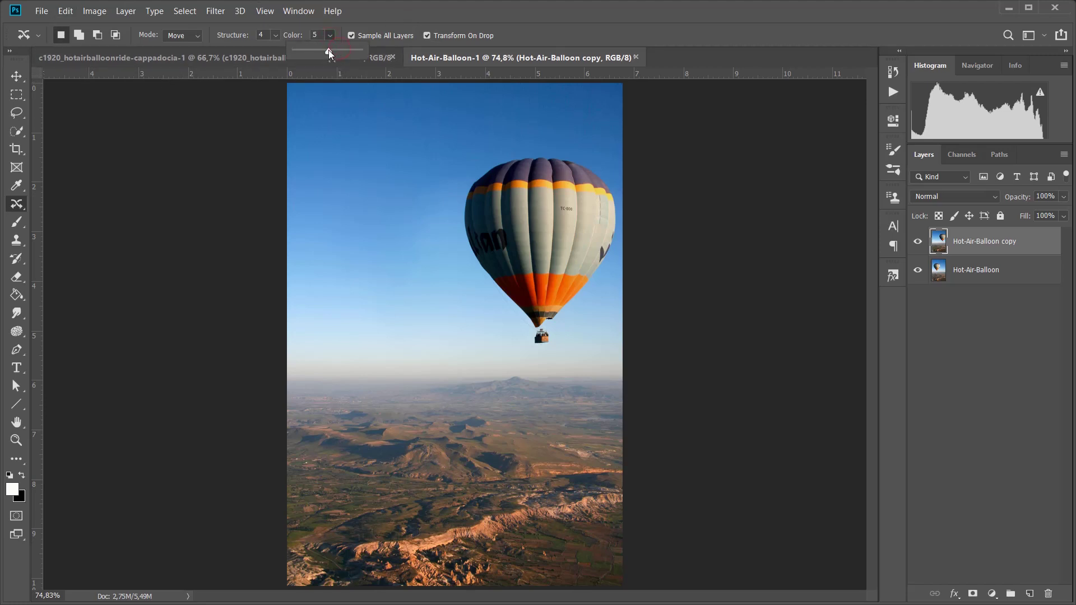
{"action": "left_click_drag", "start_coordinate": [325, 51], "coordinate": [322, 52]}
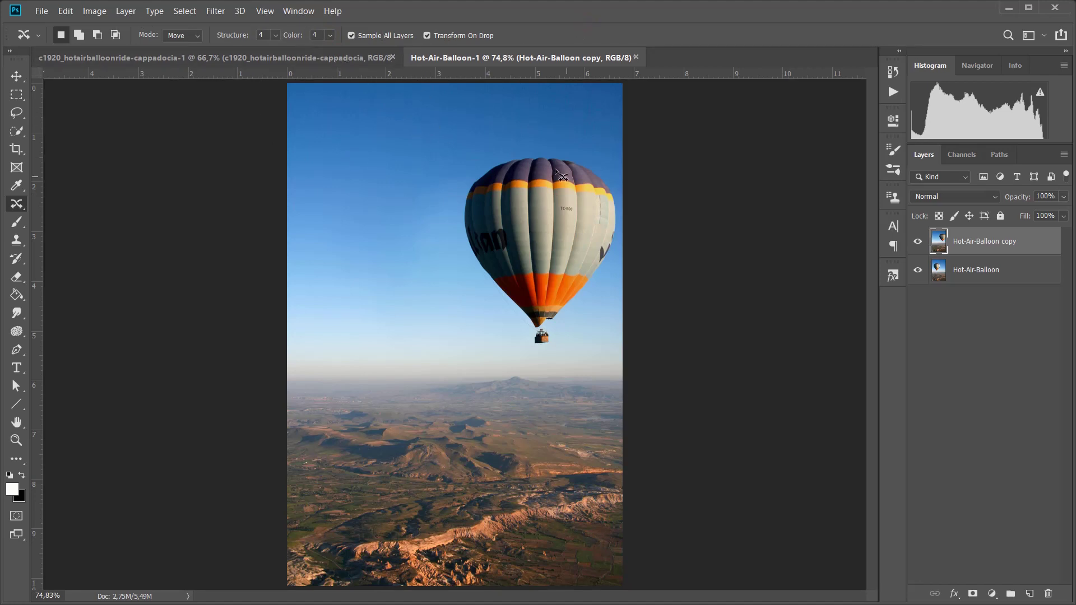
- Hide the Hot-Air-Balloon copy layer and duplicate the original Hot-Air-Balloon layer
{"action": "left_click", "coordinate": [918, 241]}
{"action": "left_click", "coordinate": [995, 265]}
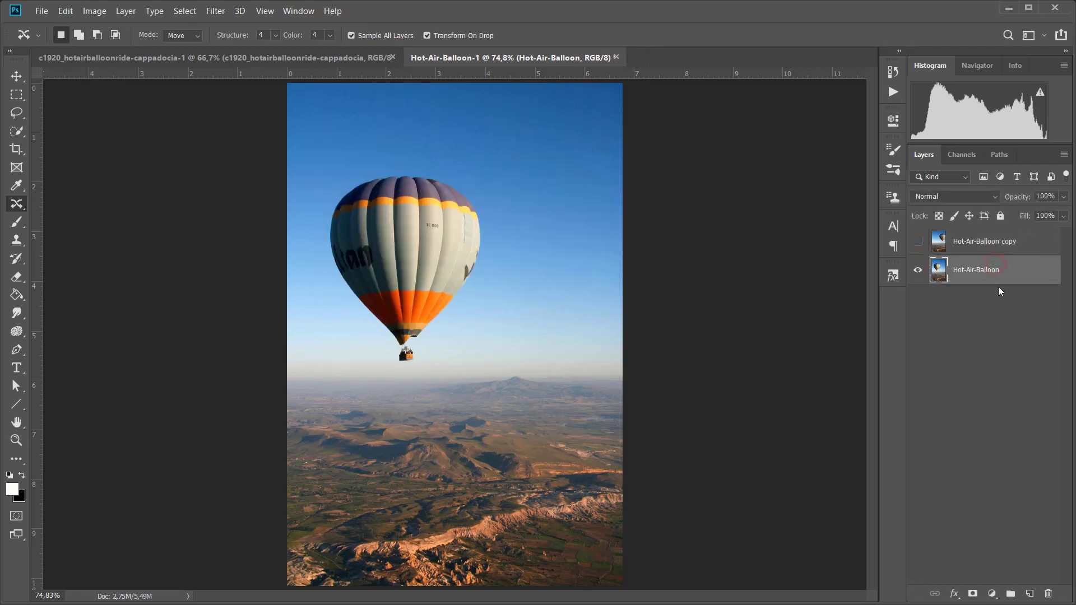
{"action": "left_click_drag", "start_coordinate": [1001, 278], "coordinate": [1030, 594]}
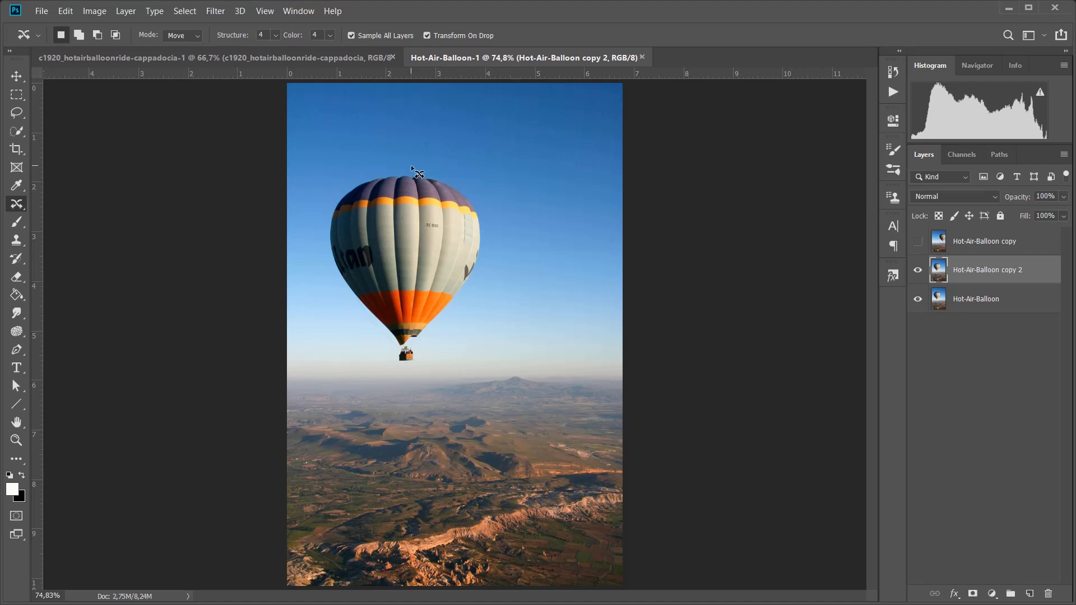
- Outline only the left part of the balloon on the Hot-Air-Balloon copy 2 layer
{"action": "mouse_move", "coordinate": [412, 165]}
{"action": "left_mouse_down"}
{"action": "mouse_move", "coordinate": [362, 167]}
{"action": "mouse_move", "coordinate": [322, 221]}
{"action": "left_mouse_up"}
{"action": "mouse_move", "coordinate": [349, 290]}
{"action": "left_mouse_down"}
{"action": "mouse_move", "coordinate": [363, 315]}
{"action": "mouse_move", "coordinate": [394, 312]}
{"action": "left_mouse_up"}
{"action": "left_click_drag", "start_coordinate": [431, 202], "coordinate": [416, 162]}
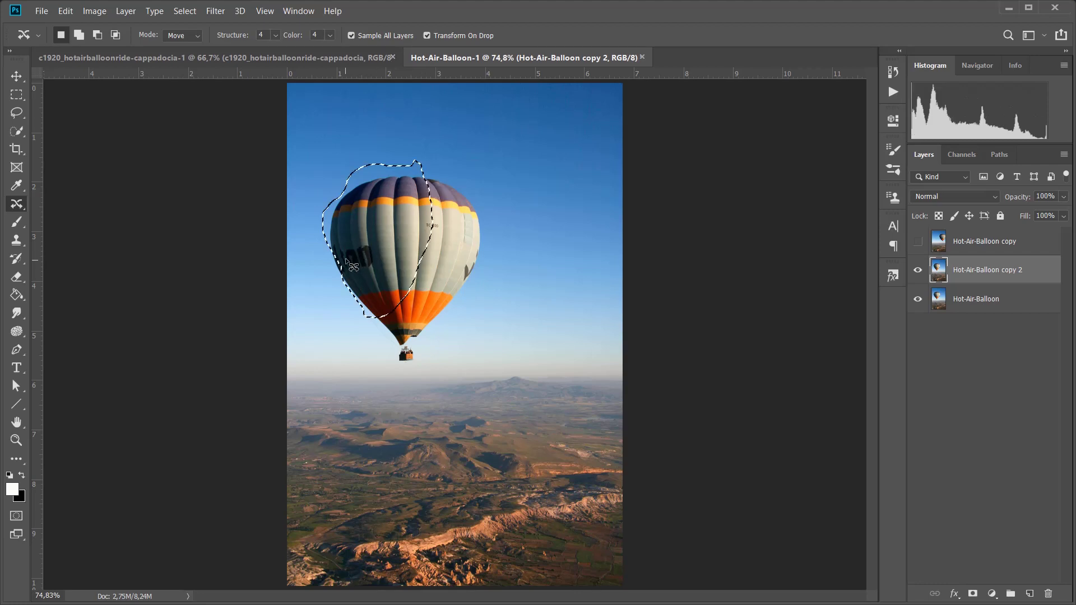
- Extend the selection in add mode along the balloon's lower left side and around the basket
{"action": "left_click", "coordinate": [79, 35]}
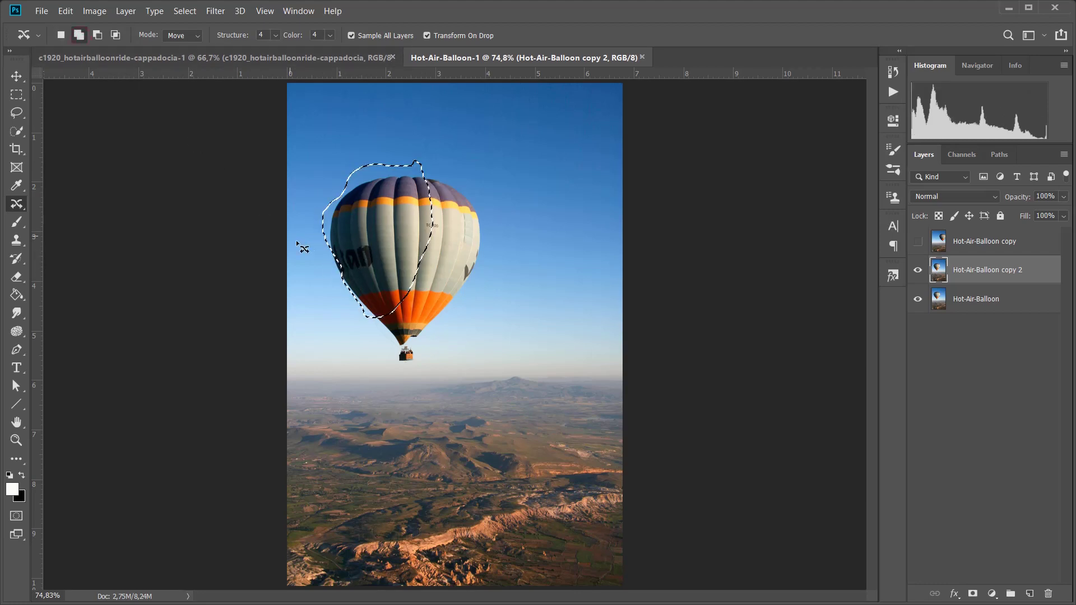
{"action": "left_click_drag", "start_coordinate": [340, 249], "coordinate": [334, 245]}
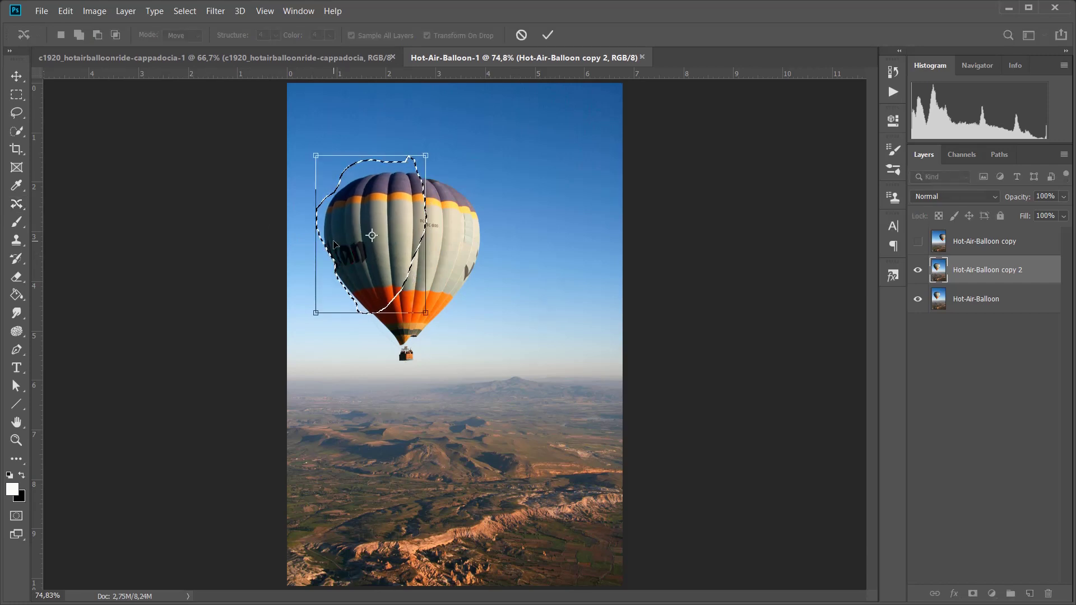
{"action": "left_click", "coordinate": [522, 34]}
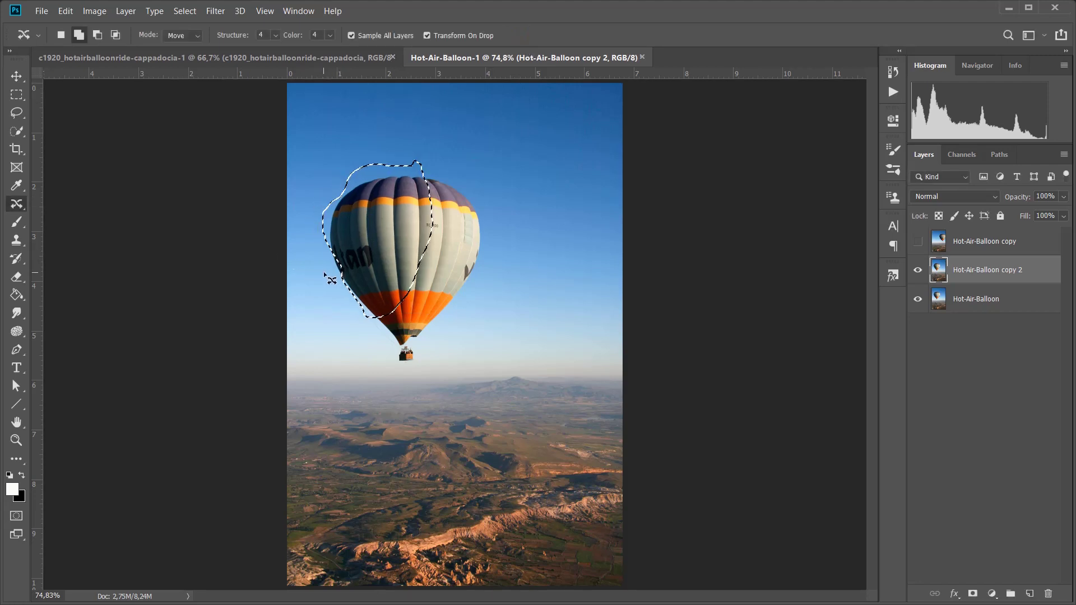
{"action": "mouse_move", "coordinate": [324, 274]}
{"action": "left_mouse_down"}
{"action": "mouse_move", "coordinate": [347, 251]}
{"action": "mouse_move", "coordinate": [351, 280]}
{"action": "mouse_move", "coordinate": [325, 273]}
{"action": "left_mouse_up"}
{"action": "mouse_move", "coordinate": [375, 339]}
{"action": "left_mouse_down"}
{"action": "mouse_move", "coordinate": [371, 311]}
{"action": "mouse_move", "coordinate": [391, 307]}
{"action": "mouse_move", "coordinate": [427, 352]}
{"action": "mouse_move", "coordinate": [410, 373]}
{"action": "mouse_move", "coordinate": [376, 343]}
{"action": "left_mouse_up"}
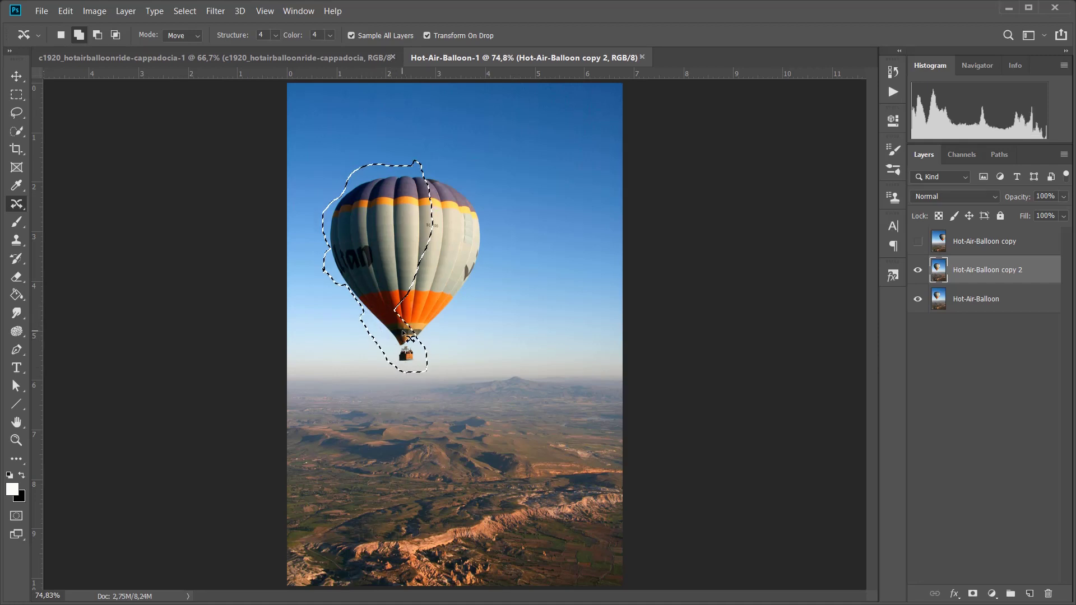
- Add the balloon's right part and more sky along its left edge to the selection
{"action": "left_click_drag", "start_coordinate": [431, 179], "coordinate": [483, 180]}
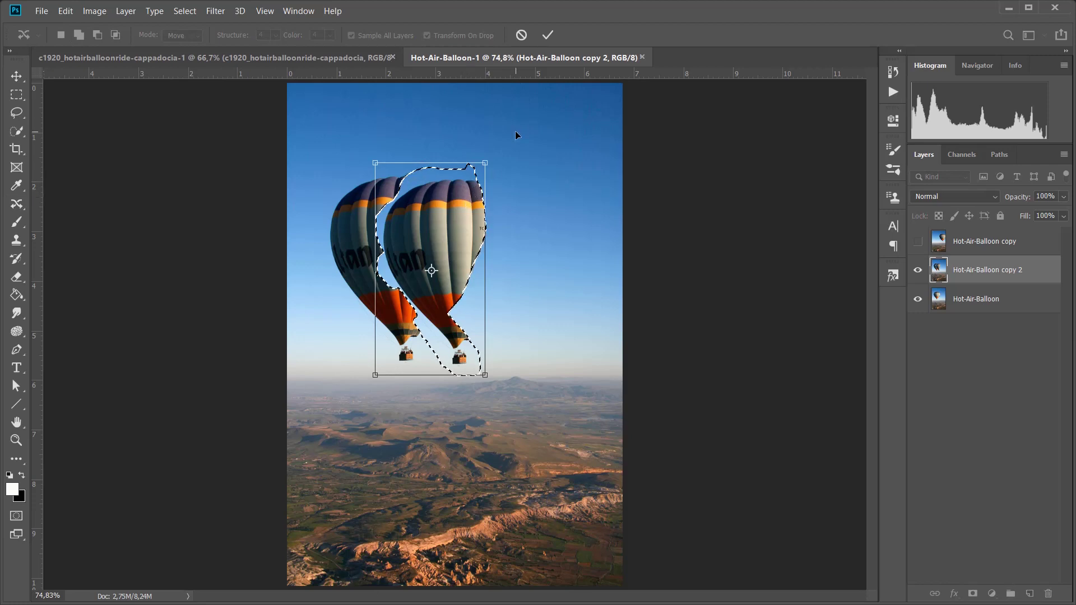
{"action": "left_click", "coordinate": [522, 36]}
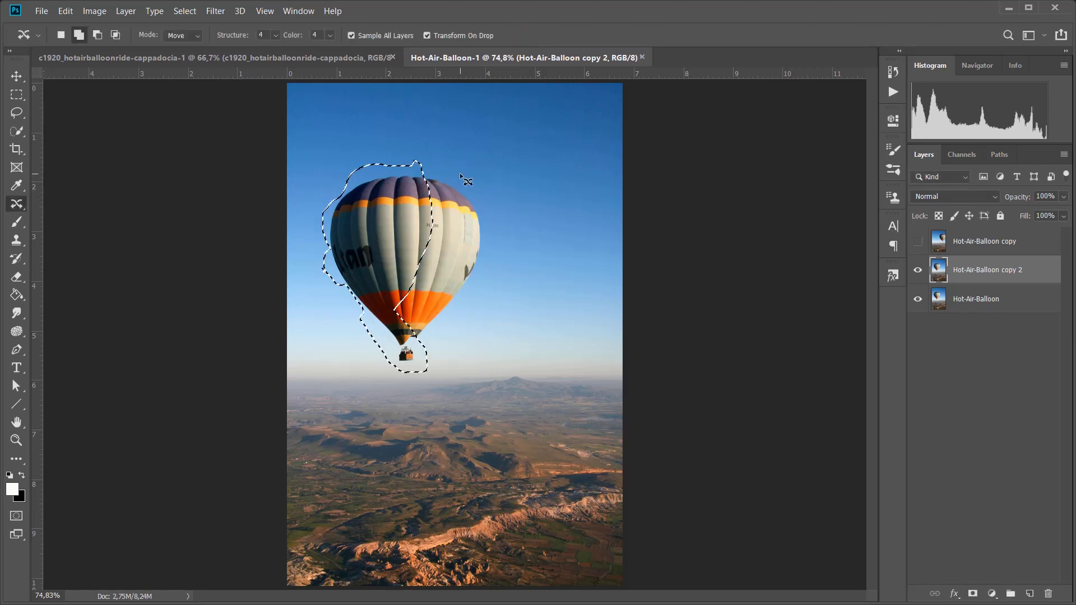
{"action": "left_click_drag", "start_coordinate": [452, 174], "coordinate": [475, 182]}
{"action": "mouse_move", "coordinate": [492, 253]}
{"action": "left_mouse_down"}
{"action": "mouse_move", "coordinate": [458, 319]}
{"action": "mouse_move", "coordinate": [423, 347]}
{"action": "mouse_move", "coordinate": [413, 342]}
{"action": "mouse_move", "coordinate": [391, 308]}
{"action": "mouse_move", "coordinate": [394, 280]}
{"action": "mouse_move", "coordinate": [429, 225]}
{"action": "mouse_move", "coordinate": [416, 180]}
{"action": "mouse_move", "coordinate": [456, 178]}
{"action": "left_mouse_up"}
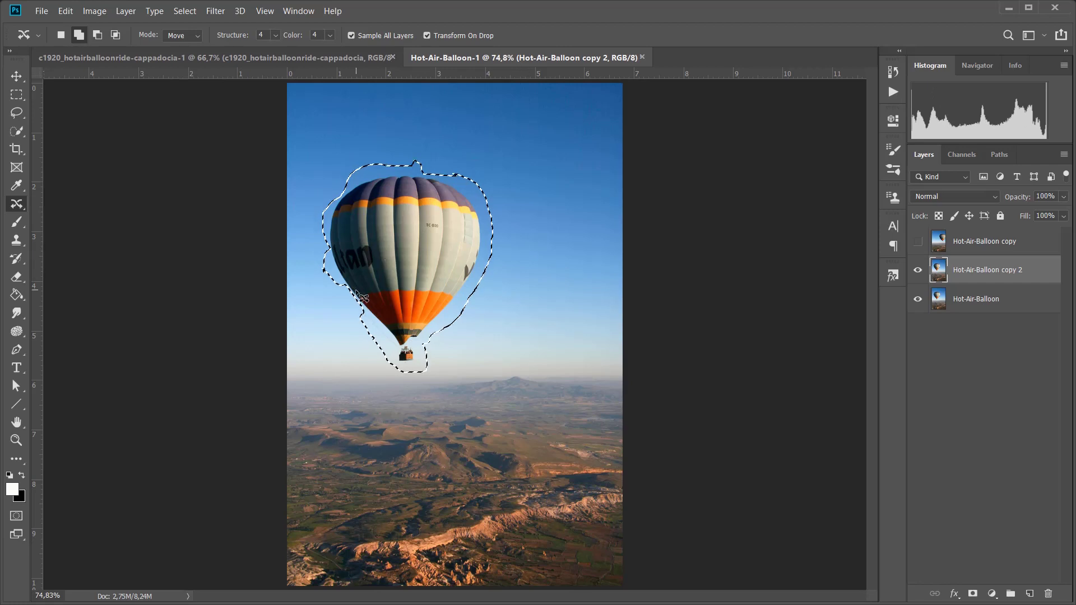
{"action": "mouse_move", "coordinate": [336, 304]}
{"action": "left_mouse_down"}
{"action": "mouse_move", "coordinate": [363, 279]}
{"action": "mouse_move", "coordinate": [352, 319]}
{"action": "left_mouse_up"}
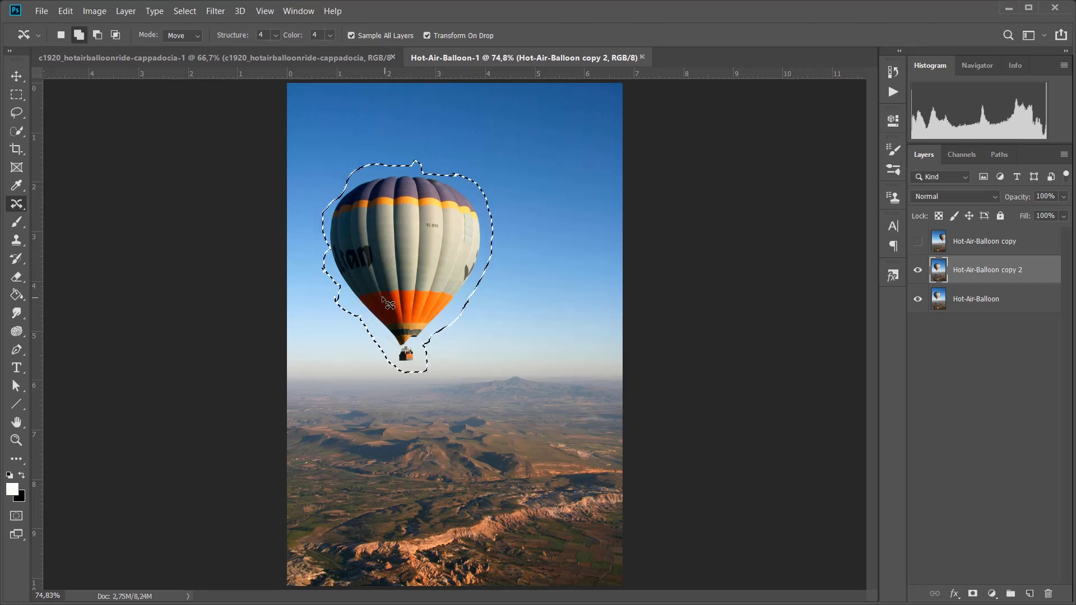
{"action": "mouse_move", "coordinate": [324, 254]}
{"action": "left_mouse_down"}
{"action": "mouse_move", "coordinate": [319, 239]}
{"action": "mouse_move", "coordinate": [334, 240]}
{"action": "mouse_move", "coordinate": [325, 255]}
{"action": "left_mouse_up"}
- Subtract the excess sky along the balloon's lower left and right sides from the selection
{"action": "left_click", "coordinate": [98, 35]}
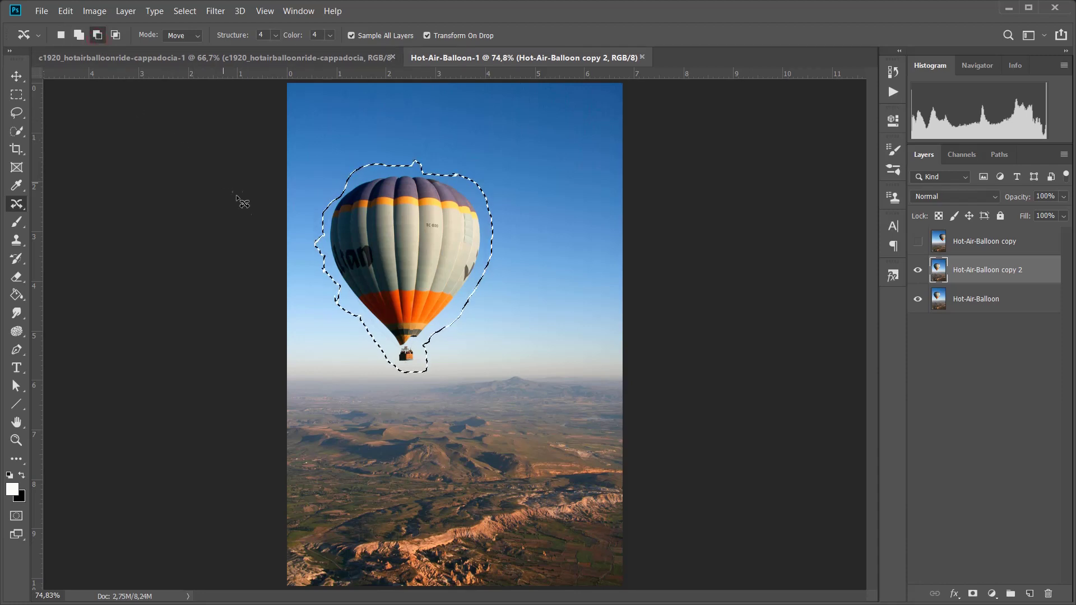
{"action": "left_click_drag", "start_coordinate": [370, 363], "coordinate": [370, 326]}
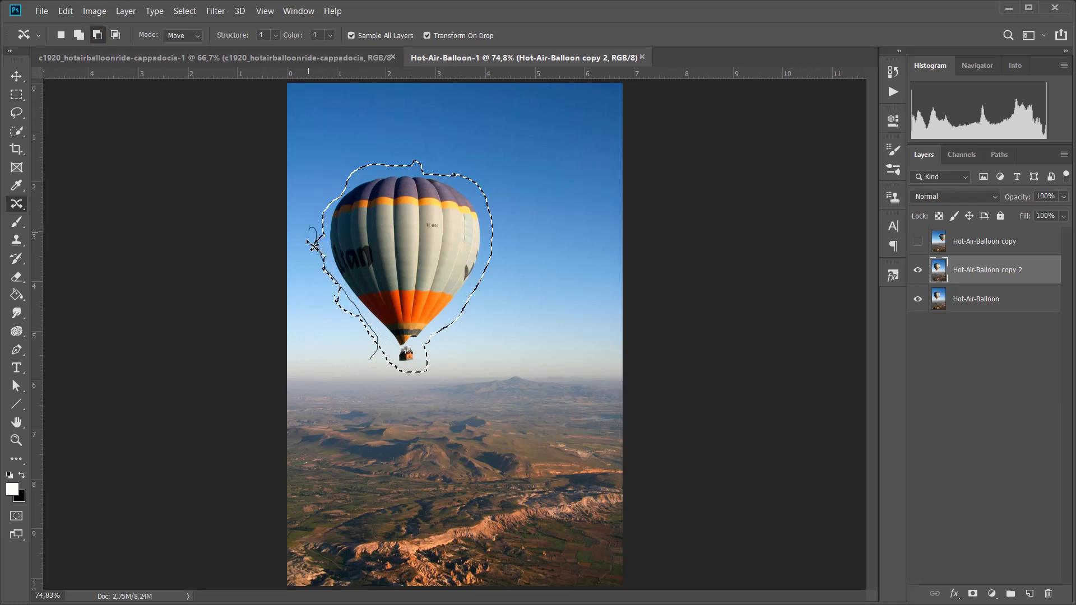
{"action": "left_click_drag", "start_coordinate": [346, 336], "coordinate": [375, 363]}
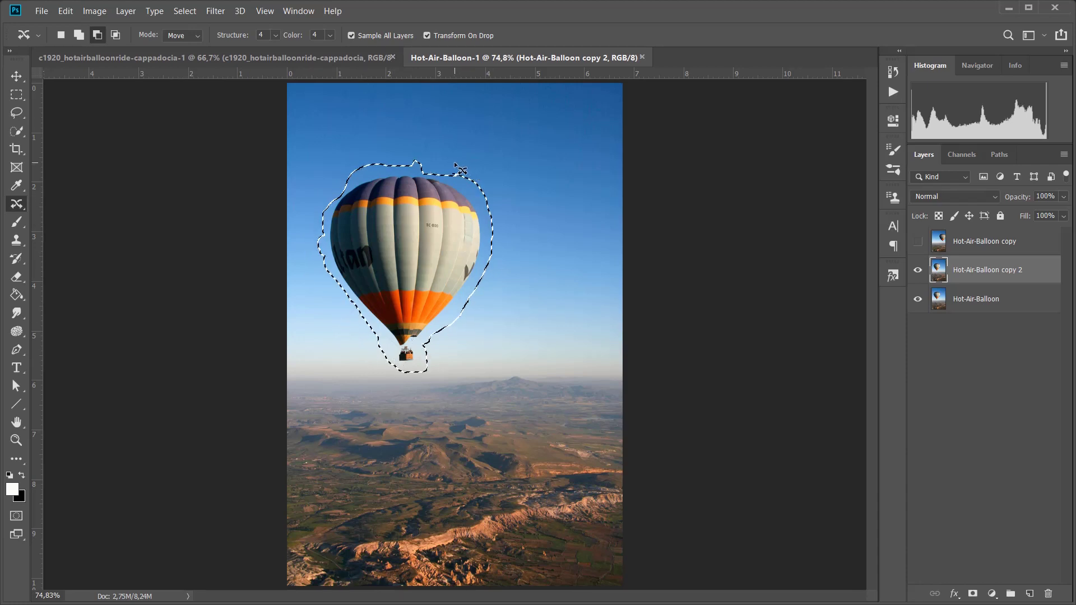
{"action": "left_click_drag", "start_coordinate": [454, 164], "coordinate": [460, 178]}
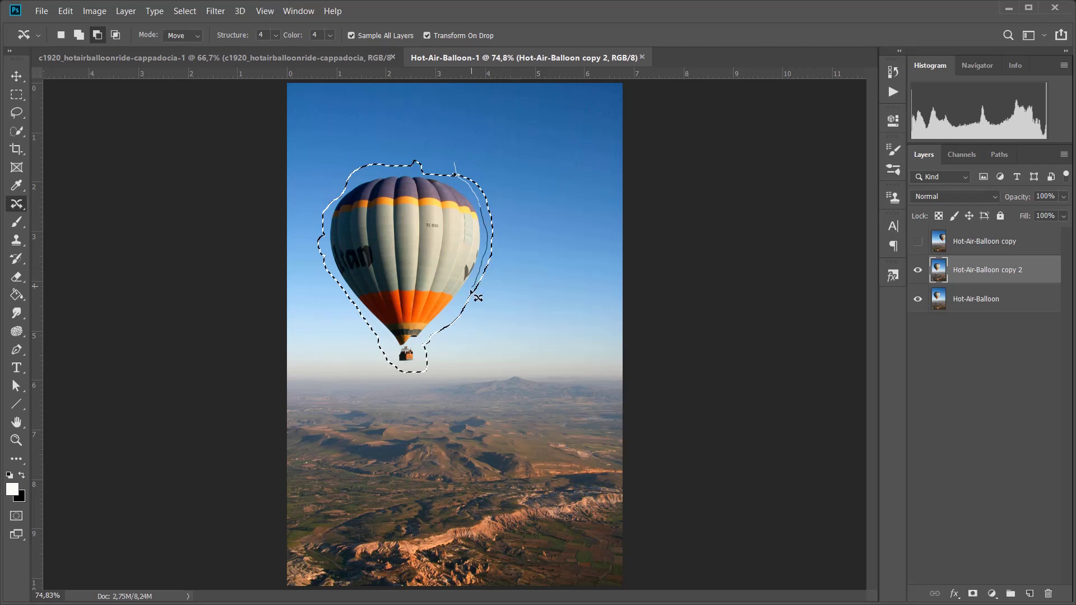
{"action": "mouse_move", "coordinate": [435, 350]}
{"action": "left_mouse_down"}
{"action": "mouse_move", "coordinate": [462, 338]}
{"action": "mouse_move", "coordinate": [495, 274]}
{"action": "mouse_move", "coordinate": [502, 200]}
{"action": "mouse_move", "coordinate": [456, 164]}
{"action": "left_mouse_up"}
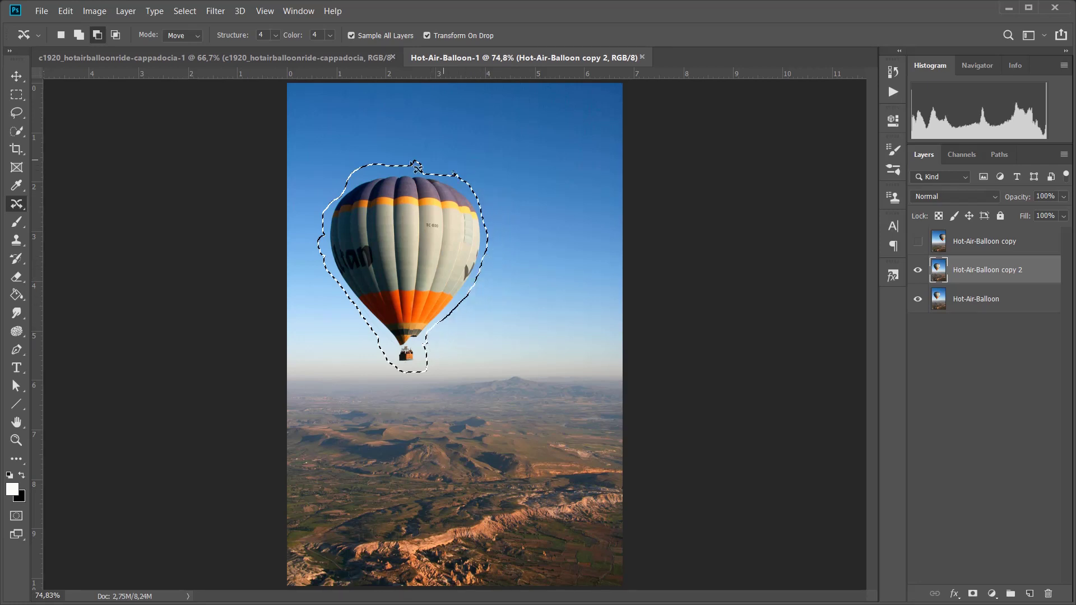
{"action": "mouse_move", "coordinate": [339, 186]}
{"action": "left_mouse_down"}
{"action": "mouse_move", "coordinate": [426, 157]}
{"action": "mouse_move", "coordinate": [385, 152]}
{"action": "mouse_move", "coordinate": [332, 187]}
{"action": "left_mouse_up"}
- With Transform On Drop enabled, move the selected balloon to the sky's right side just above the horizon and scale it down to about 60%
{"action": "left_click", "coordinate": [428, 35]}
{"action": "left_click", "coordinate": [427, 36]}
{"action": "left_click_drag", "start_coordinate": [417, 251], "coordinate": [535, 246]}
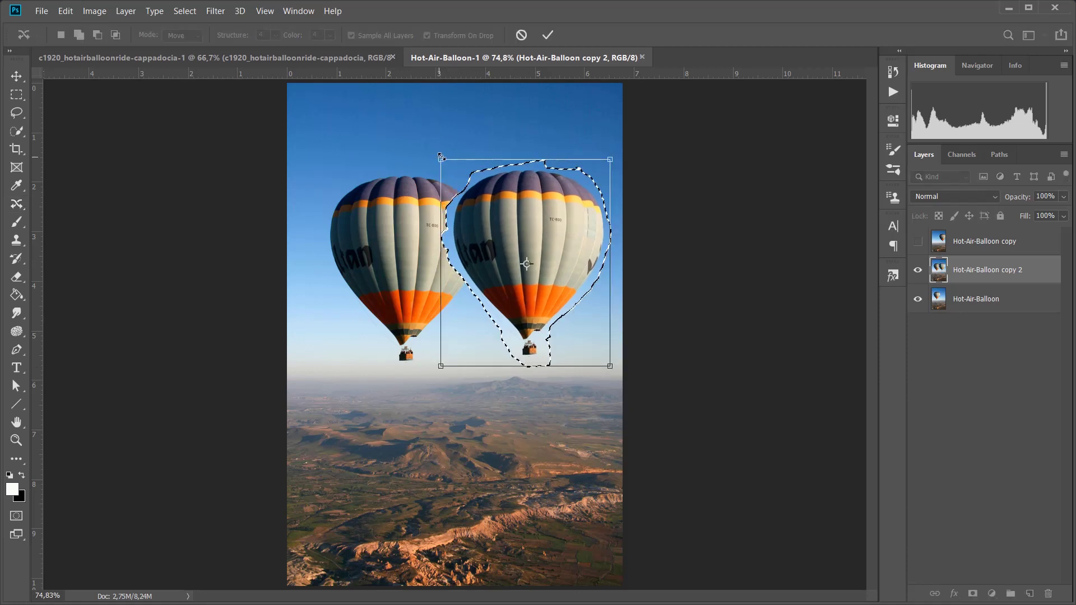
{"action": "left_click_drag", "start_coordinate": [440, 157], "coordinate": [480, 208]}
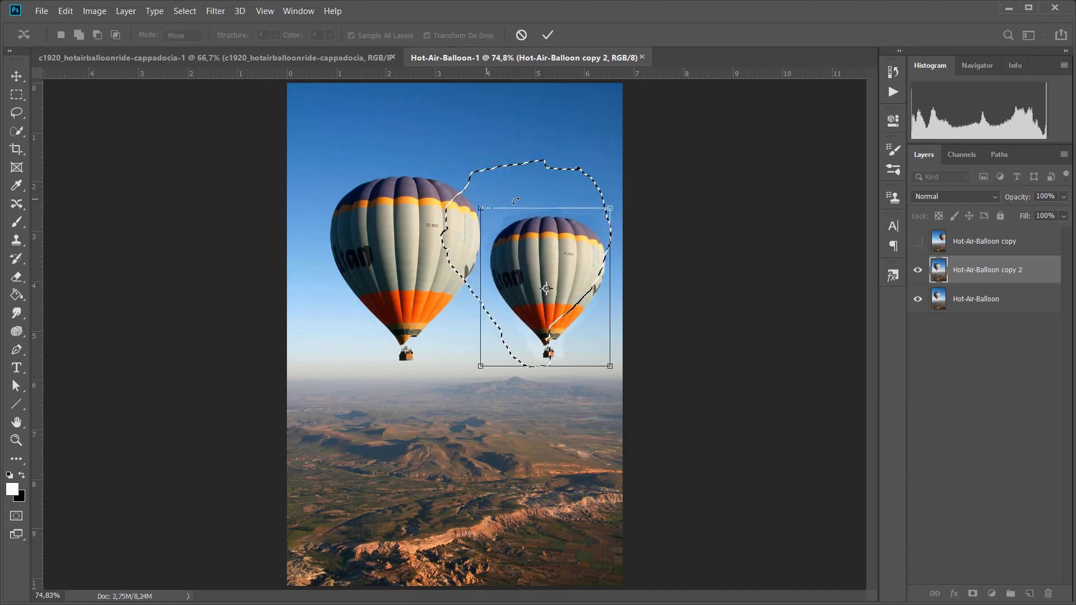
{"action": "left_click_drag", "start_coordinate": [610, 207], "coordinate": [602, 217]}
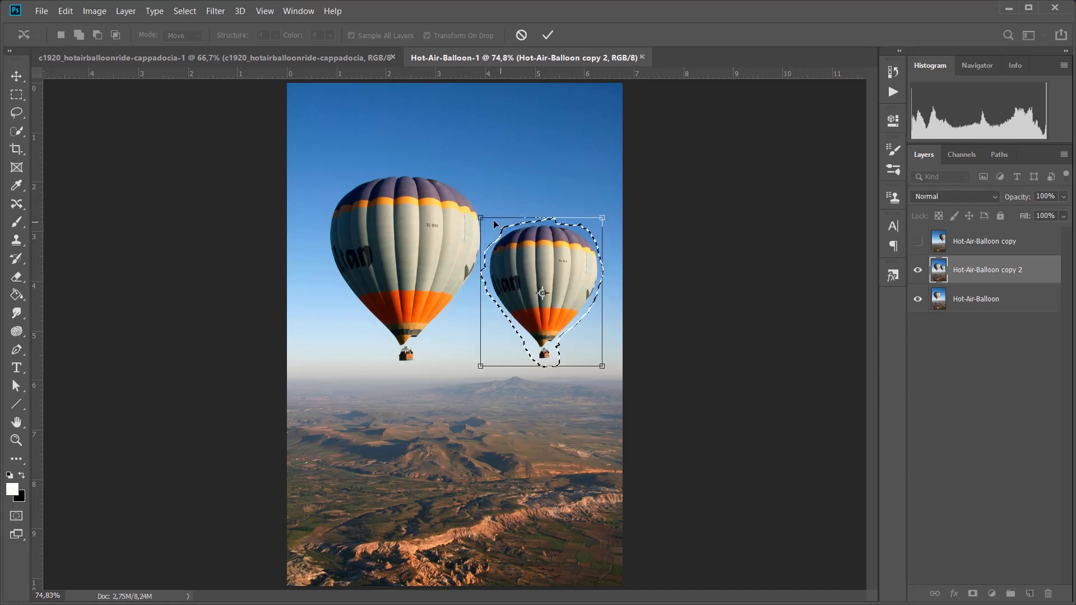
{"action": "left_click_drag", "start_coordinate": [489, 221], "coordinate": [498, 239]}
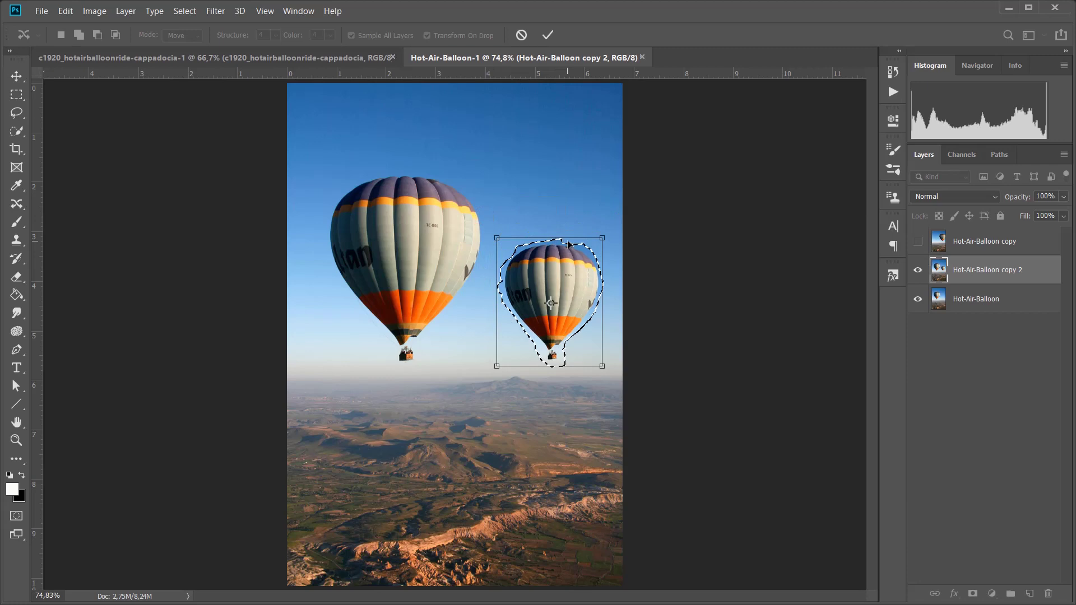
{"action": "left_click", "coordinate": [548, 36]}
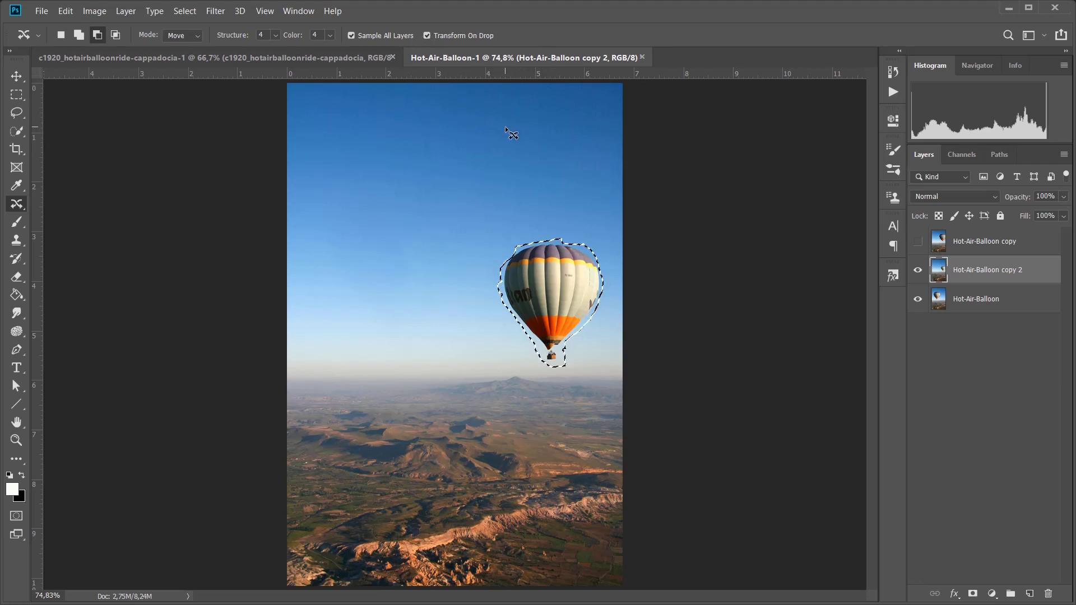
- Compare the smaller moved balloon with the original by toggling the Hot-Air-Balloon copy 2 layer, and clear the selection
{"action": "left_click", "coordinate": [578, 30]}
{"action": "left_click", "coordinate": [433, 279]}
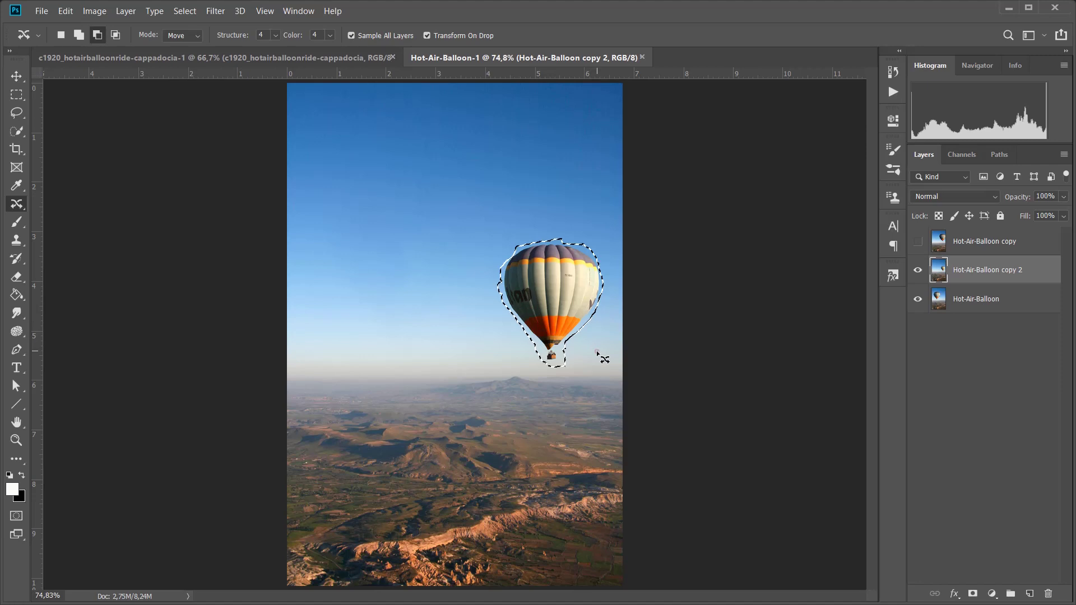
{"action": "left_click", "coordinate": [919, 270]}
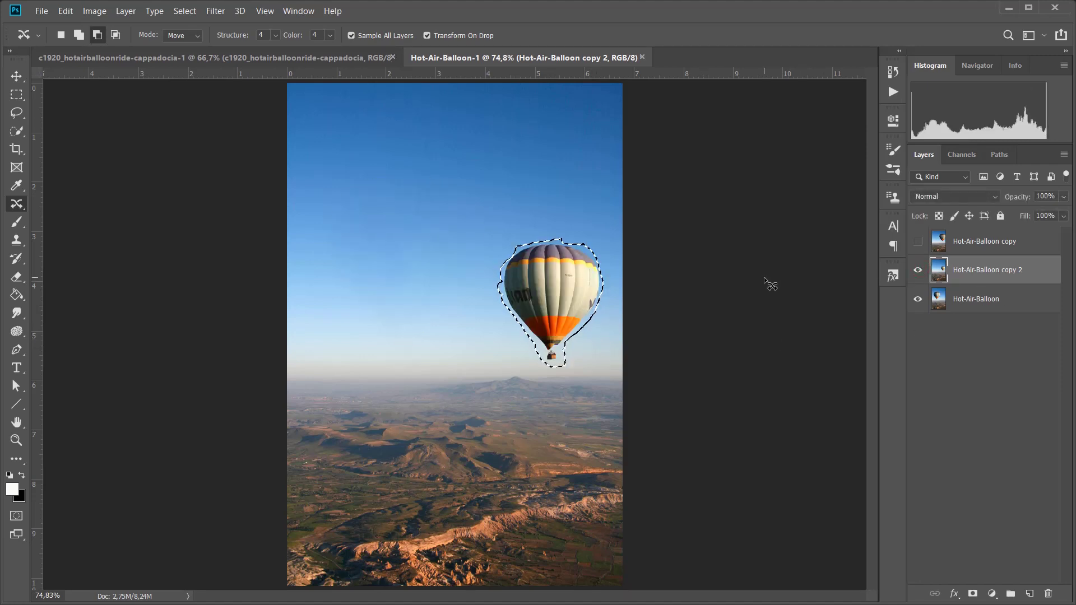
{"action": "key", "text": "ctrl+d"}
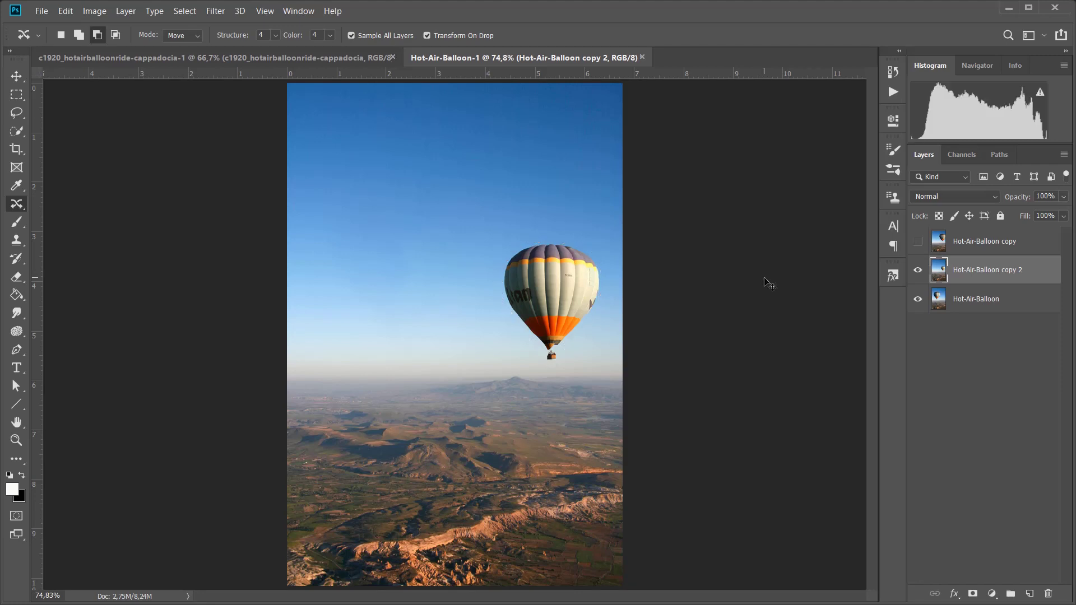
- Hide the Hot-Air-Balloon copy 2 layer and duplicate the original Hot-Air-Balloon layer again
{"action": "left_click", "coordinate": [919, 271]}
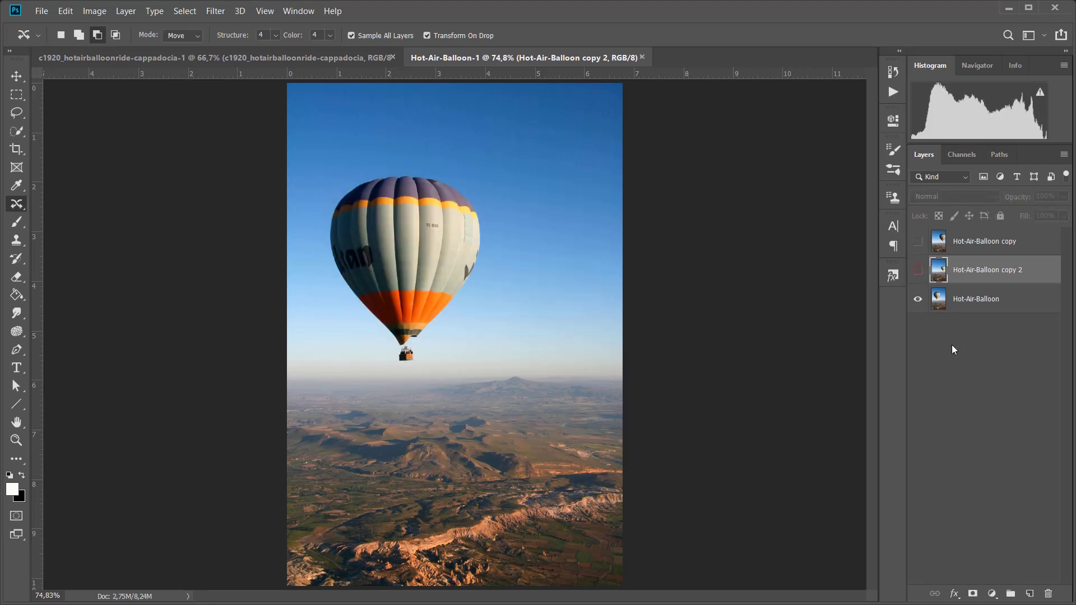
{"action": "left_click", "coordinate": [995, 303]}
{"action": "left_click_drag", "start_coordinate": [1042, 311], "coordinate": [1029, 593]}
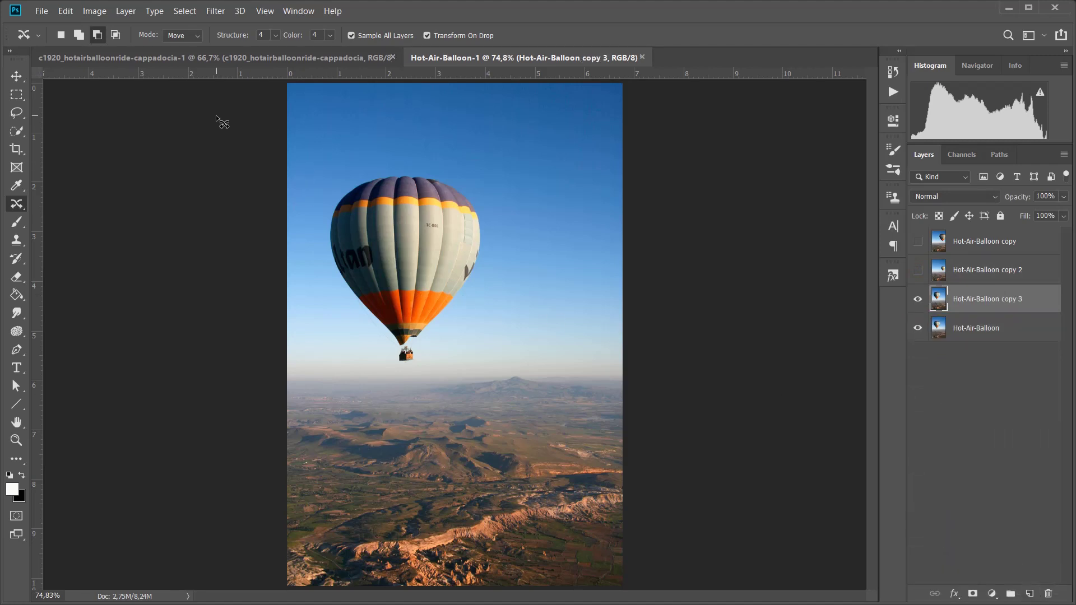
- Outline the whole balloon on a new empty layer above Hot-Air-Balloon copy 3, with Sample All Layers turned off
{"action": "left_click", "coordinate": [352, 36]}
{"action": "left_click", "coordinate": [1031, 594]}
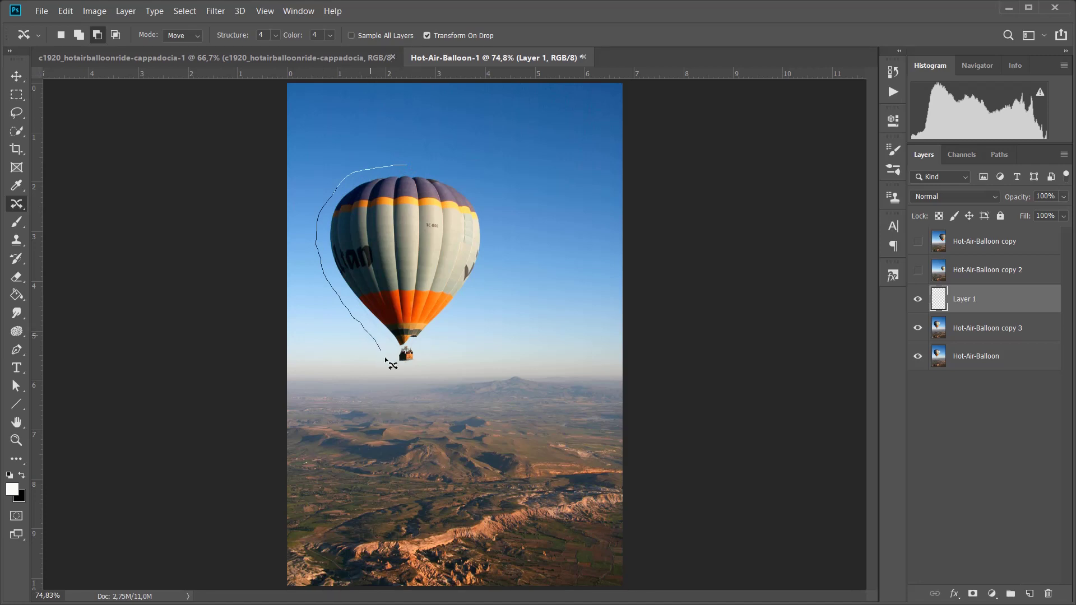
{"action": "left_click_drag", "start_coordinate": [427, 363], "coordinate": [482, 299]}
{"action": "left_click_drag", "start_coordinate": [406, 169], "coordinate": [404, 166]}
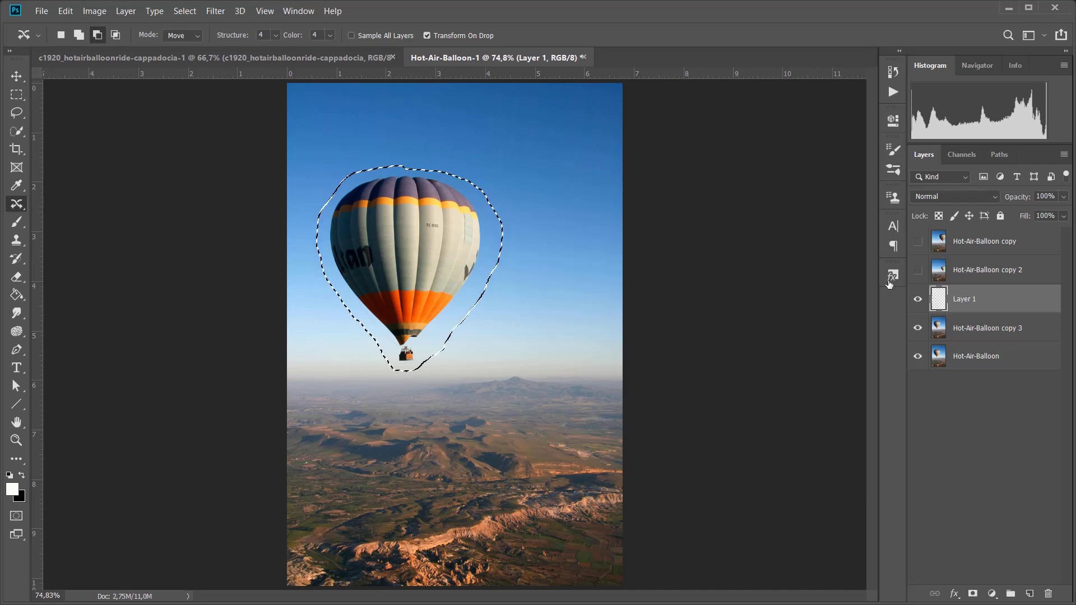
- Try to move the selected balloon on the empty Layer 1, and turn on Sample All Layers
{"action": "left_click", "coordinate": [432, 261]}
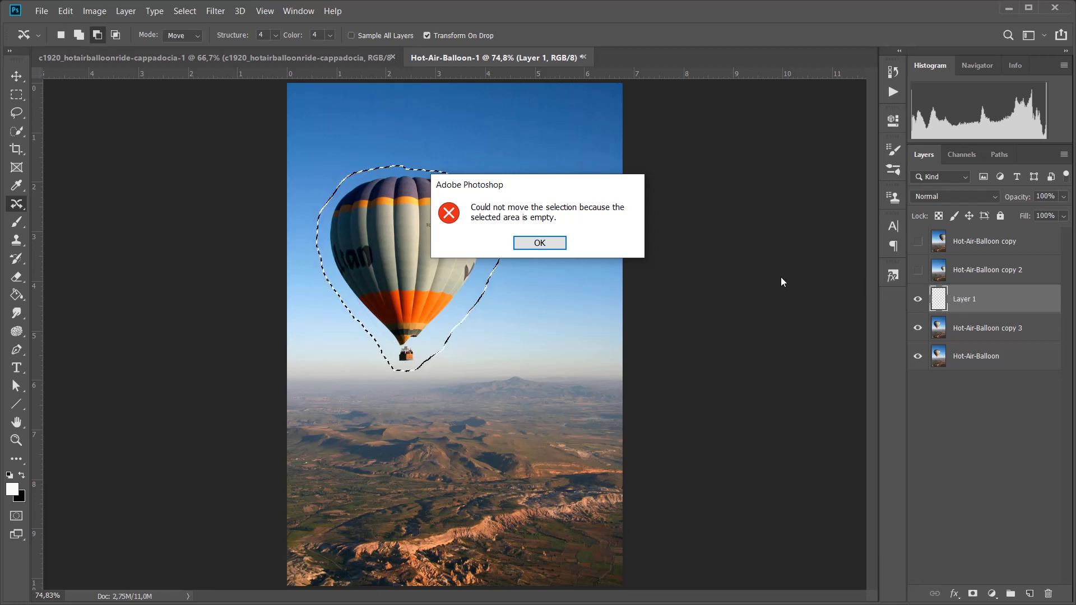
{"action": "left_click", "coordinate": [557, 244]}
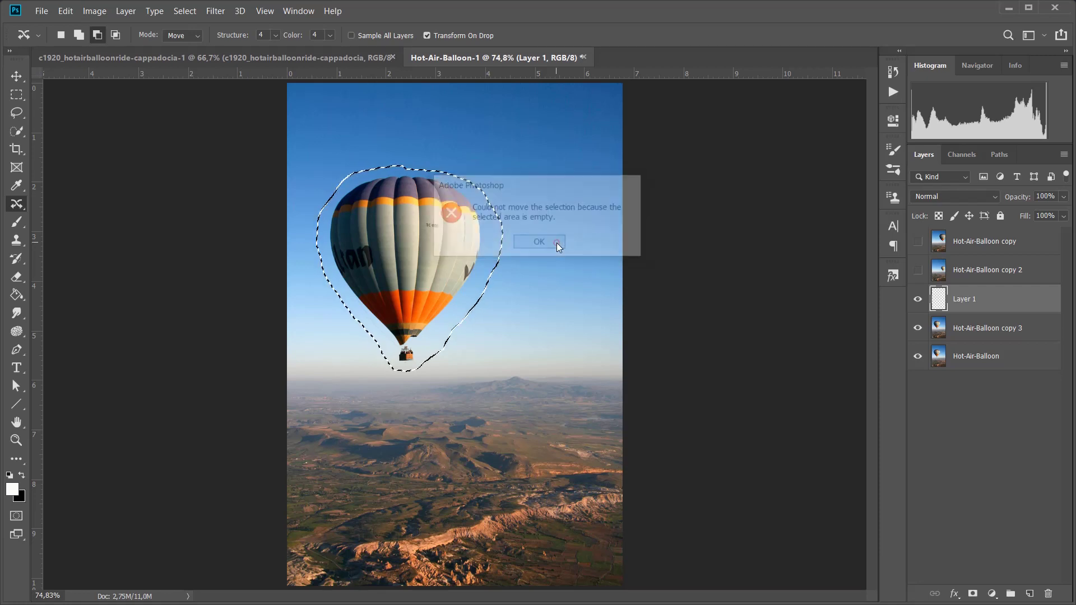
{"action": "left_click", "coordinate": [352, 36]}
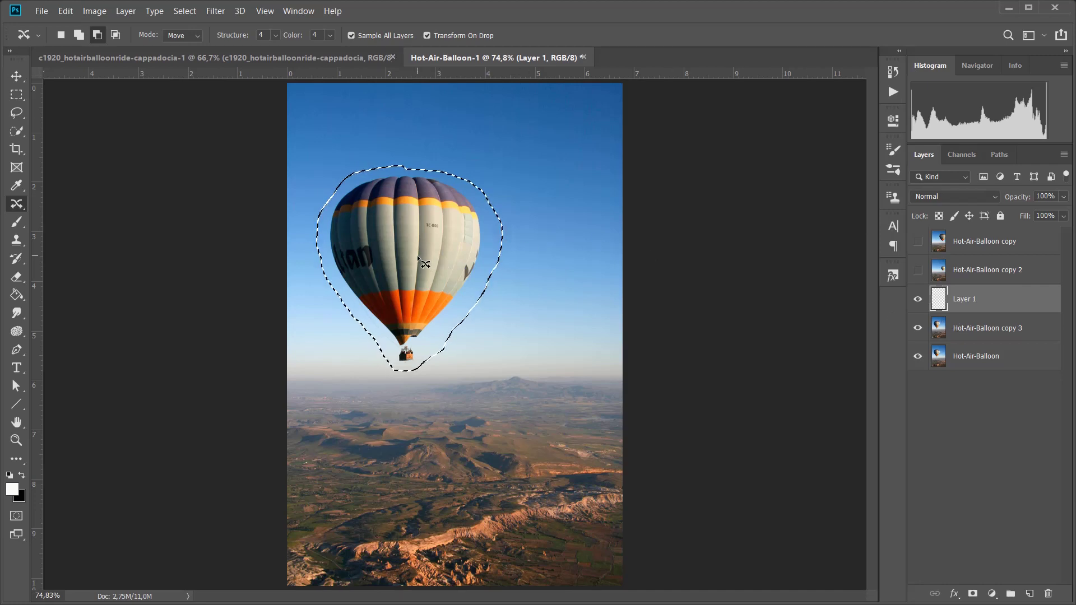
- Move the selected balloon to the sky's right side above the horizon, scale it down to about 63%, and apply the transform
{"action": "left_click_drag", "start_coordinate": [415, 253], "coordinate": [533, 256]}
{"action": "left_click_drag", "start_coordinate": [437, 168], "coordinate": [482, 216]}
{"action": "left_click_drag", "start_coordinate": [623, 217], "coordinate": [618, 230]}
{"action": "left_click_drag", "start_coordinate": [618, 371], "coordinate": [600, 353]}
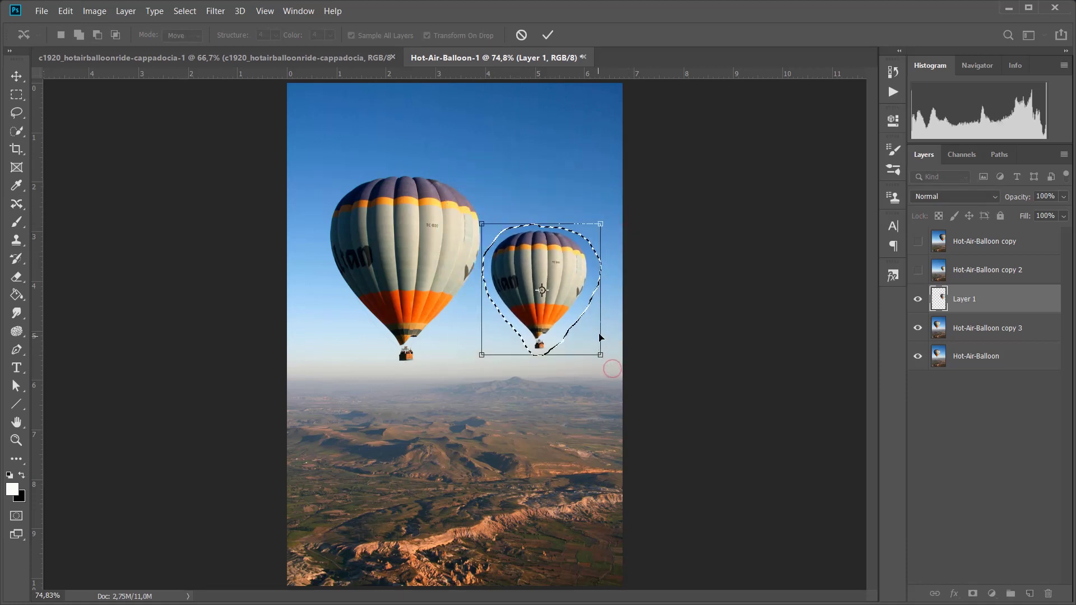
{"action": "left_click_drag", "start_coordinate": [481, 222], "coordinate": [483, 226]}
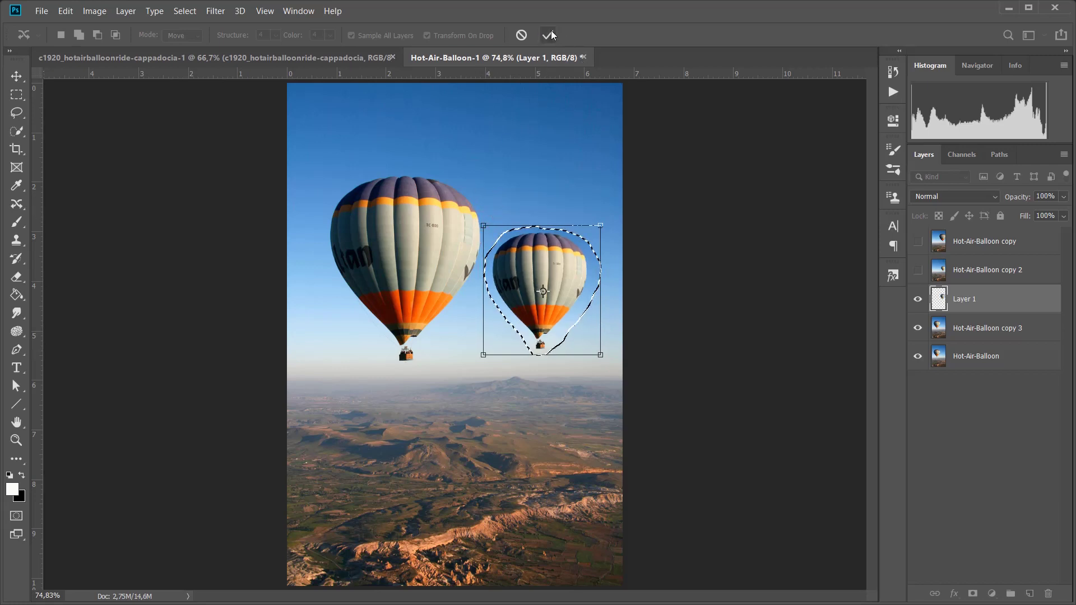
{"action": "left_click", "coordinate": [550, 35]}
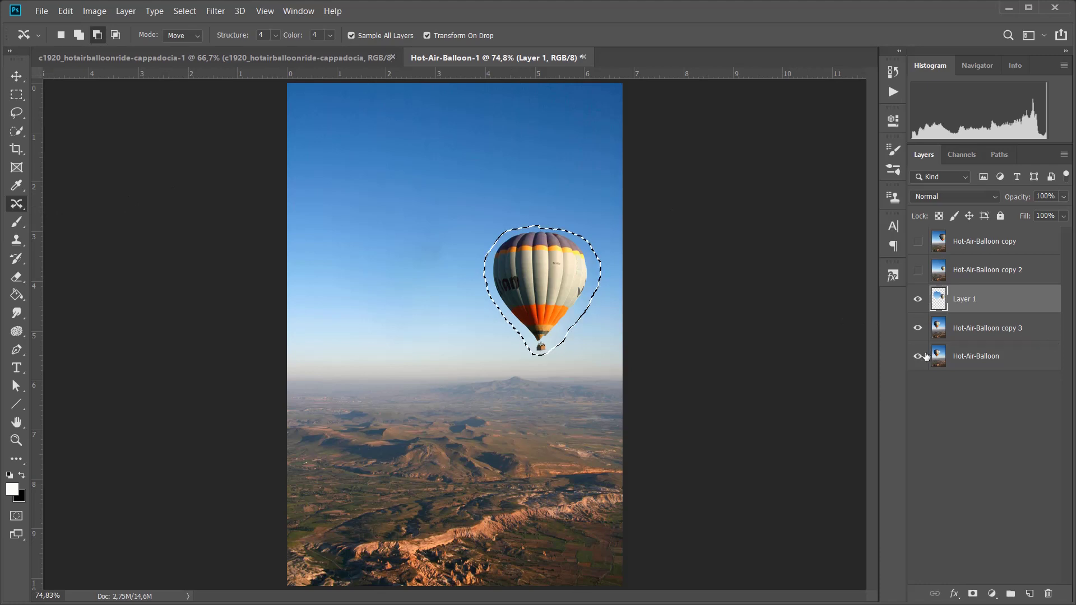
- Examine Layer 1's sky patch and moved balloon by toggling it and the two layers beneath it, and clear the selection
{"action": "left_click_drag", "start_coordinate": [926, 357], "coordinate": [919, 329]}
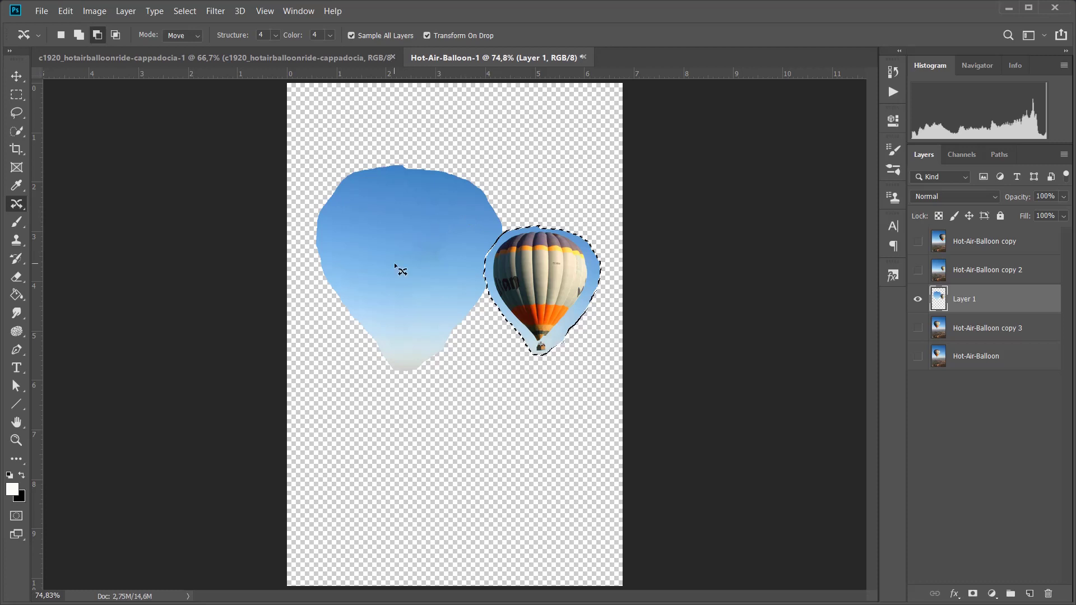
{"action": "left_click", "coordinate": [918, 328]}
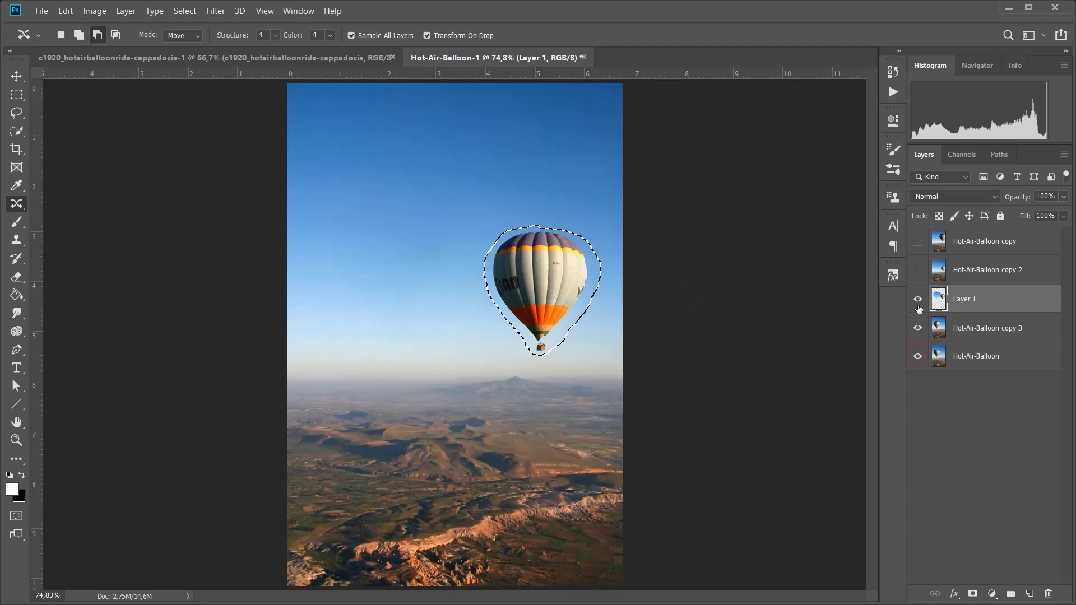
{"action": "left_click", "coordinate": [917, 299]}
{"action": "left_click", "coordinate": [918, 298]}
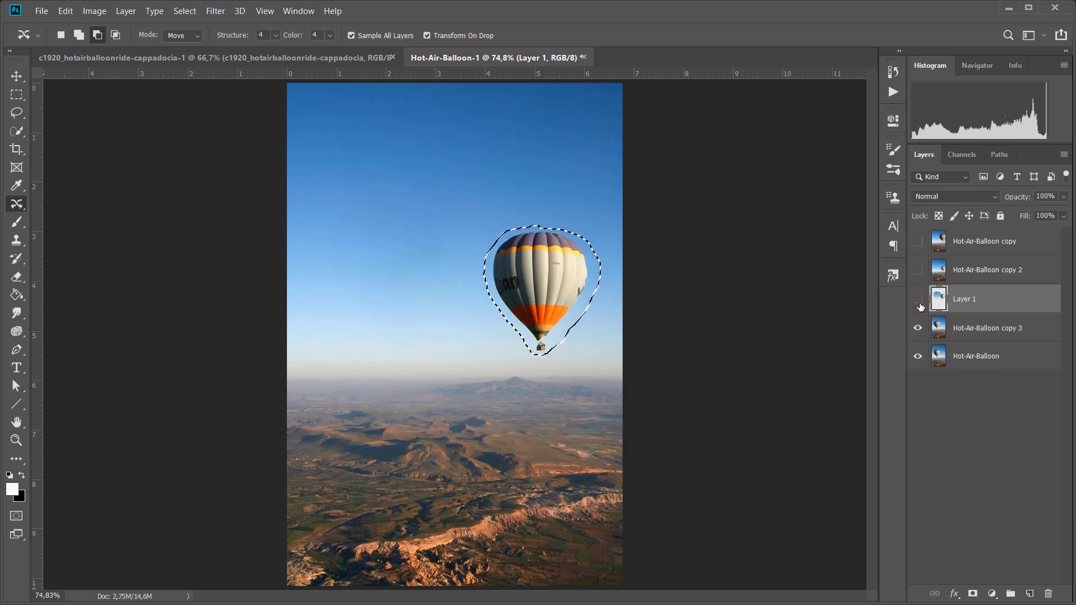
{"action": "left_click", "coordinate": [920, 303]}
{"action": "left_click", "coordinate": [919, 303]}
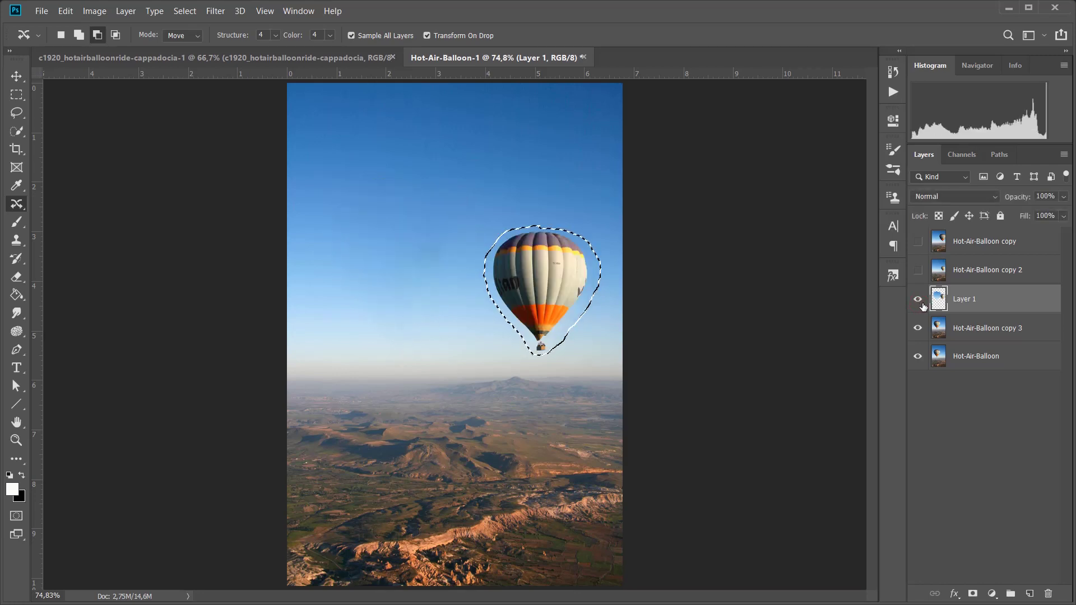
{"action": "left_click", "coordinate": [984, 300]}
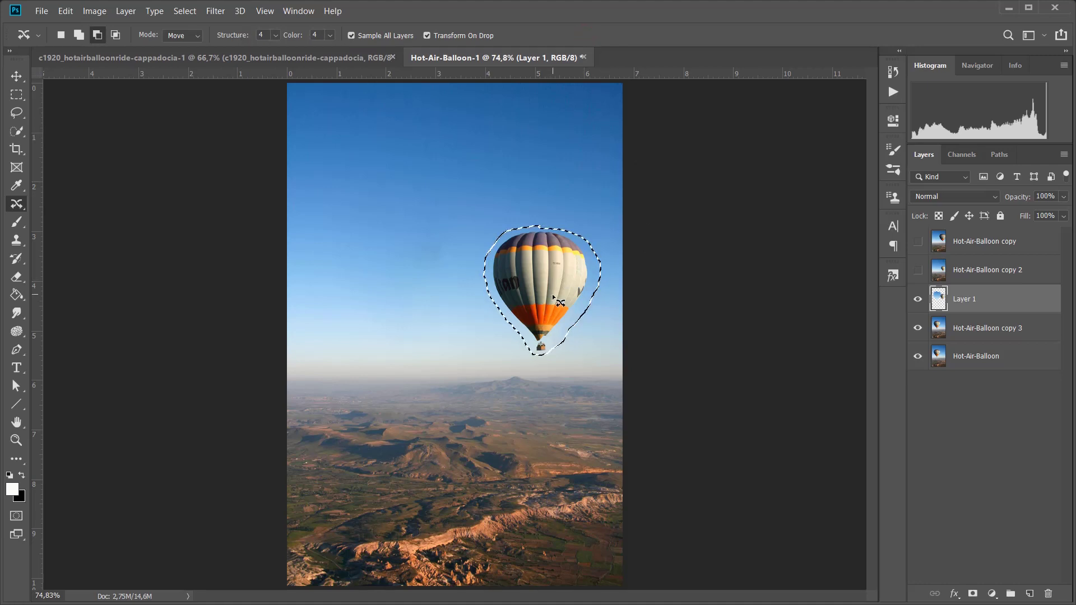
{"action": "key", "text": "ctrl+d"}
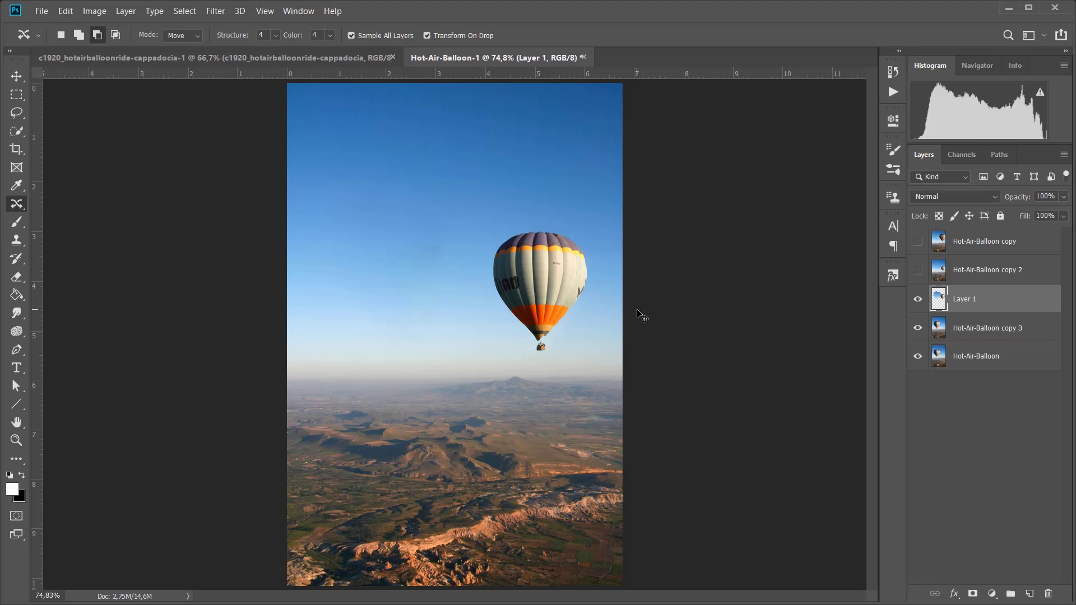
- Hide Layer 1 and outline the whole original balloon on a new empty layer directly above Hot-Air-Balloon copy 3
{"action": "left_click", "coordinate": [919, 300]}
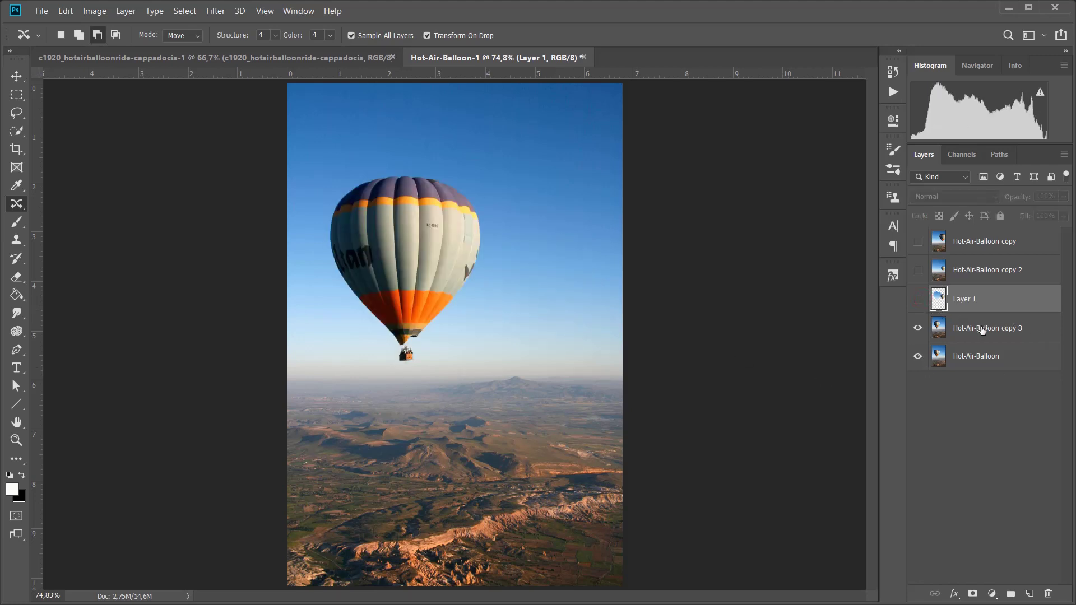
{"action": "left_click", "coordinate": [982, 330]}
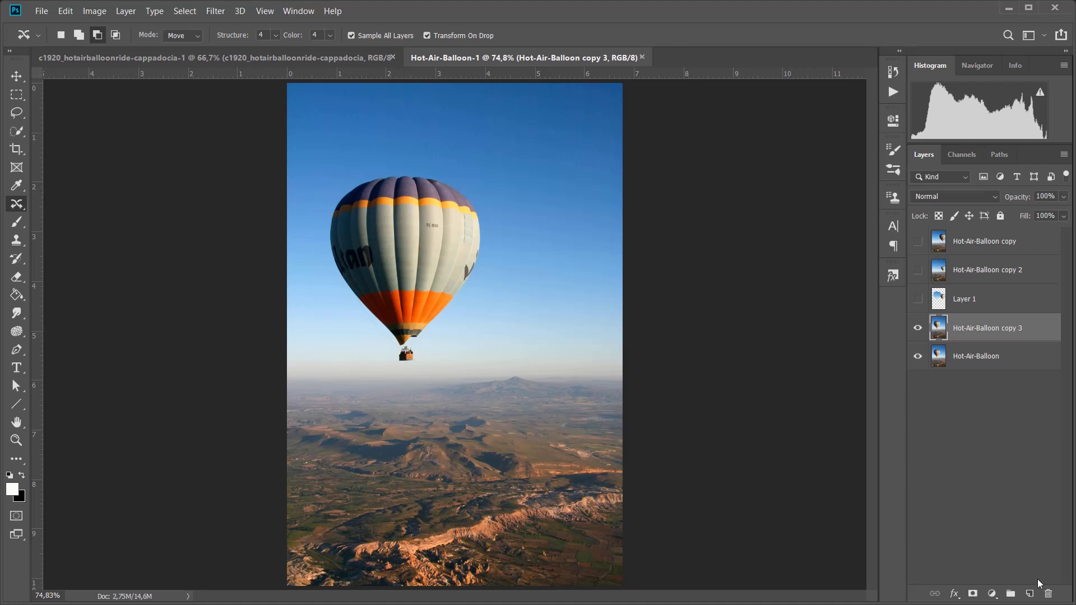
{"action": "left_click", "coordinate": [1030, 593]}
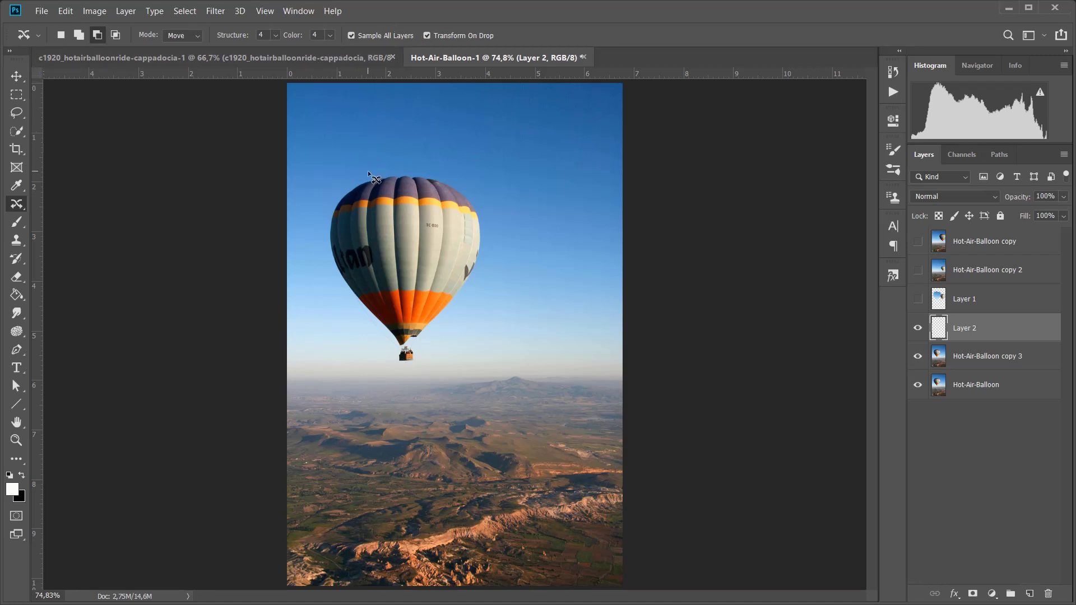
{"action": "mouse_move", "coordinate": [368, 171]}
{"action": "left_mouse_down"}
{"action": "mouse_move", "coordinate": [347, 178]}
{"action": "mouse_move", "coordinate": [319, 221]}
{"action": "left_mouse_up"}
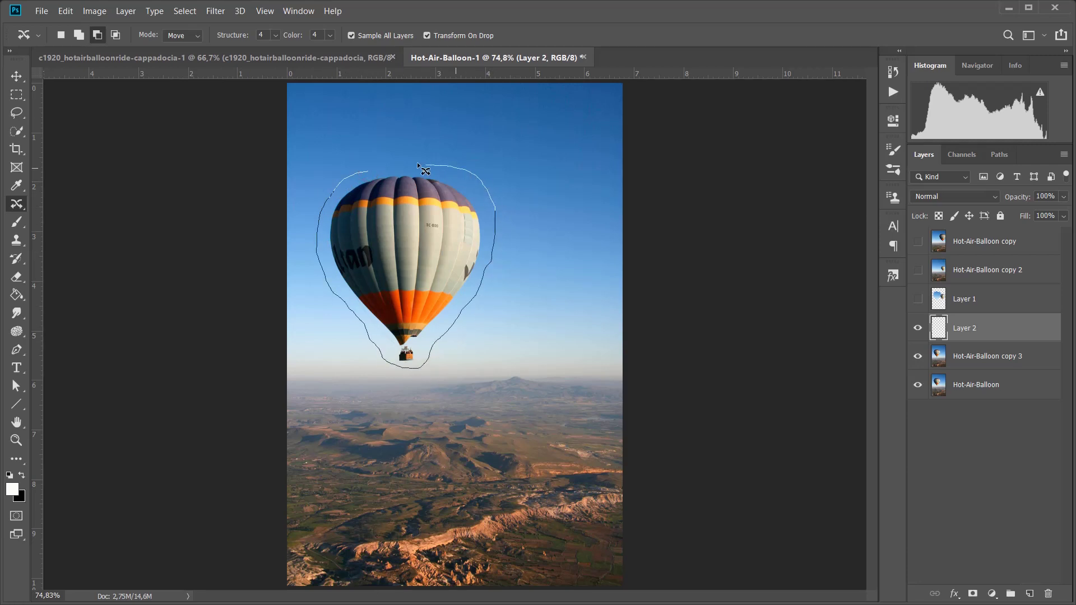
{"action": "left_click_drag", "start_coordinate": [372, 168], "coordinate": [368, 171]}
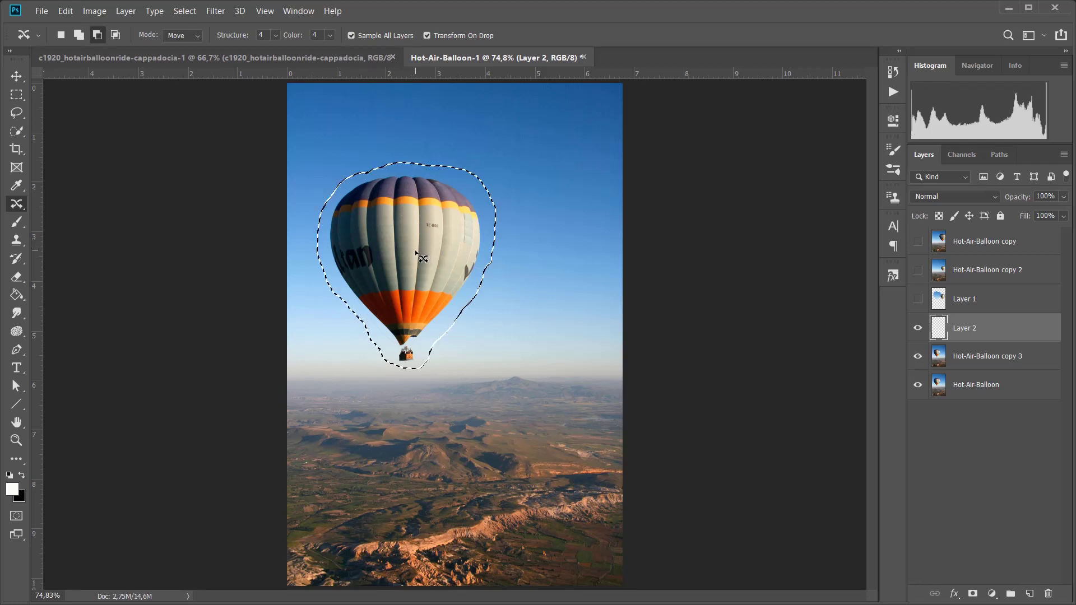
- Move the outlined balloon to the sky's right side just above the horizon on Layer 2, scaling it down to about two thirds
{"action": "left_click_drag", "start_coordinate": [413, 257], "coordinate": [539, 261]}
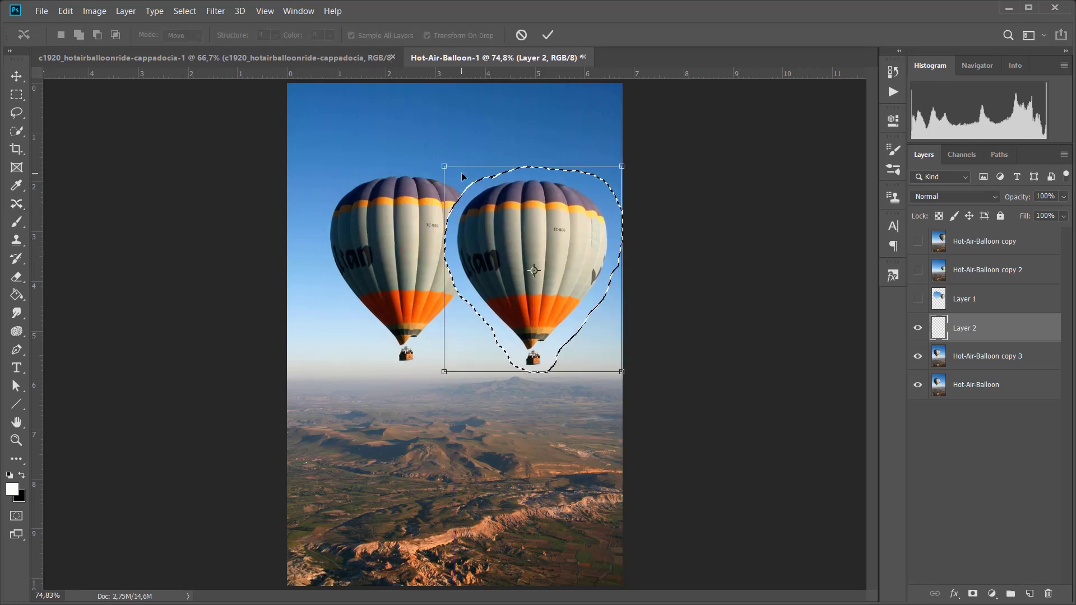
{"action": "left_click_drag", "start_coordinate": [440, 165], "coordinate": [490, 218]}
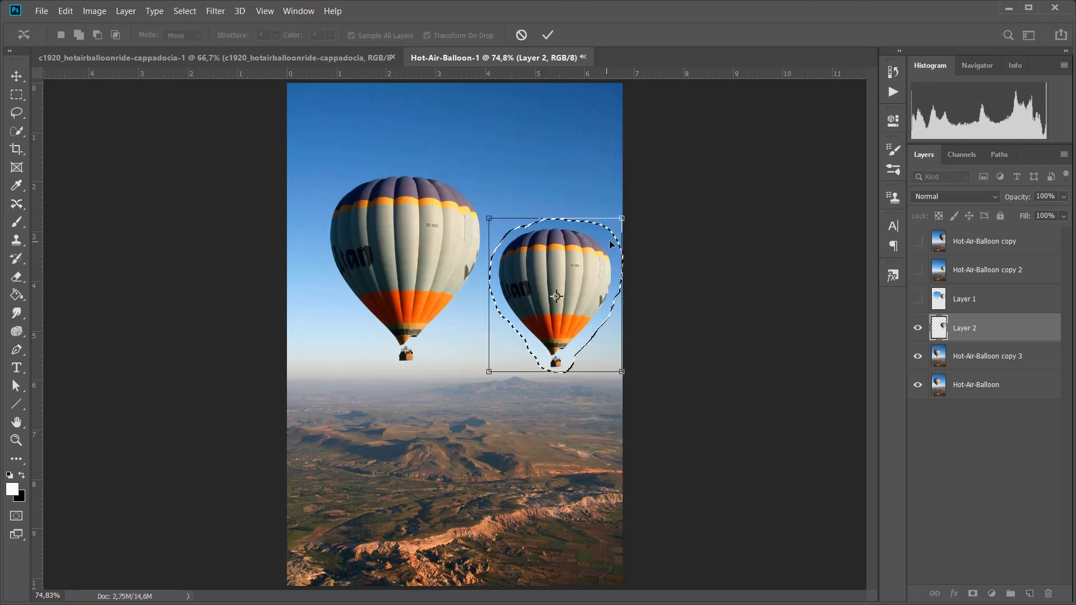
{"action": "left_click_drag", "start_coordinate": [624, 220], "coordinate": [615, 228]}
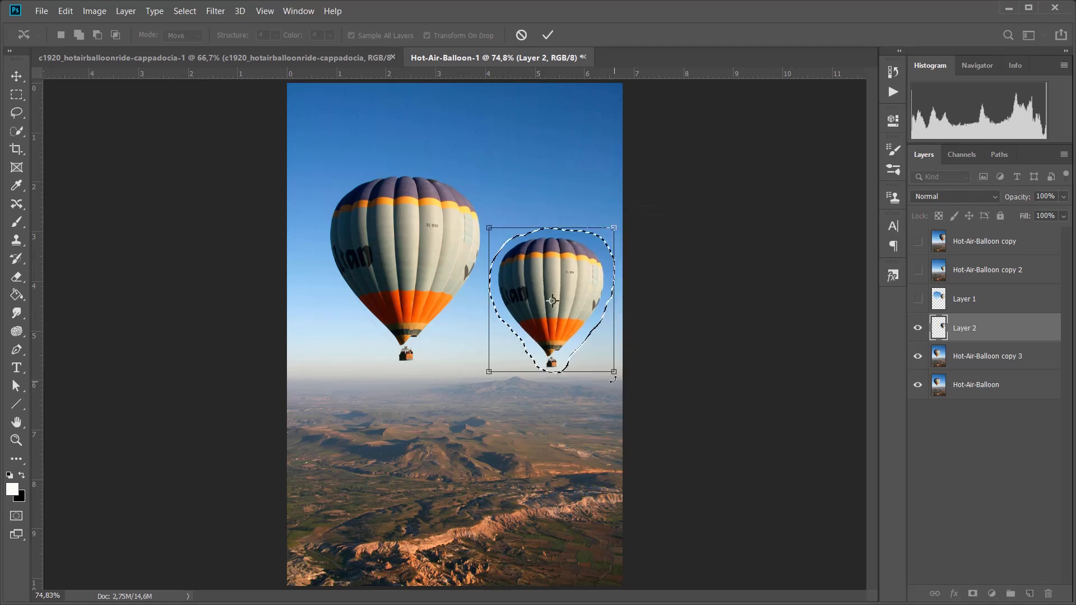
{"action": "left_click_drag", "start_coordinate": [622, 375], "coordinate": [609, 366]}
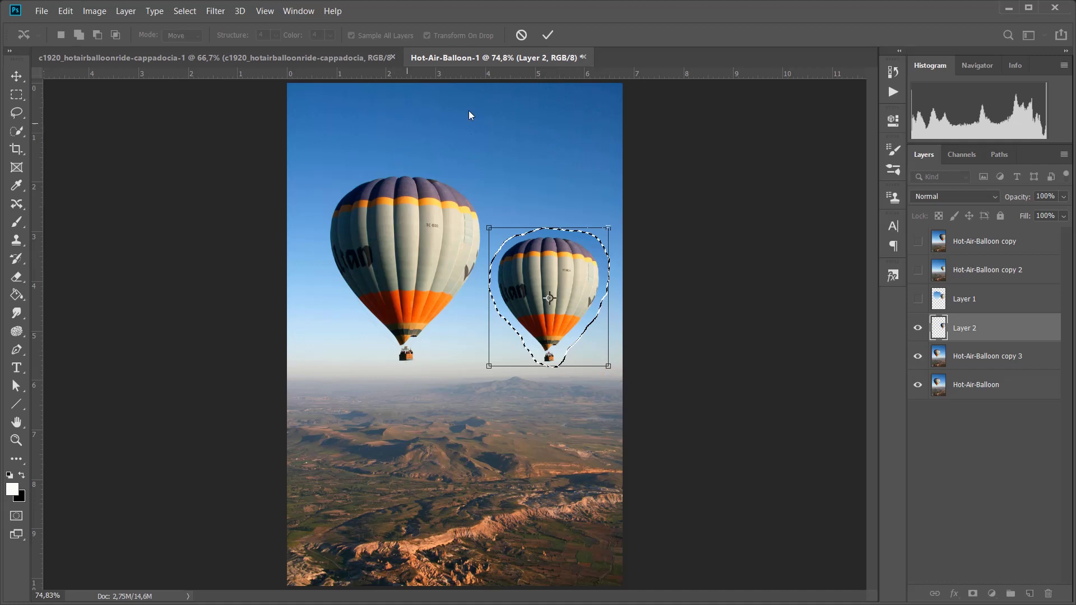
{"action": "left_click", "coordinate": [548, 35]}
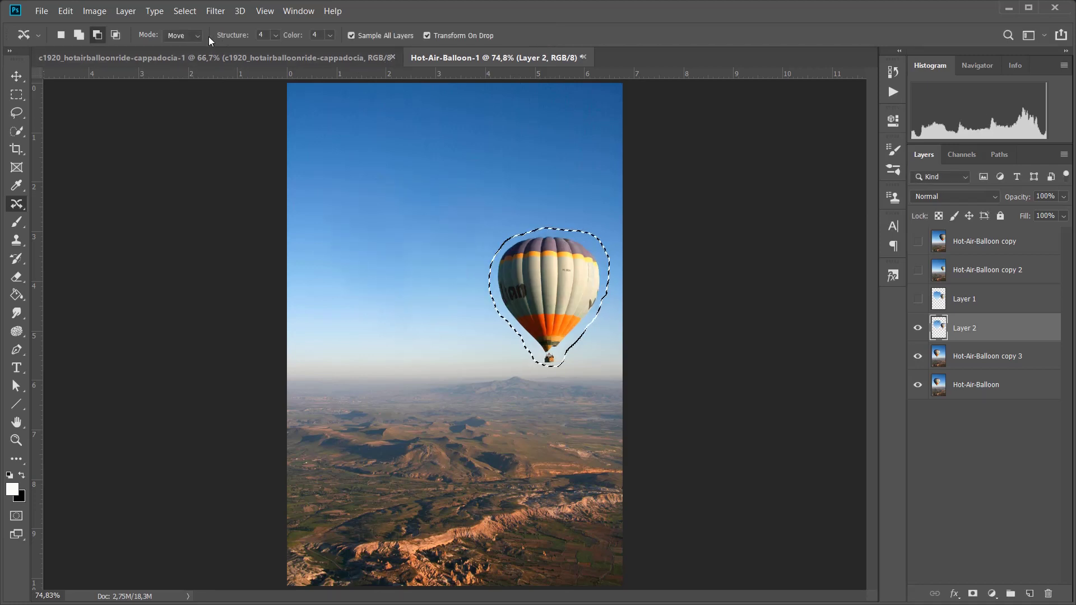
- Compare how the moved balloon blends into the sky with Color at 10 and 0, and set Color to 5
{"action": "left_click", "coordinate": [276, 36]}
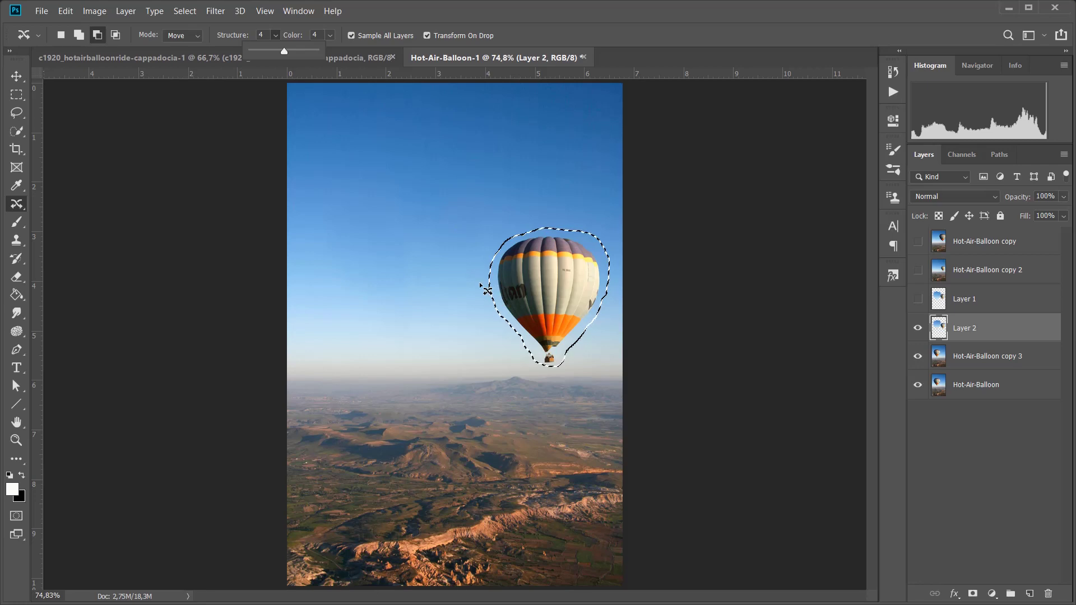
{"action": "key", "text": "ctrl+plus"}
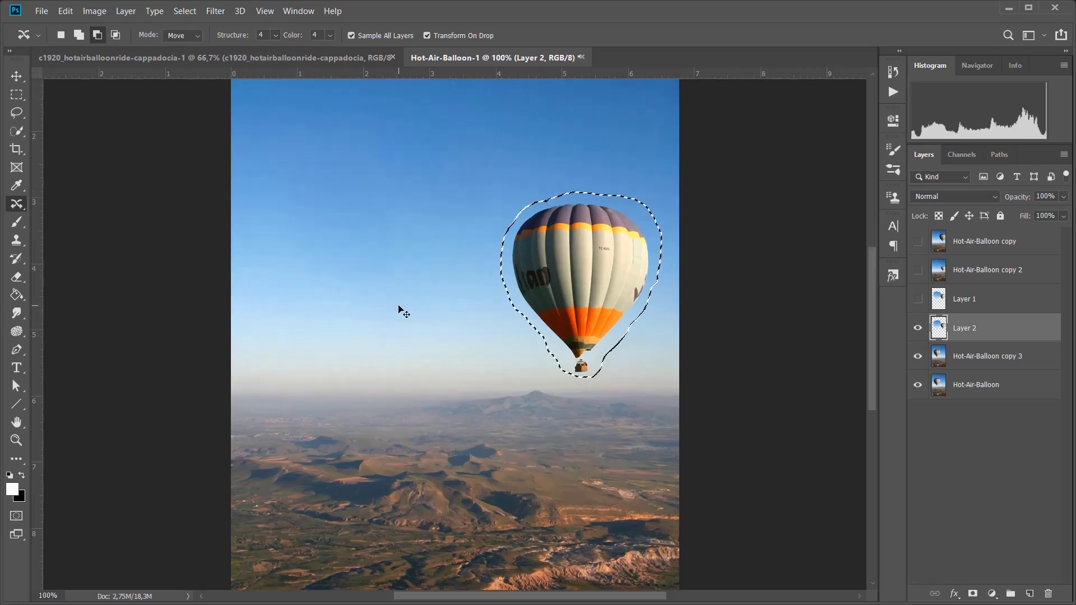
{"action": "key", "text": "ctrl+plus"}
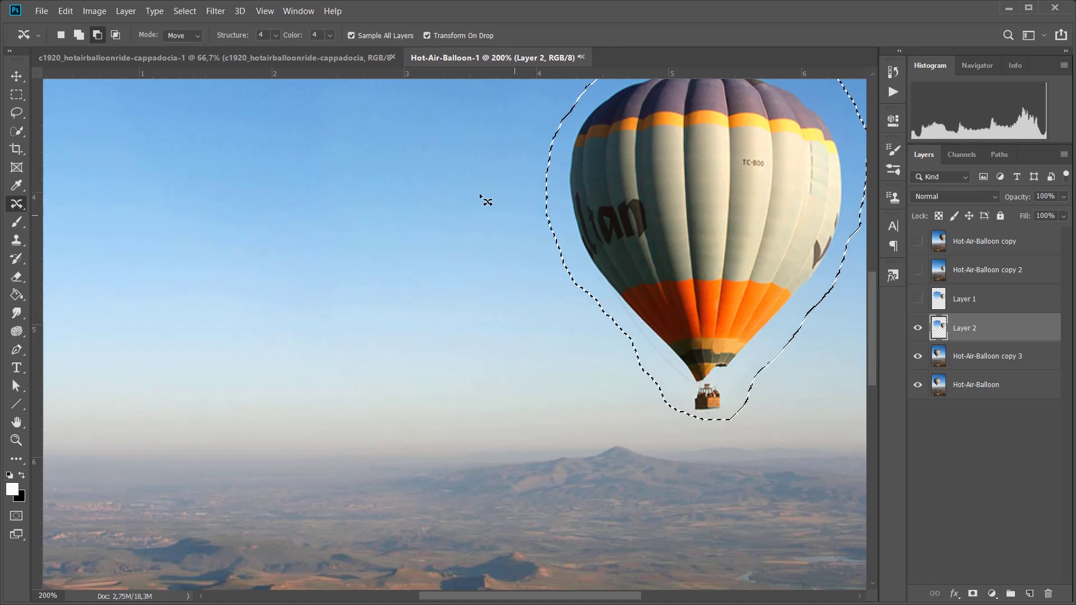
{"action": "left_click", "coordinate": [330, 35]}
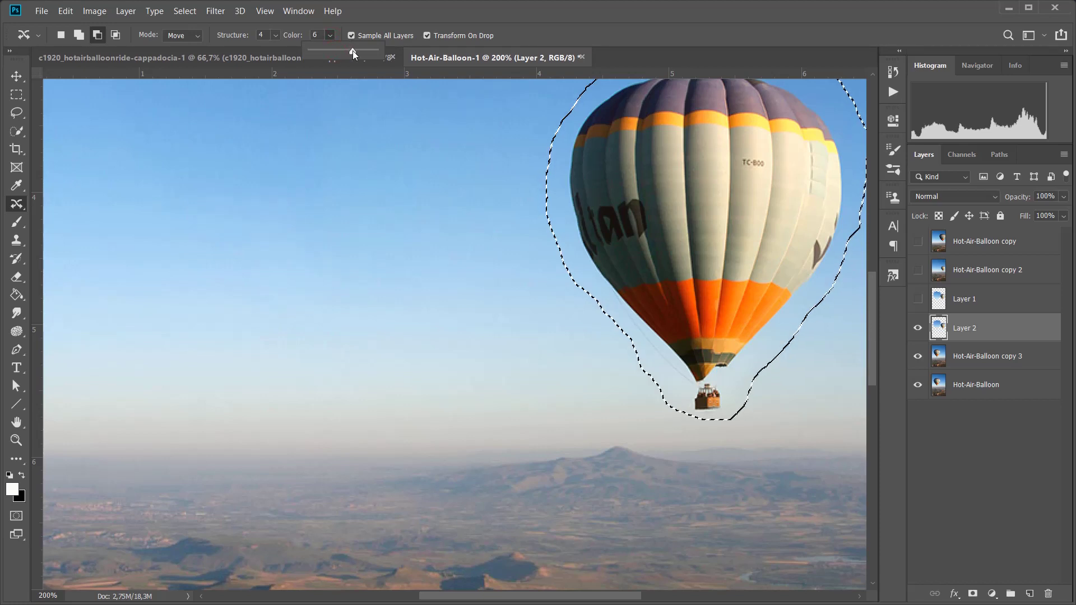
{"action": "left_click_drag", "start_coordinate": [352, 50], "coordinate": [394, 56]}
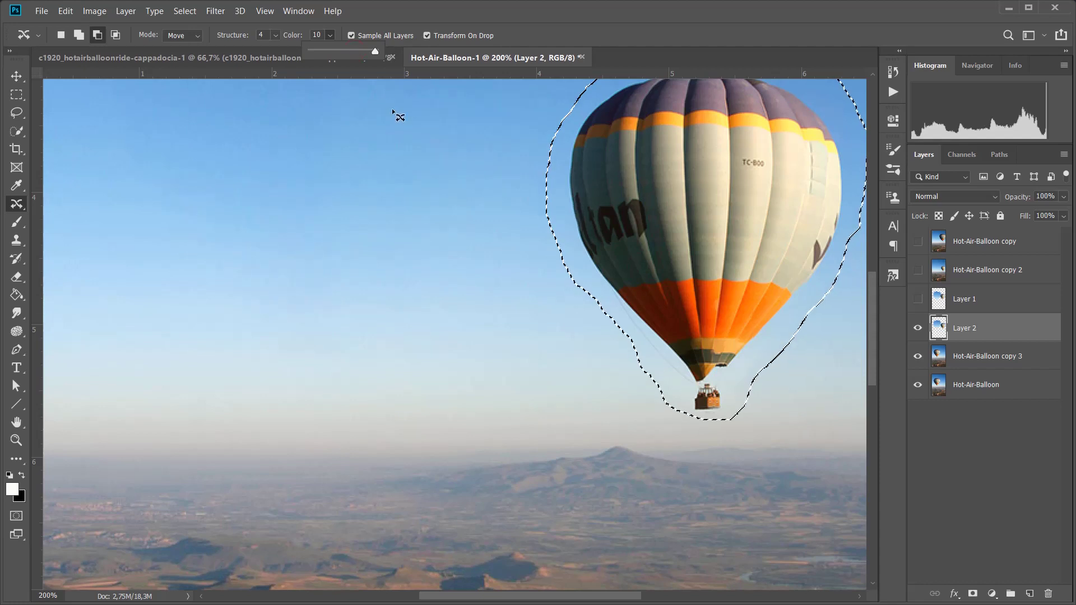
{"action": "left_click_drag", "start_coordinate": [375, 51], "coordinate": [313, 51]}
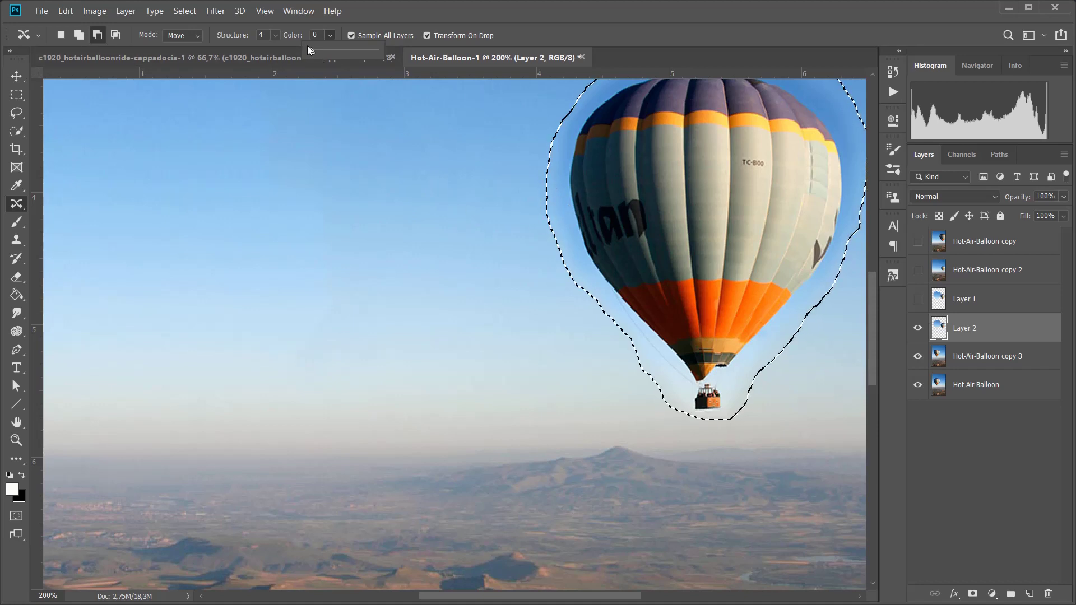
{"action": "left_click_drag", "start_coordinate": [312, 50], "coordinate": [375, 51]}
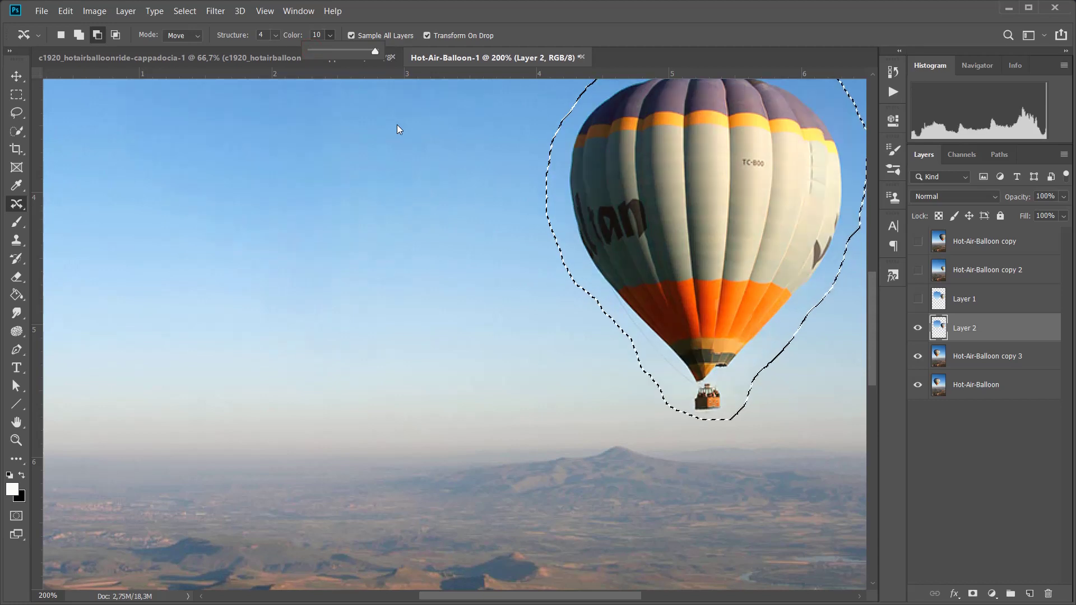
{"action": "left_click_drag", "start_coordinate": [373, 53], "coordinate": [355, 50]}
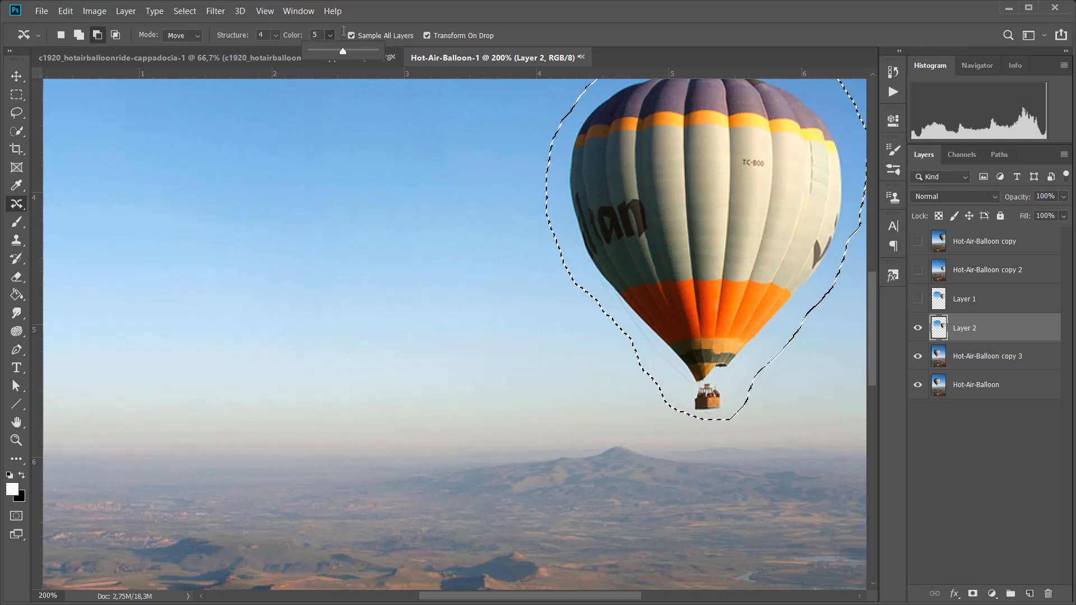
{"action": "left_click", "coordinate": [386, 10]}
{"action": "left_click", "coordinate": [330, 35]}
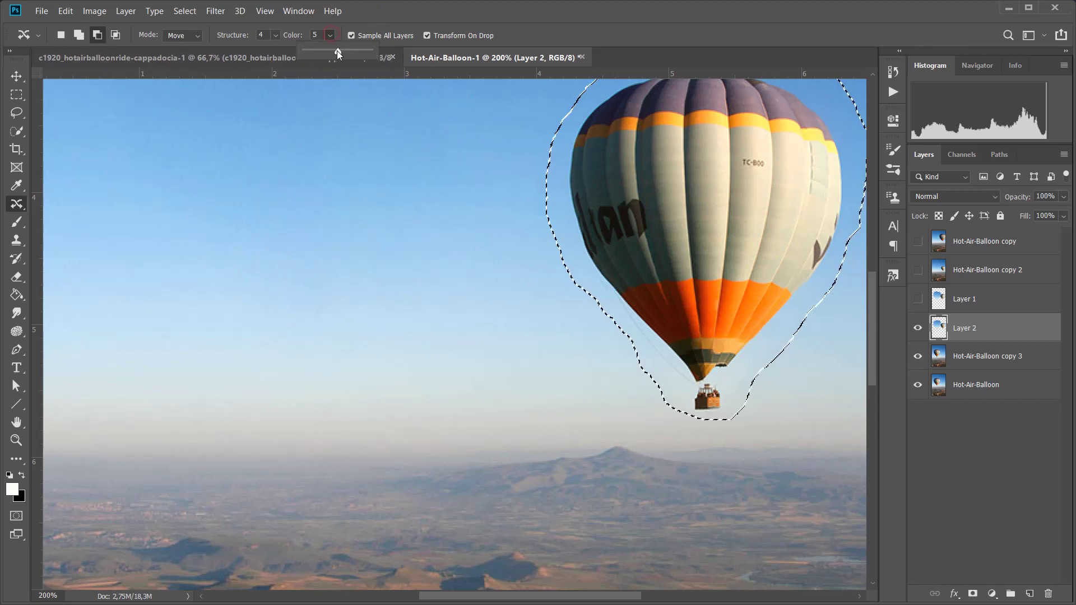
{"action": "left_click_drag", "start_coordinate": [336, 51], "coordinate": [399, 54]}
{"action": "left_click", "coordinate": [342, 22]}
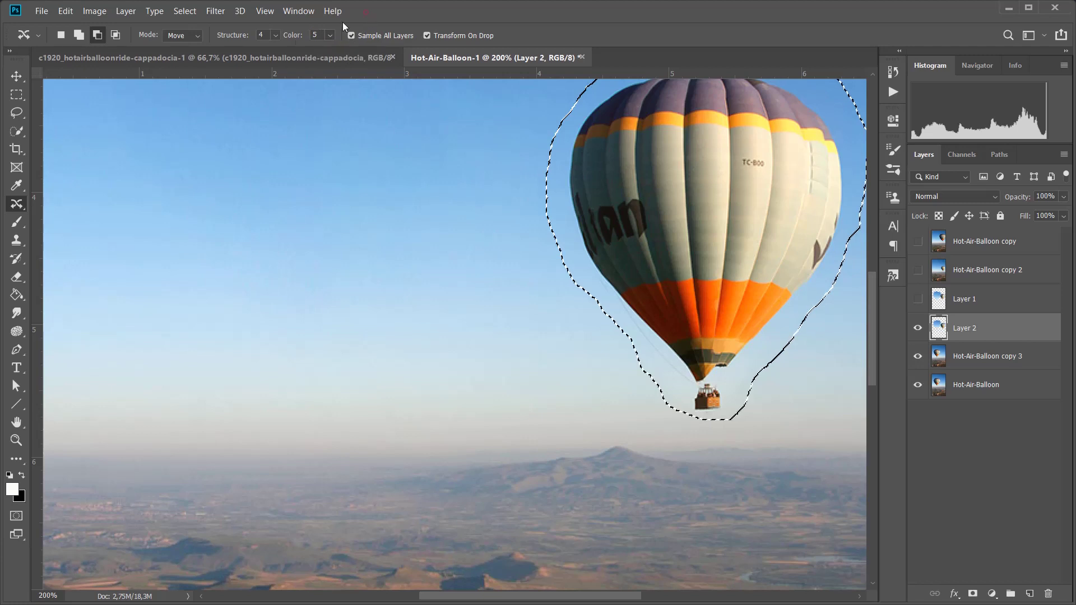
- Try out the Structure adjustment on the moved balloon, settle on 4, and clear the selection
{"action": "left_click", "coordinate": [276, 35]}
{"action": "left_click_drag", "start_coordinate": [284, 53], "coordinate": [296, 52]}
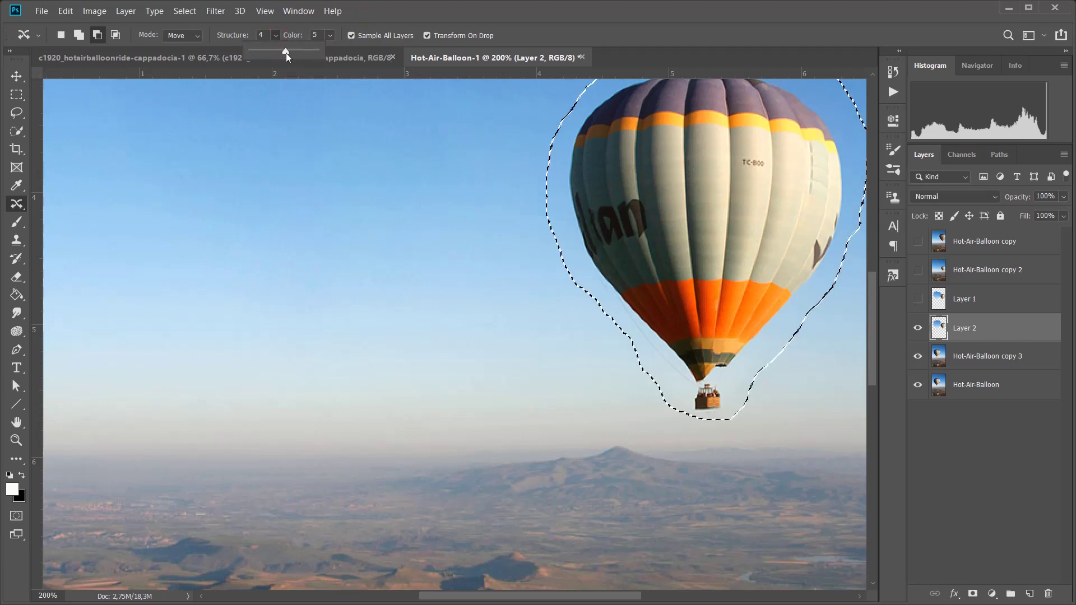
{"action": "left_click", "coordinate": [475, 13]}
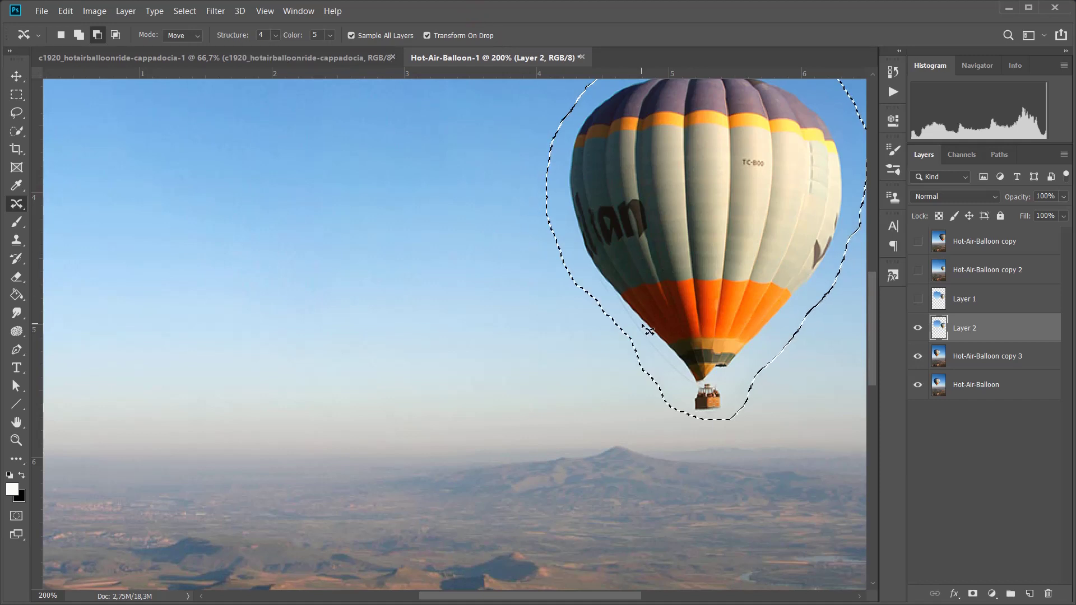
{"action": "key", "text": "ctrl+d"}
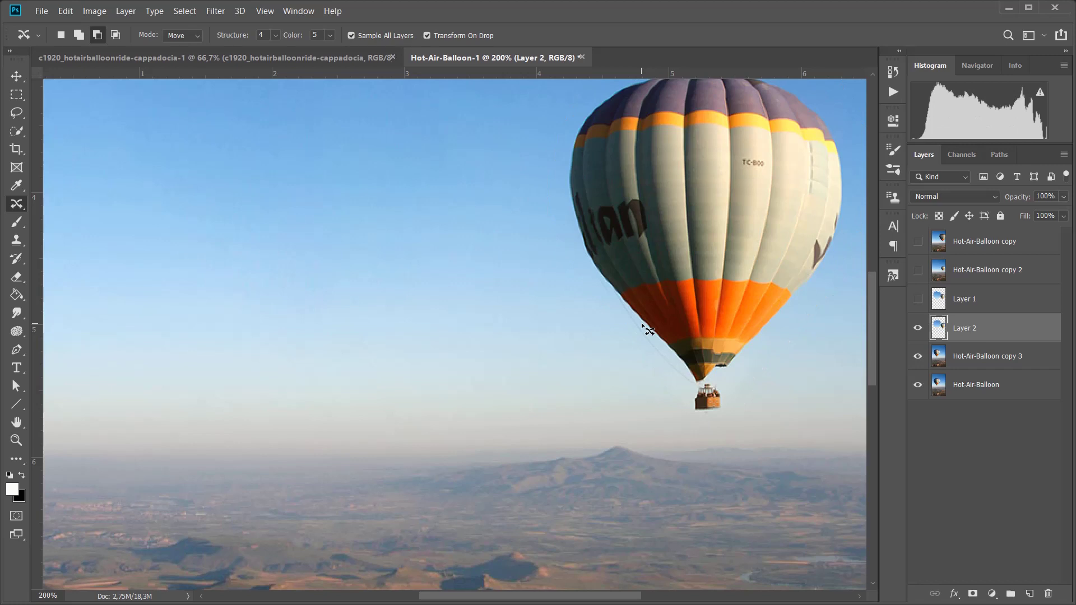
- Hide Layer 2 and add a new empty layer directly above Hot-Air-Balloon copy 3
{"action": "mouse_move", "coordinate": [872, 349]}
{"action": "left_mouse_down"}
{"action": "mouse_move", "coordinate": [872, 322]}
{"action": "mouse_move", "coordinate": [872, 335]}
{"action": "left_mouse_up"}
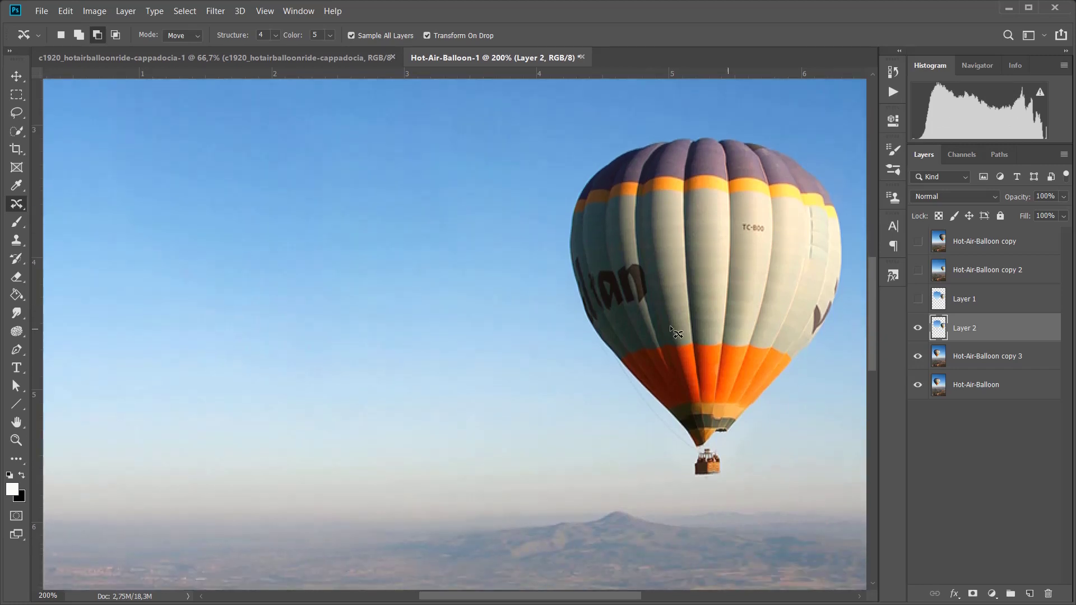
{"action": "key", "text": "ctrl+minus"}
{"action": "key", "text": "ctrl+minus"}
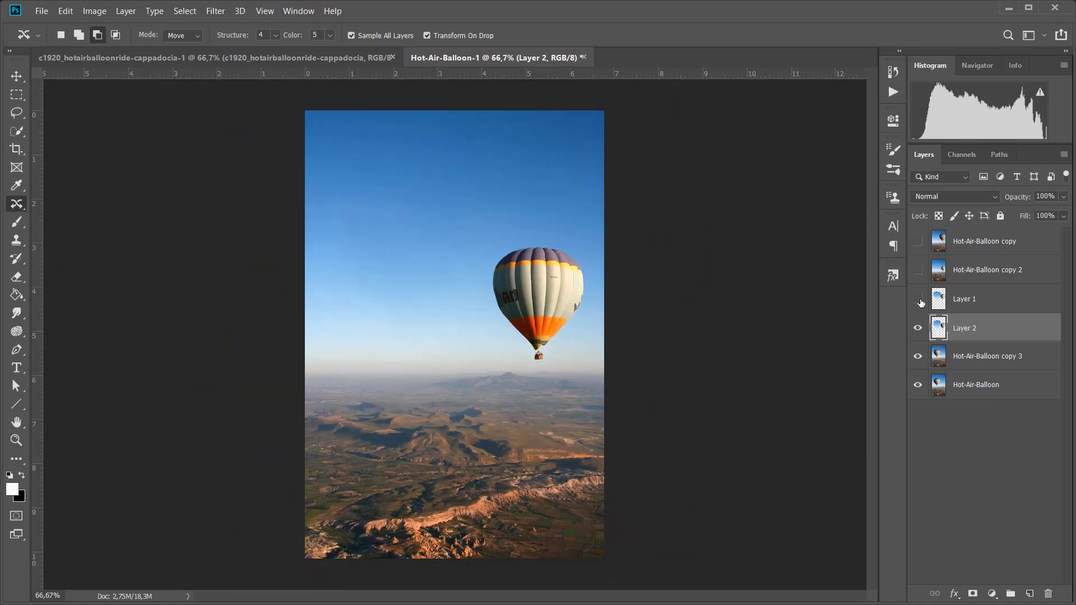
{"action": "left_click", "coordinate": [918, 328]}
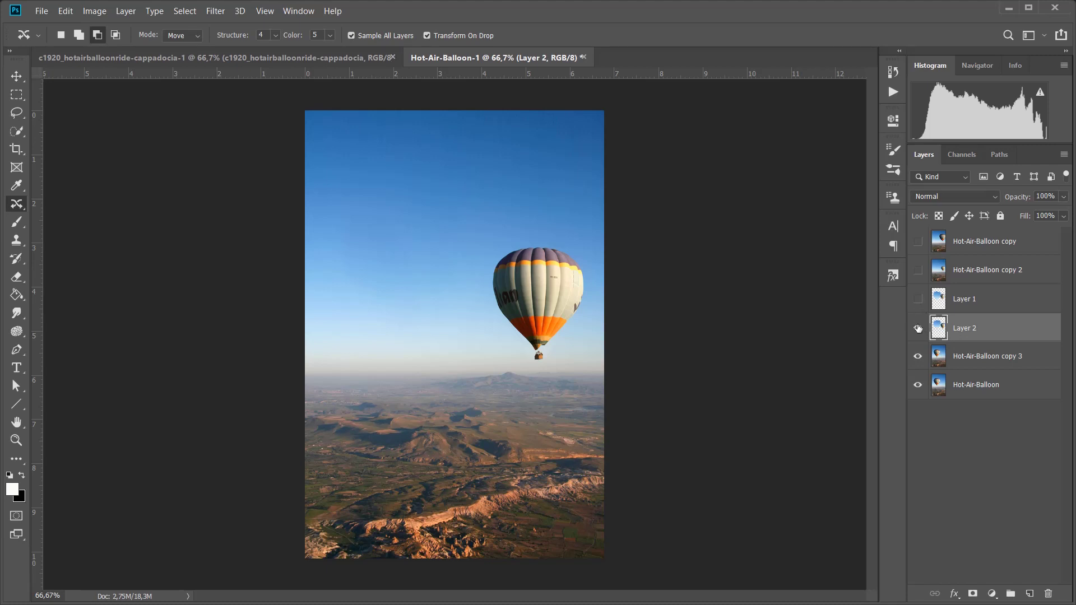
{"action": "left_click", "coordinate": [982, 359]}
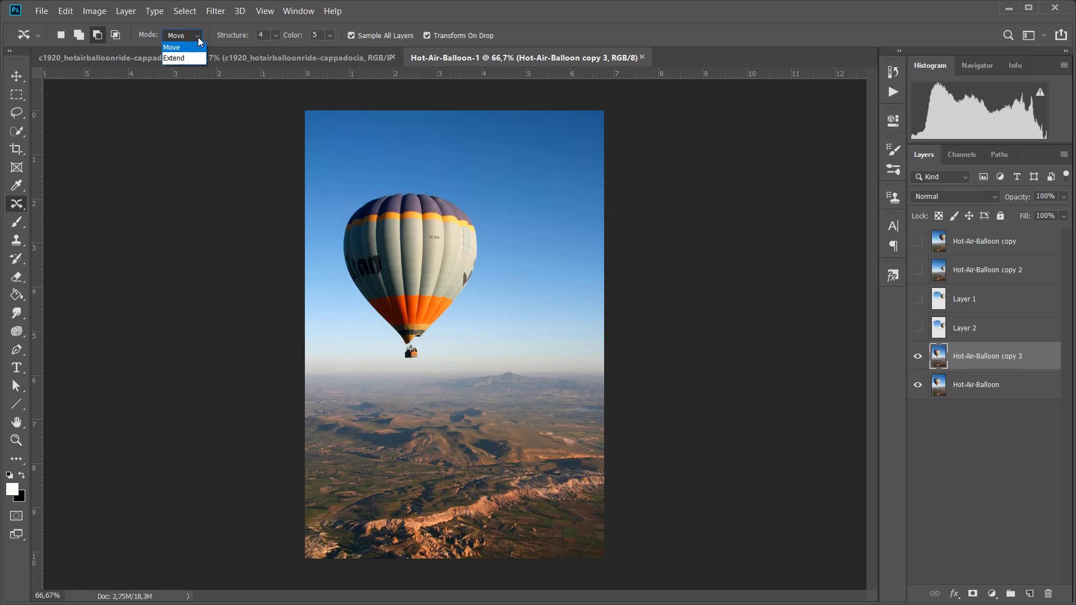
{"action": "left_click", "coordinate": [537, 17]}
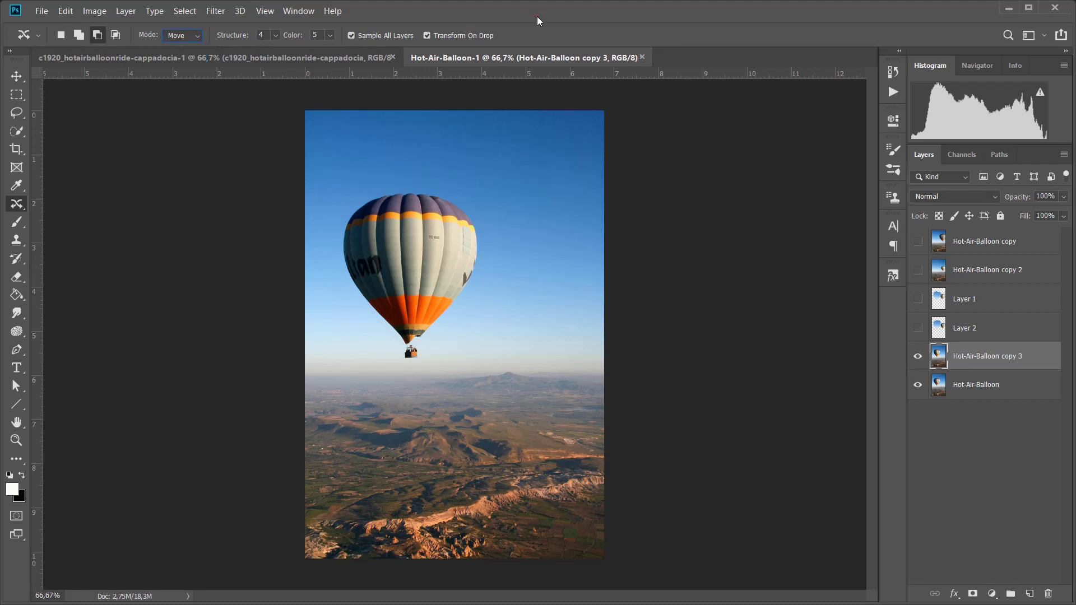
{"action": "left_click", "coordinate": [1030, 594]}
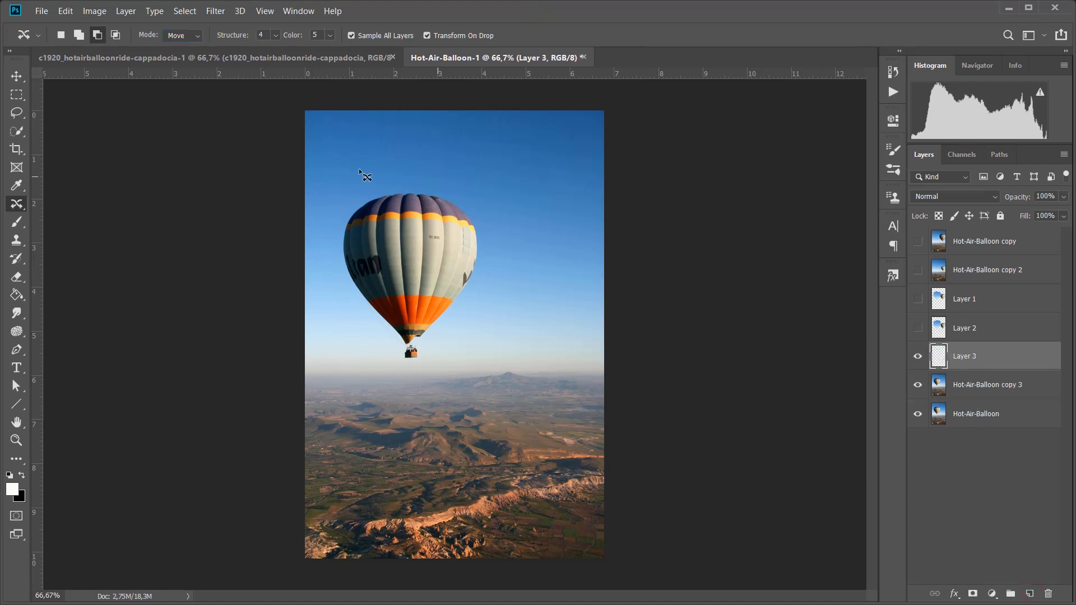
- Set the Content-Aware Move mode to Extend, outline the whole original balloon including its basket, and set the selection behaviour to New Selection
{"action": "left_click", "coordinate": [196, 36]}
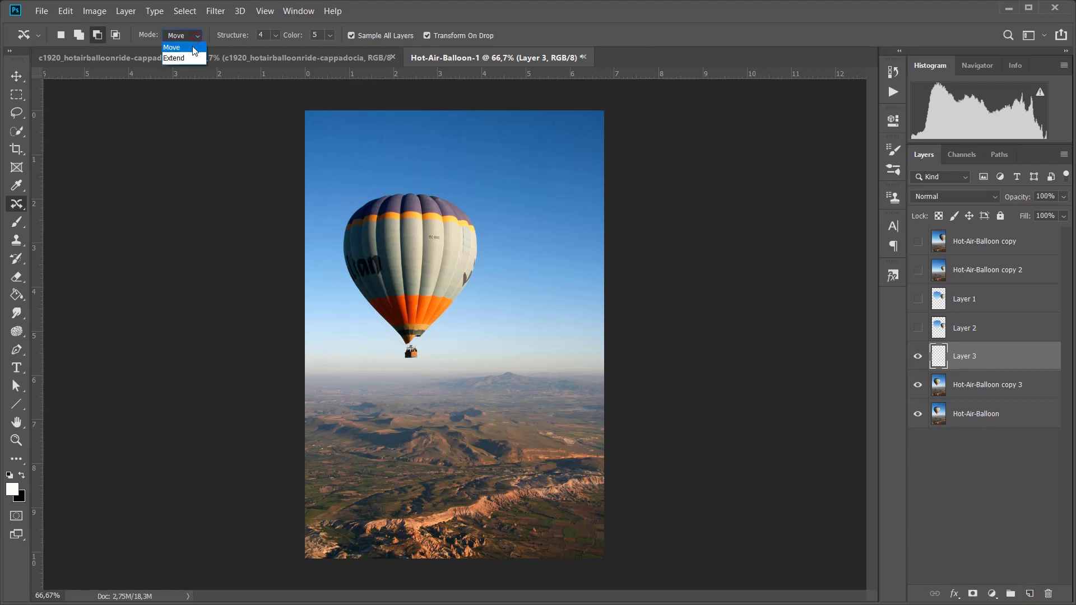
{"action": "left_click", "coordinate": [184, 59]}
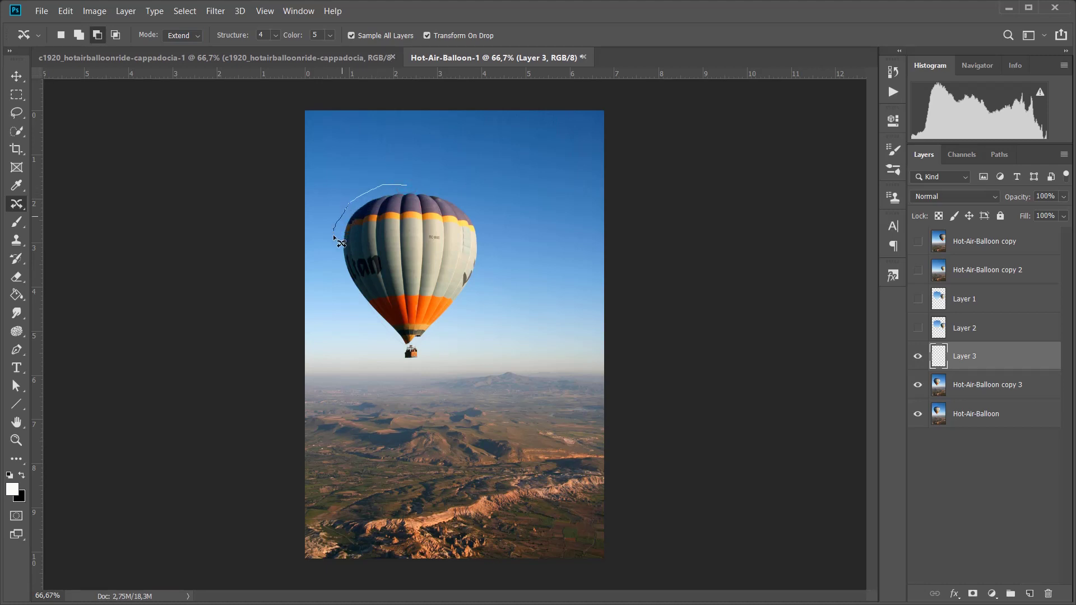
{"action": "mouse_move", "coordinate": [361, 307]}
{"action": "left_mouse_down"}
{"action": "mouse_move", "coordinate": [413, 364]}
{"action": "mouse_move", "coordinate": [486, 263]}
{"action": "left_mouse_up"}
{"action": "left_click_drag", "start_coordinate": [424, 186], "coordinate": [408, 183]}
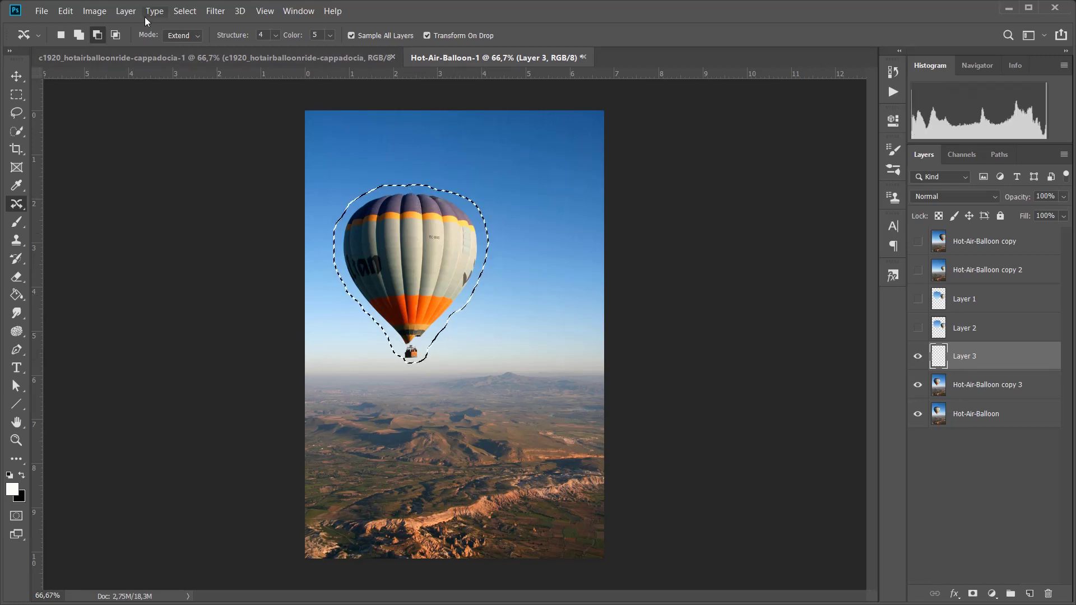
{"action": "left_click", "coordinate": [61, 35]}
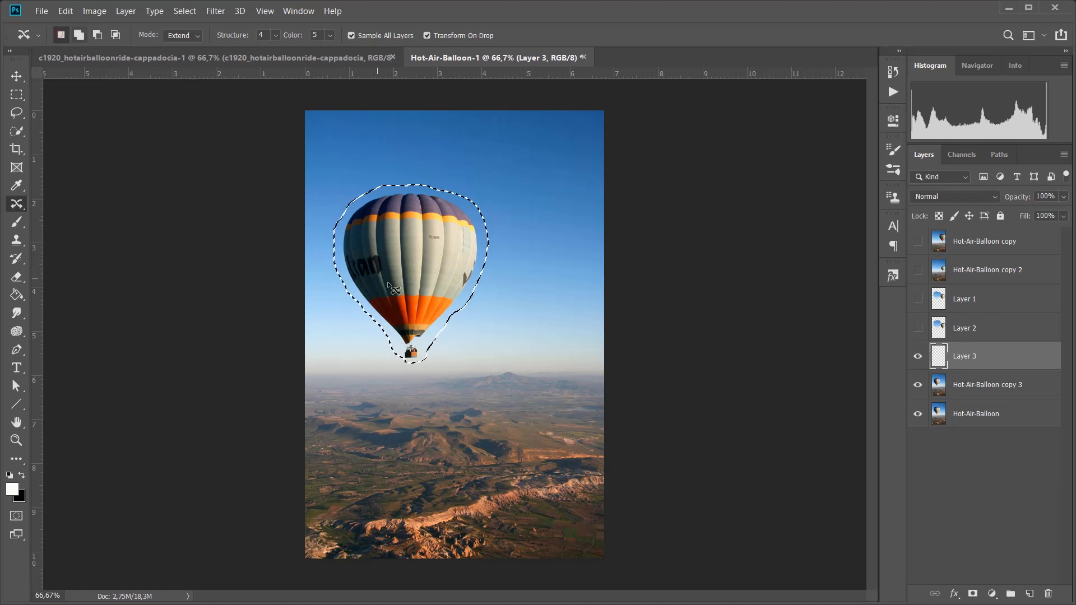
- Duplicate the outlined balloon beside the original just above the horizon, scaled down to about 60 percent, and clear the selection
{"action": "left_click_drag", "start_coordinate": [420, 277], "coordinate": [517, 276]}
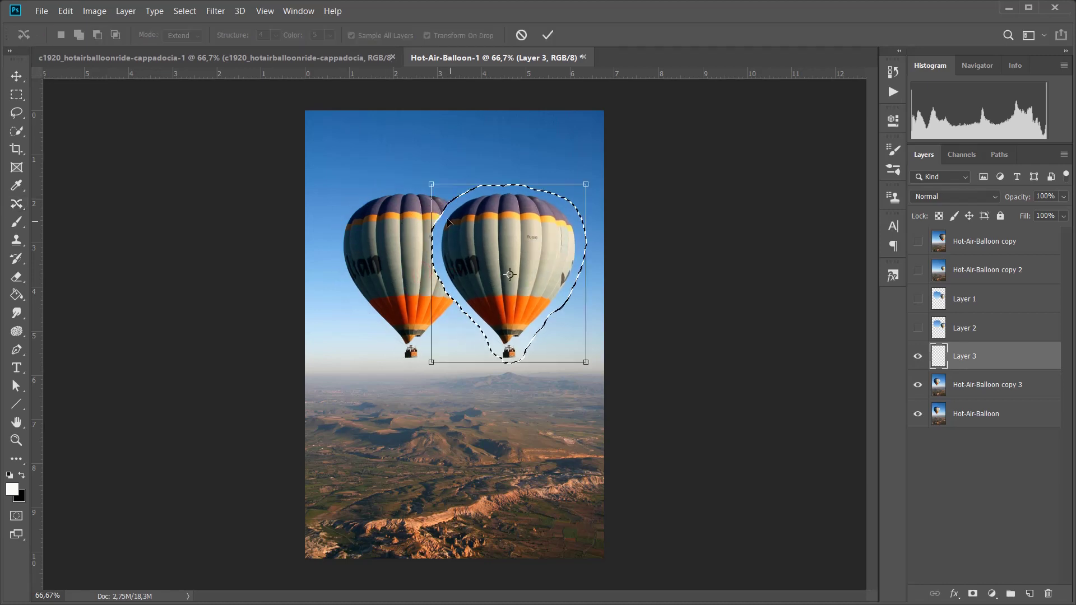
{"action": "left_click_drag", "start_coordinate": [431, 183], "coordinate": [472, 231]}
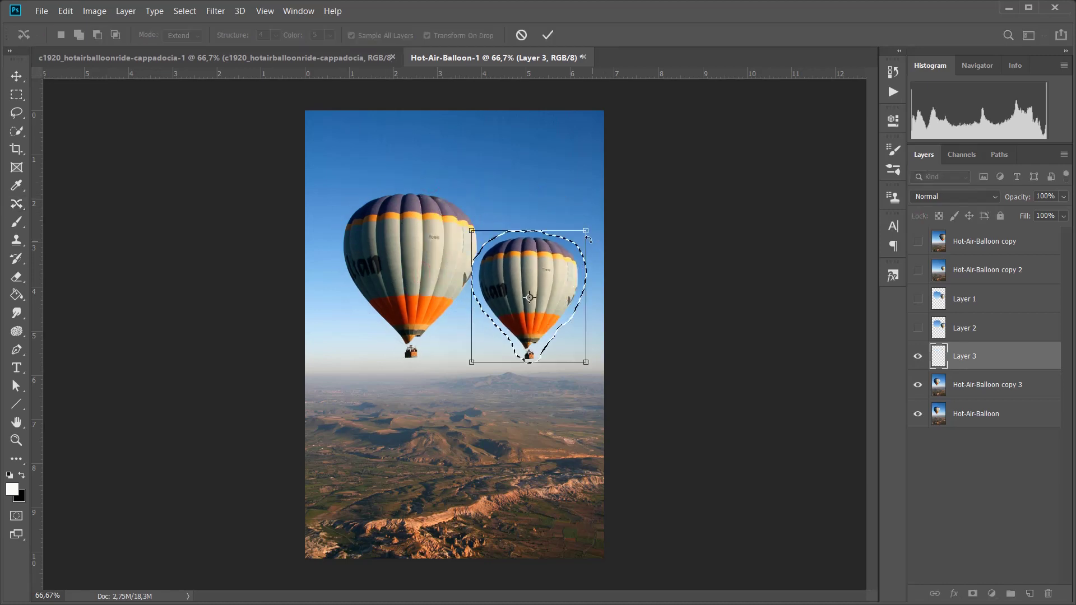
{"action": "left_click_drag", "start_coordinate": [585, 231], "coordinate": [575, 242]}
{"action": "left_click_drag", "start_coordinate": [472, 242], "coordinate": [487, 259]}
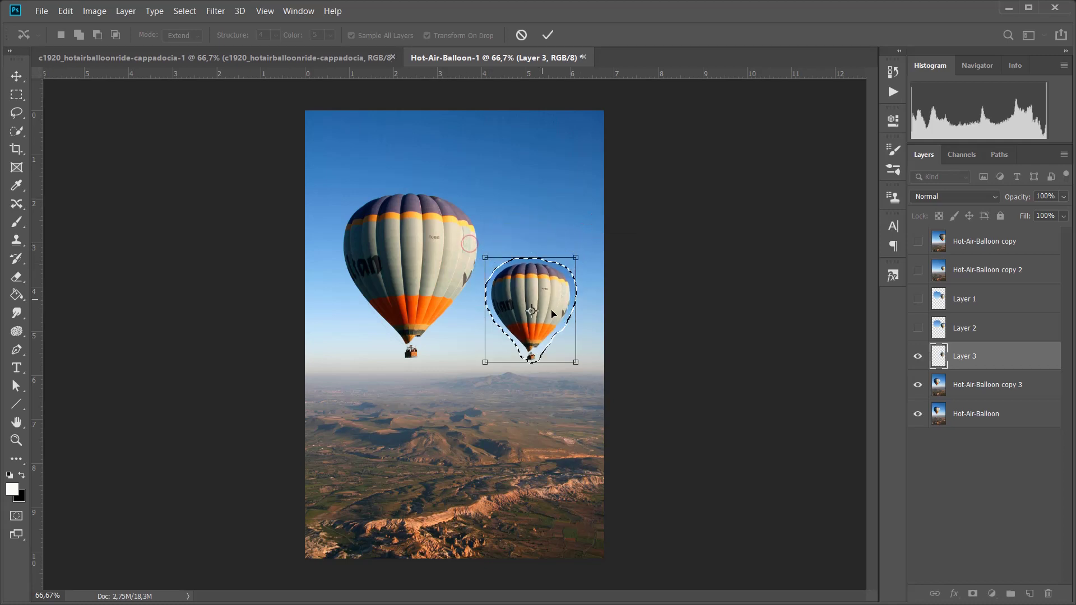
{"action": "left_click", "coordinate": [548, 35]}
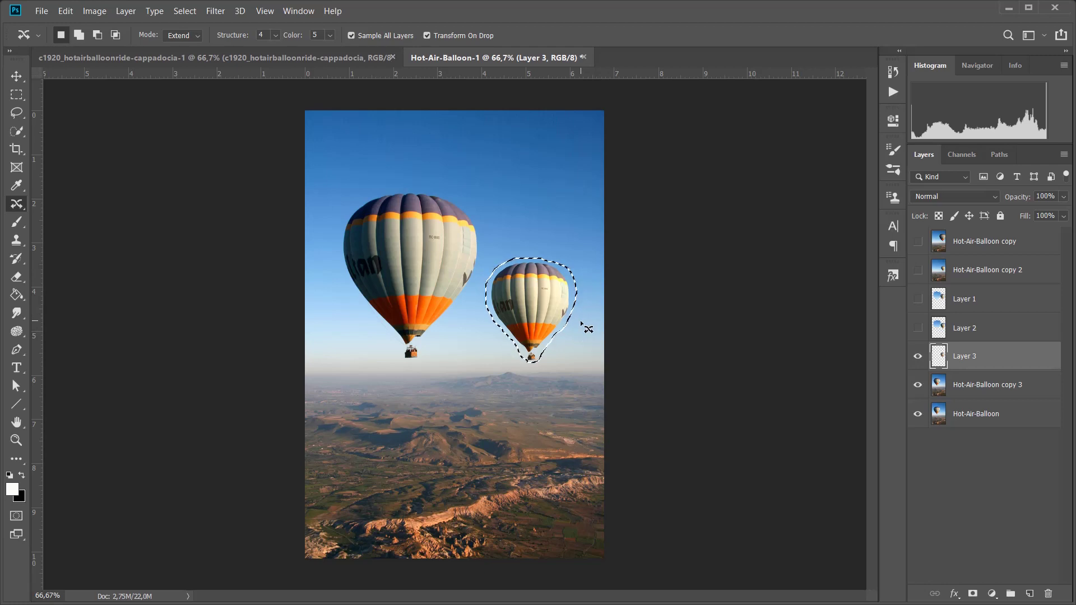
{"action": "key", "text": "ctrl+d"}
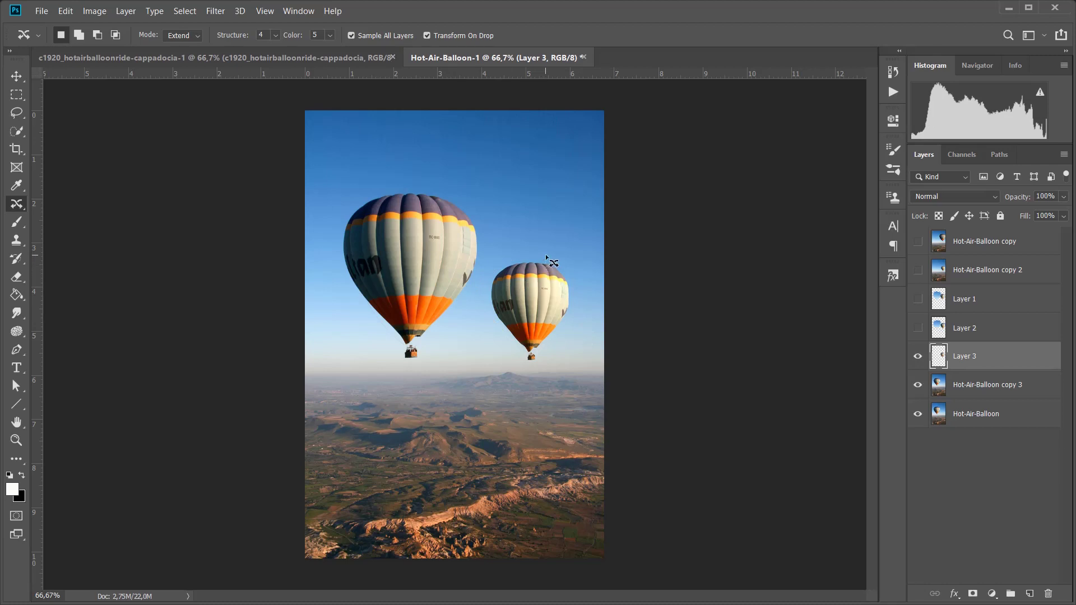
- Try to duplicate the smaller balloon into the sky above it, tilted and scaled down to less than half size
{"action": "mouse_move", "coordinate": [546, 254]}
{"action": "left_mouse_down"}
{"action": "mouse_move", "coordinate": [513, 256]}
{"action": "mouse_move", "coordinate": [487, 281]}
{"action": "left_mouse_up"}
{"action": "mouse_move", "coordinate": [492, 323]}
{"action": "left_mouse_down"}
{"action": "mouse_move", "coordinate": [537, 369]}
{"action": "mouse_move", "coordinate": [564, 341]}
{"action": "left_mouse_up"}
{"action": "left_click_drag", "start_coordinate": [562, 260], "coordinate": [544, 255]}
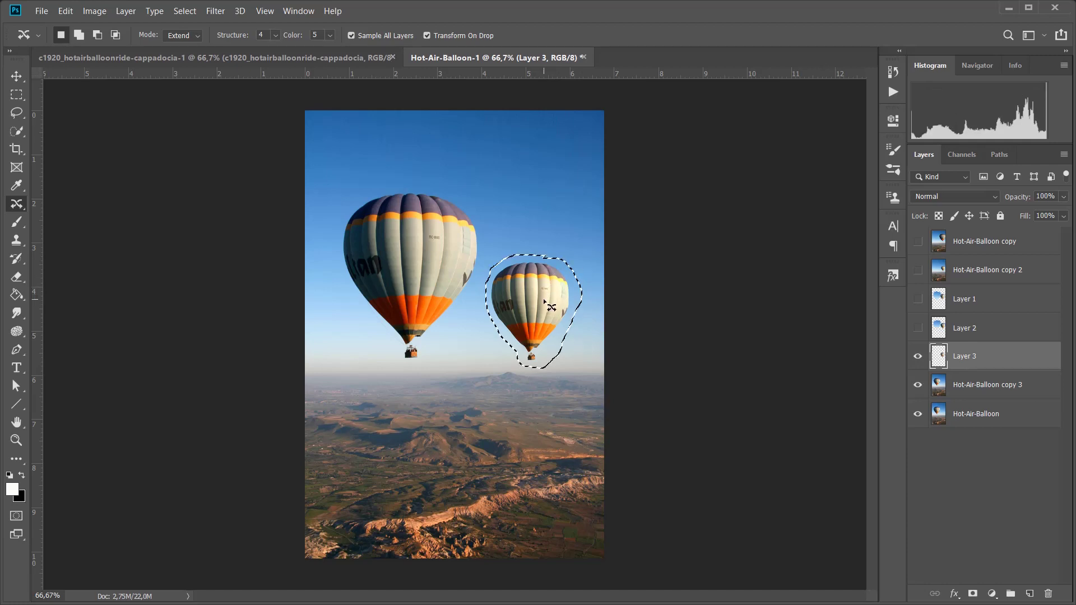
{"action": "left_click_drag", "start_coordinate": [544, 303], "coordinate": [542, 186]}
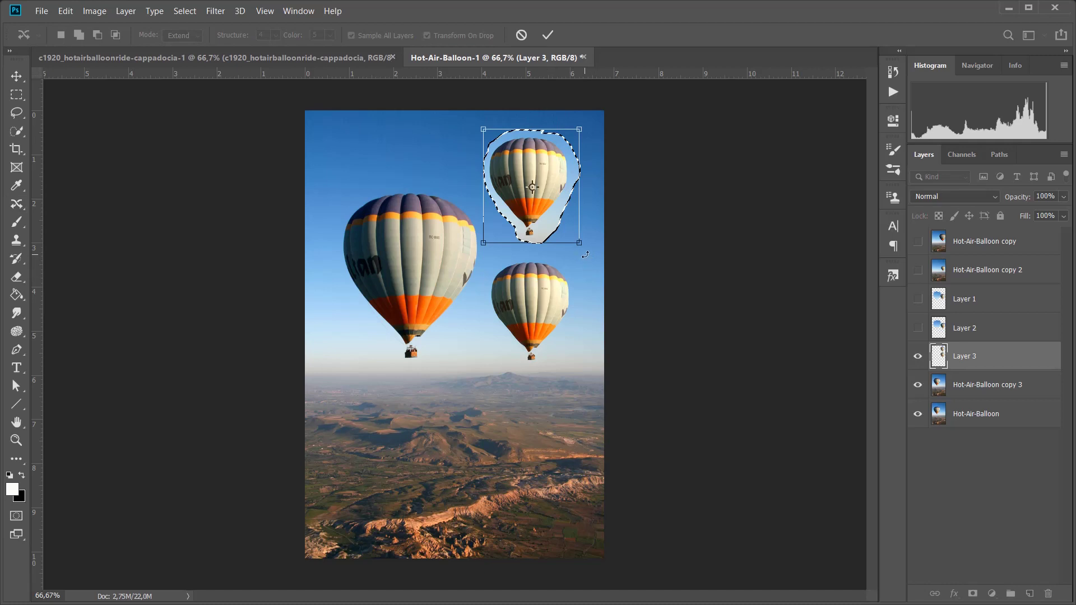
{"action": "left_click_drag", "start_coordinate": [586, 254], "coordinate": [612, 220]}
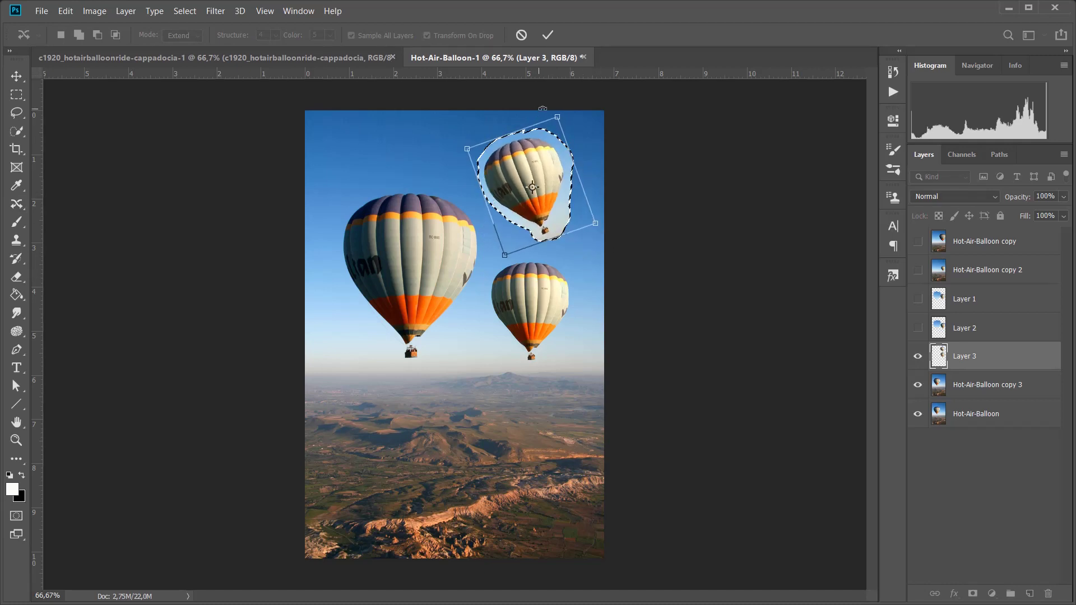
{"action": "left_click_drag", "start_coordinate": [558, 118], "coordinate": [531, 187]}
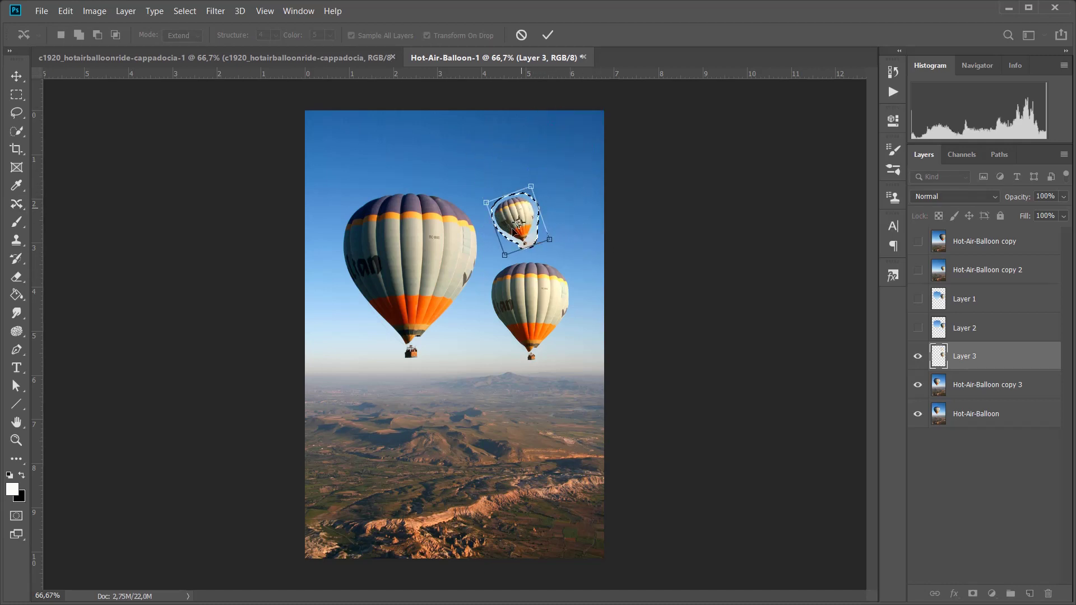
{"action": "left_click_drag", "start_coordinate": [505, 259], "coordinate": [492, 248]}
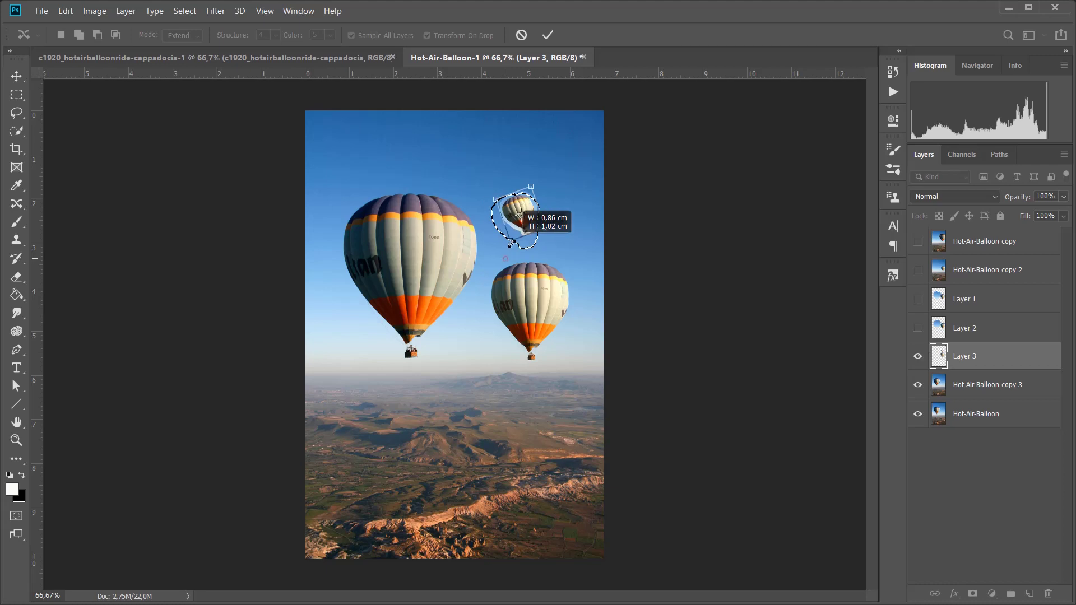
{"action": "left_click", "coordinate": [548, 35]}
{"action": "key", "text": "ctrl+d"}
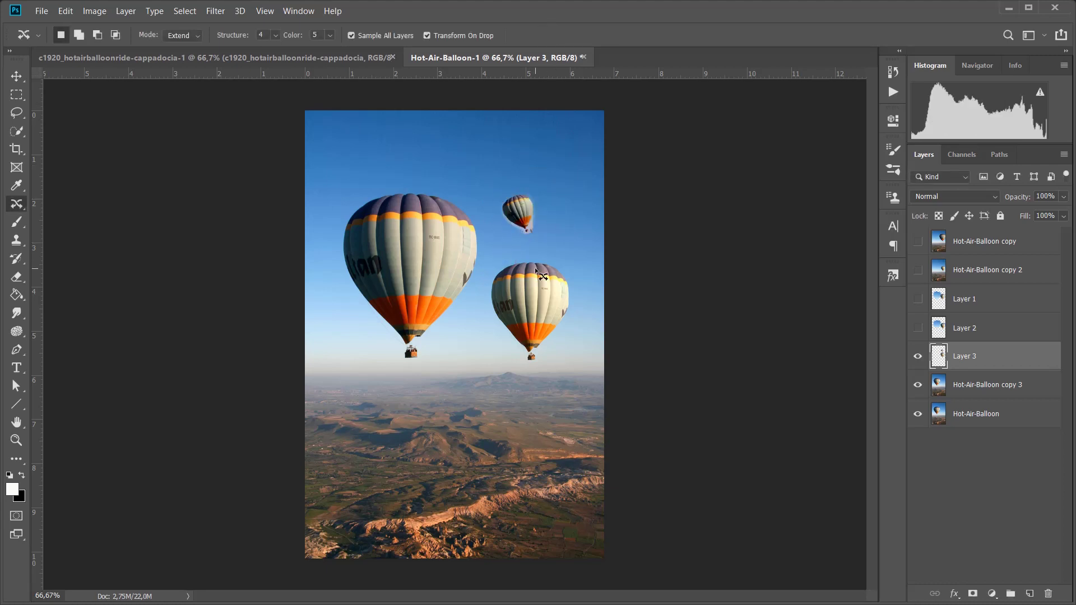
- Reselect the tilted miniature copy to try Color at 10, and undo that copy while keeping the new Color setting
{"action": "key", "text": "ctrl+plus"}
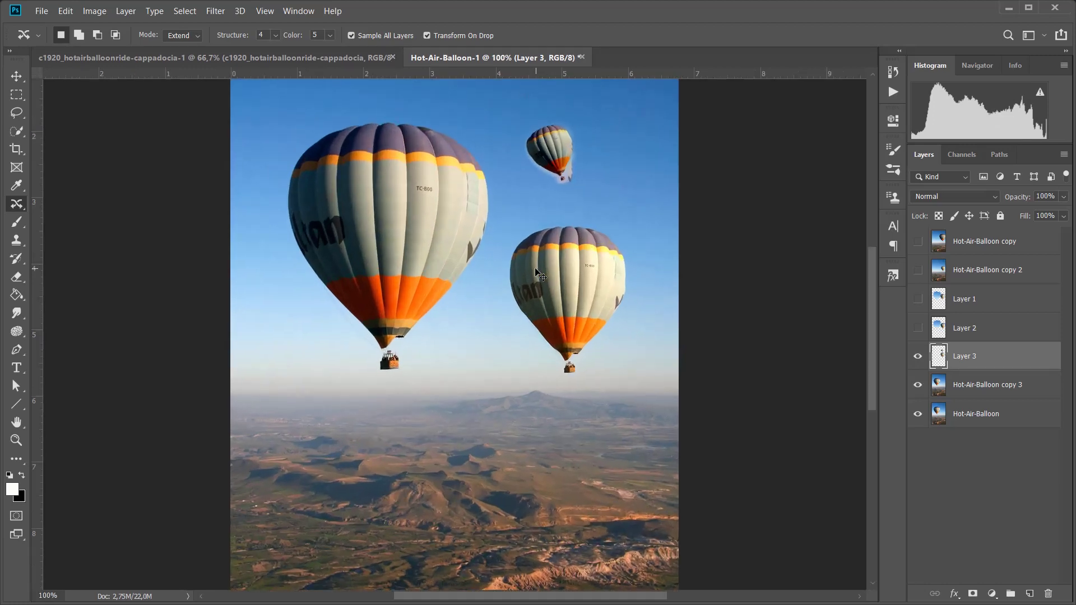
{"action": "key", "text": "ctrl+shift+d"}
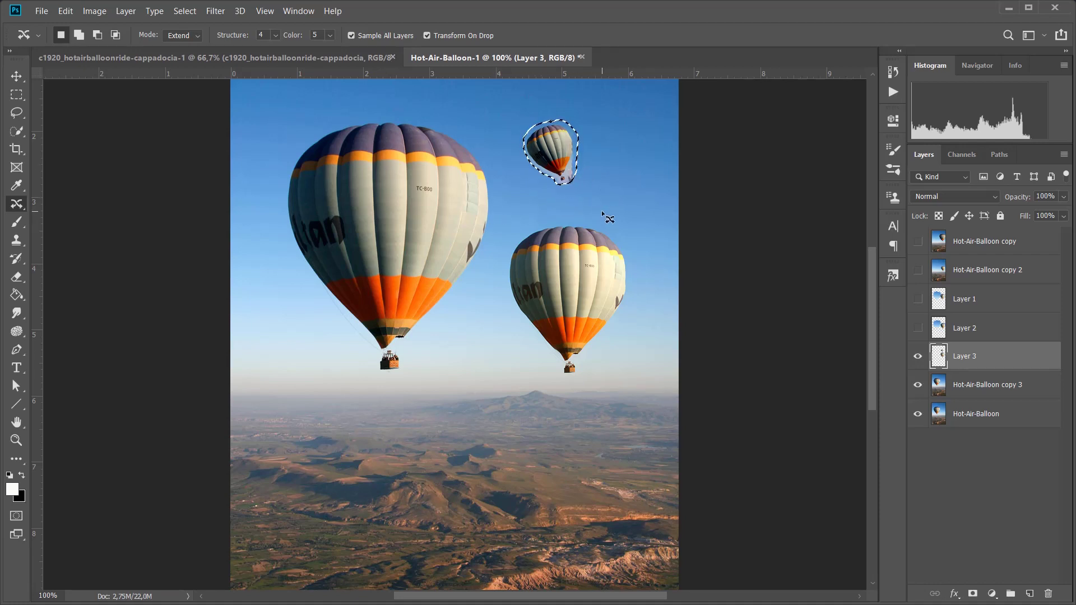
{"action": "left_click", "coordinate": [330, 35]}
{"action": "left_click_drag", "start_coordinate": [337, 50], "coordinate": [372, 53]}
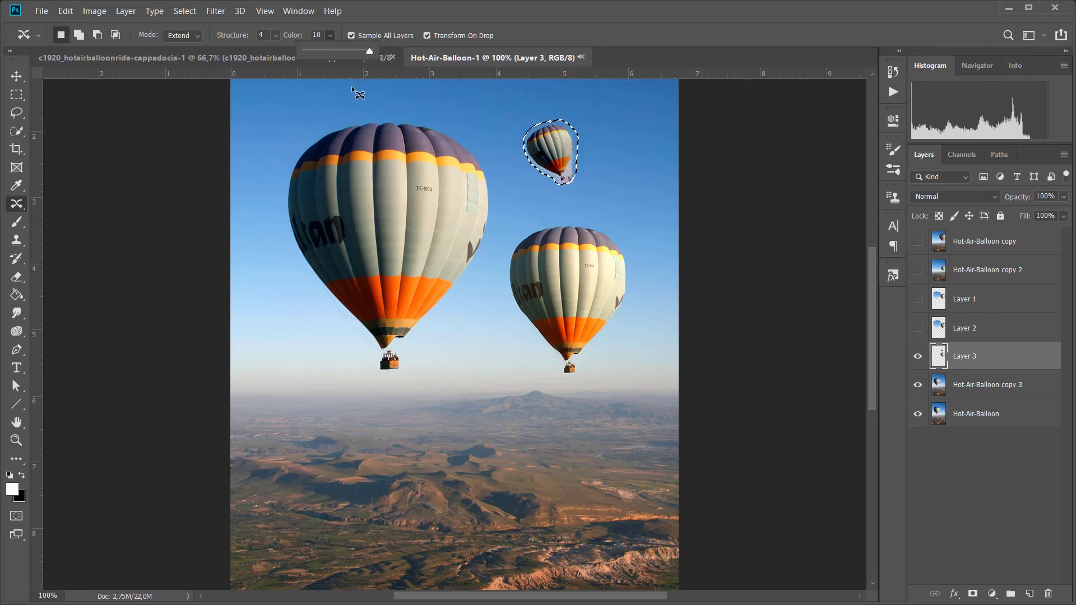
{"action": "left_click", "coordinate": [593, 196]}
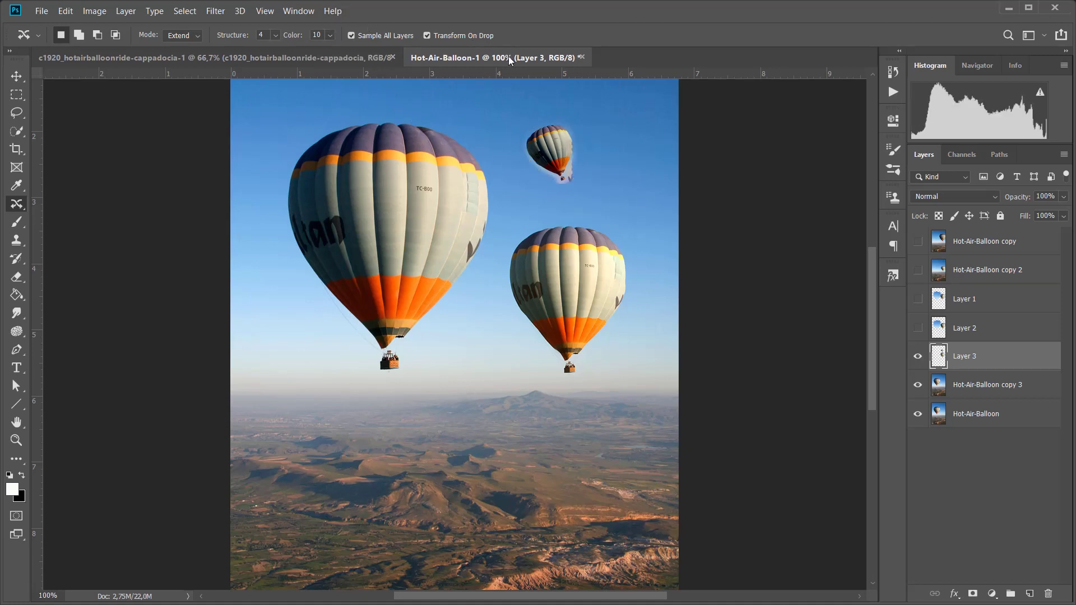
{"action": "key", "text": "ctrl+z"}
{"action": "left_click", "coordinate": [639, 170]}
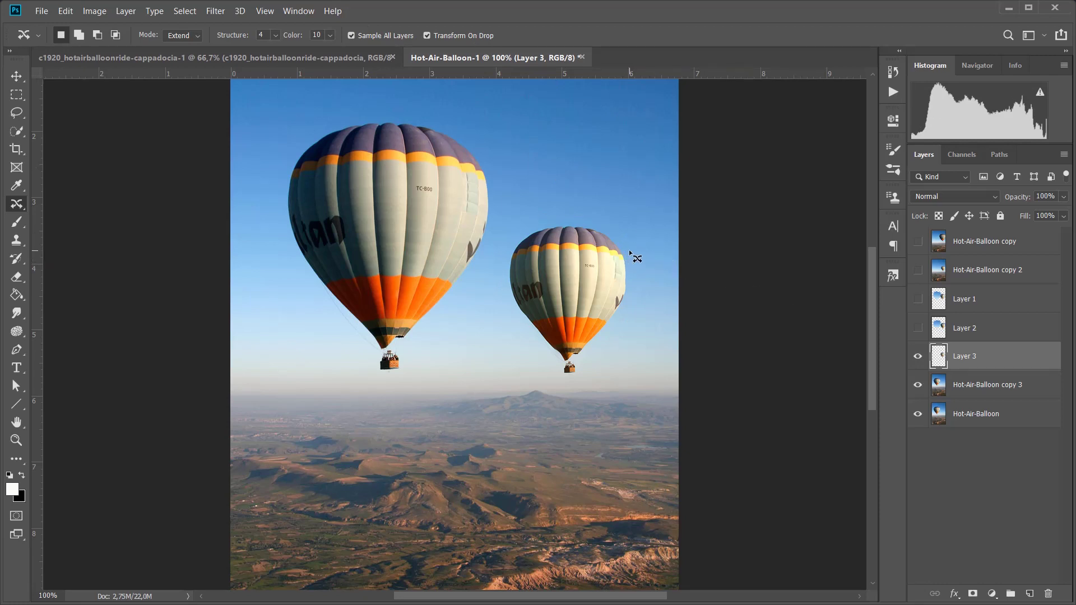
- Outline the smaller balloon with its basket and place a duplicate of it in the sky directly above it
{"action": "mouse_move", "coordinate": [629, 250]}
{"action": "left_mouse_down"}
{"action": "mouse_move", "coordinate": [603, 223]}
{"action": "mouse_move", "coordinate": [549, 219]}
{"action": "mouse_move", "coordinate": [508, 246]}
{"action": "left_mouse_up"}
{"action": "mouse_move", "coordinate": [501, 296]}
{"action": "left_mouse_down"}
{"action": "mouse_move", "coordinate": [559, 378]}
{"action": "mouse_move", "coordinate": [577, 380]}
{"action": "mouse_move", "coordinate": [626, 324]}
{"action": "mouse_move", "coordinate": [628, 251]}
{"action": "left_mouse_up"}
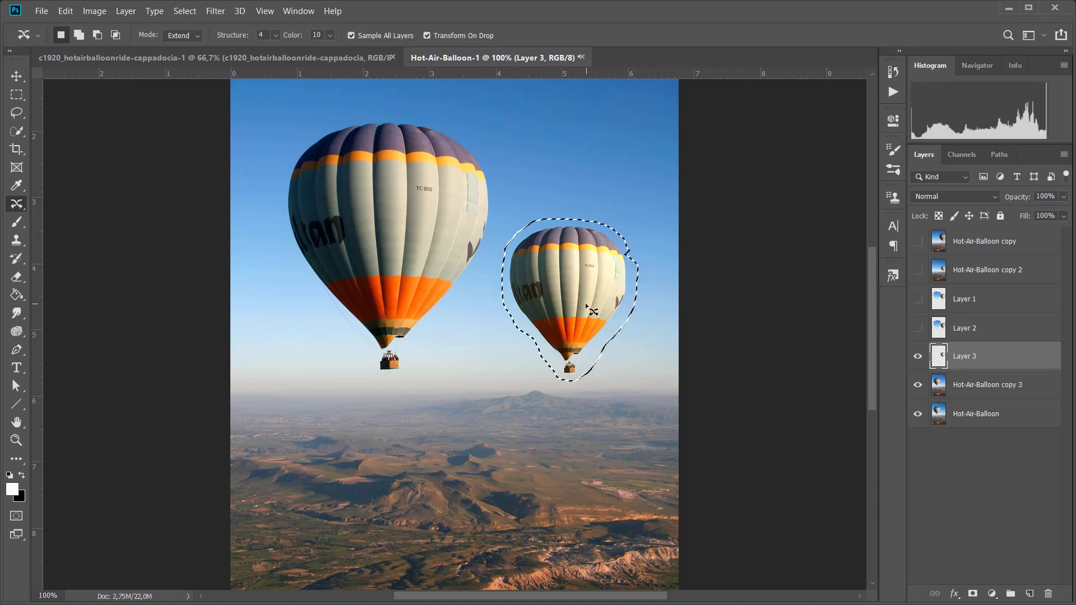
{"action": "left_click_drag", "start_coordinate": [585, 305], "coordinate": [594, 140]}
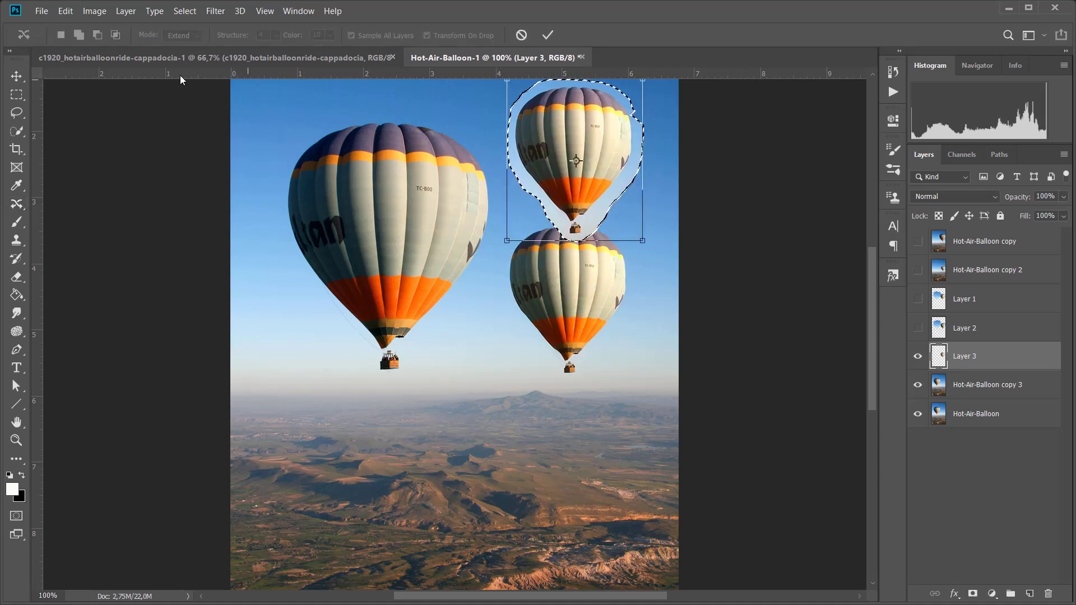
{"action": "left_click_drag", "start_coordinate": [873, 294], "coordinate": [870, 264]}
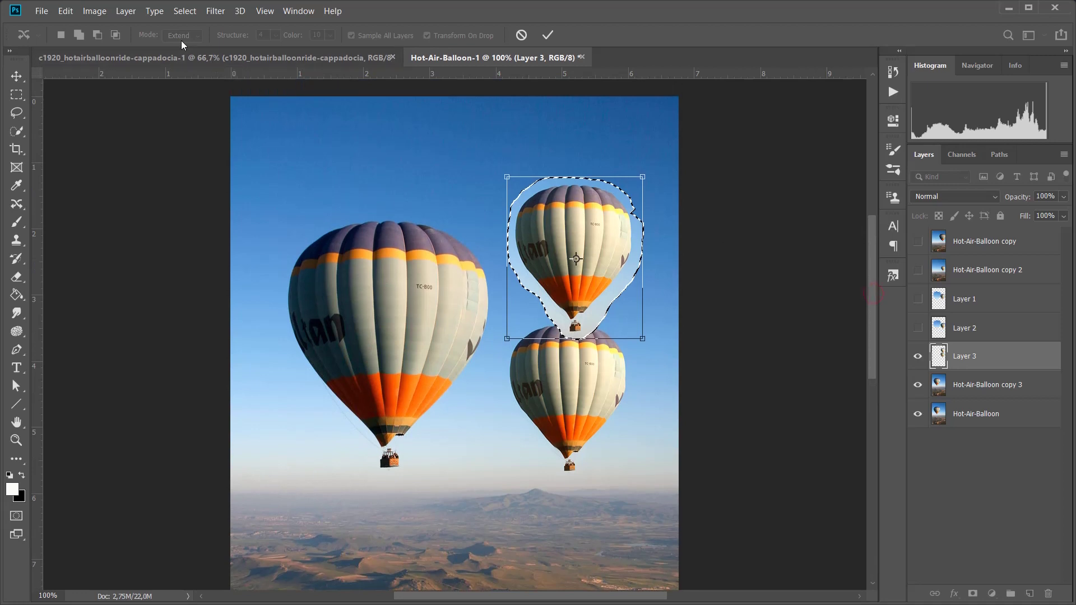
{"action": "left_click_drag", "start_coordinate": [603, 230], "coordinate": [601, 205]}
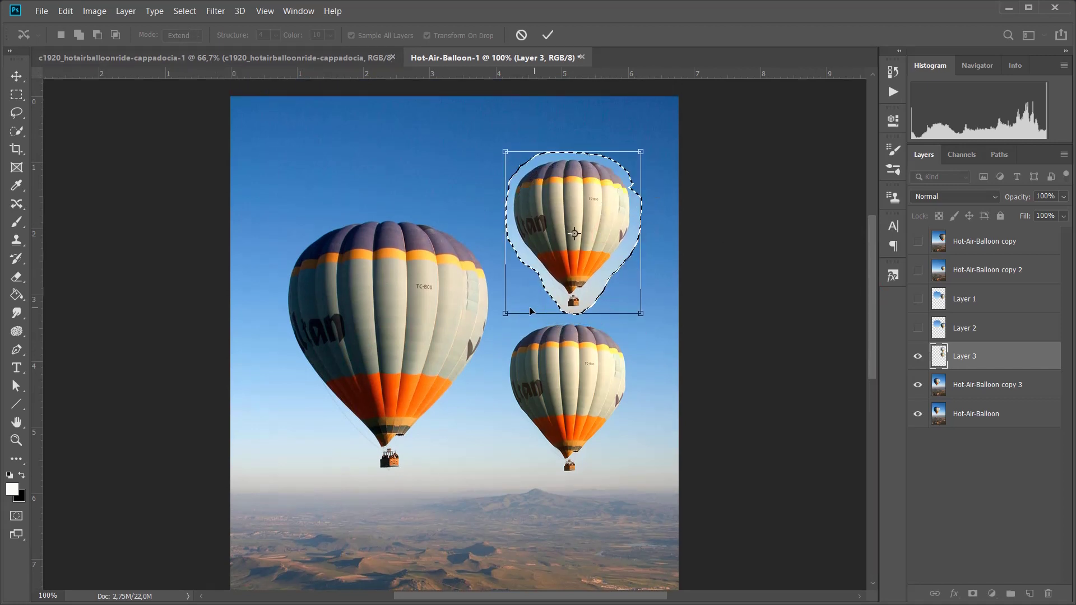
- Scale the upper duplicate down to about 55 percent, tilt it slightly counterclockwise, and apply the transform
{"action": "left_click_drag", "start_coordinate": [506, 312], "coordinate": [541, 270]}
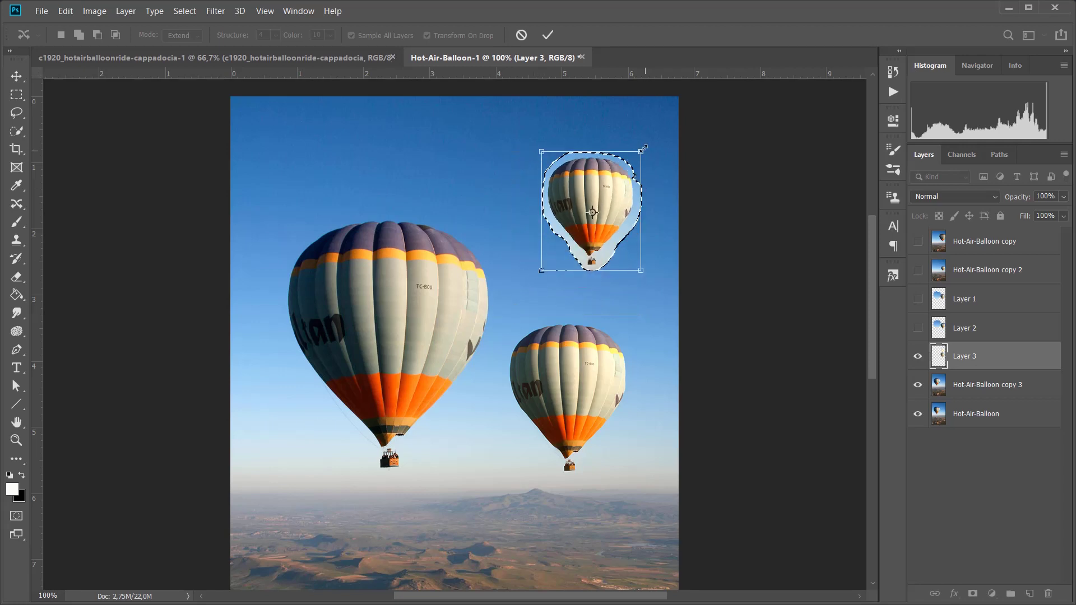
{"action": "left_click_drag", "start_coordinate": [640, 150], "coordinate": [615, 185]}
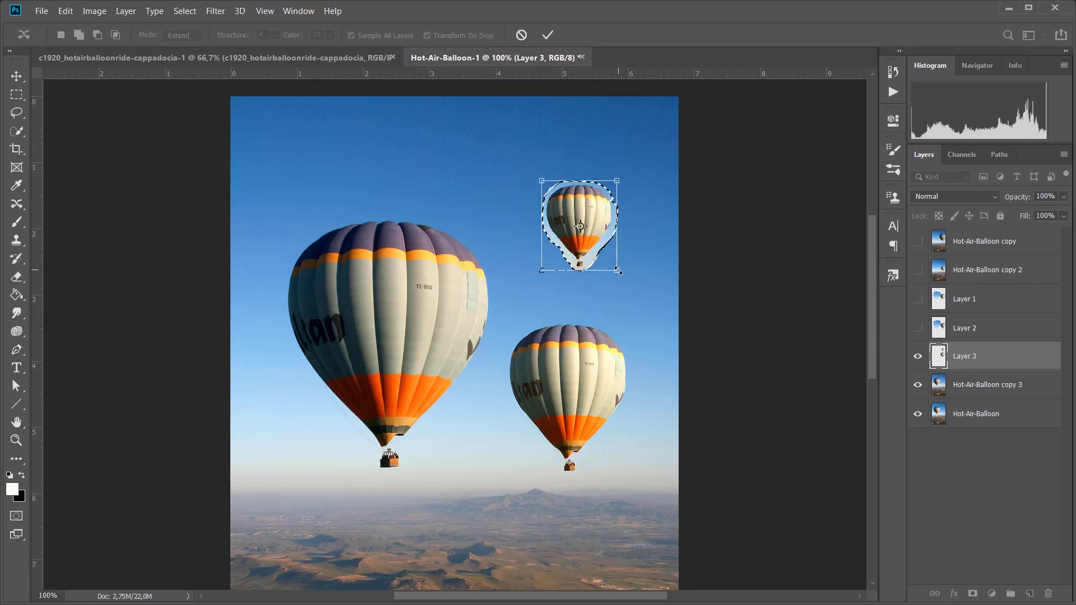
{"action": "left_click_drag", "start_coordinate": [627, 277], "coordinate": [634, 271]}
{"action": "left_click_drag", "start_coordinate": [594, 231], "coordinate": [593, 243]}
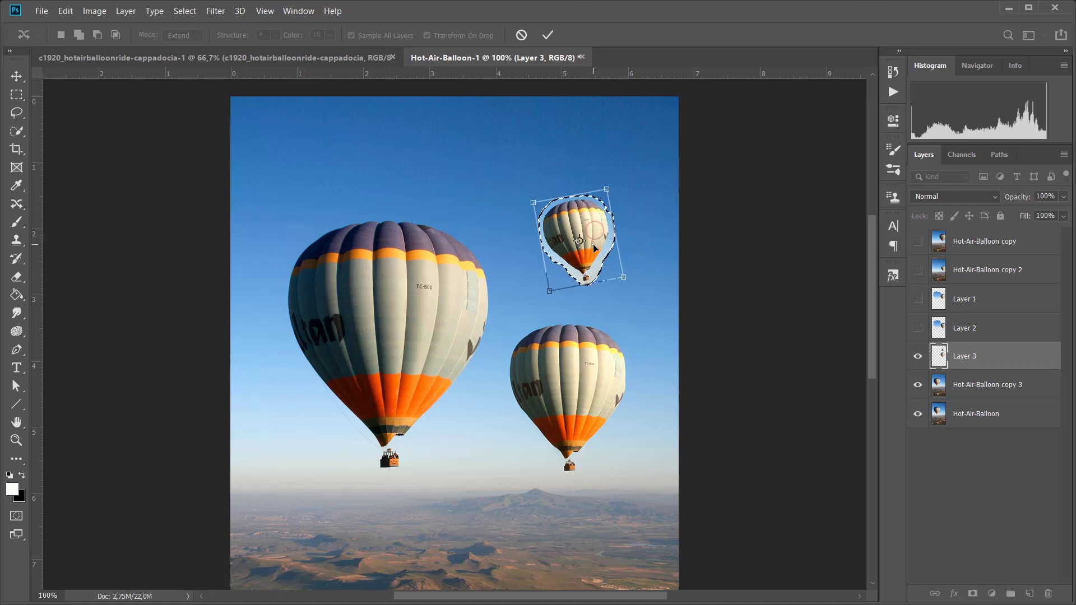
{"action": "left_click", "coordinate": [549, 35]}
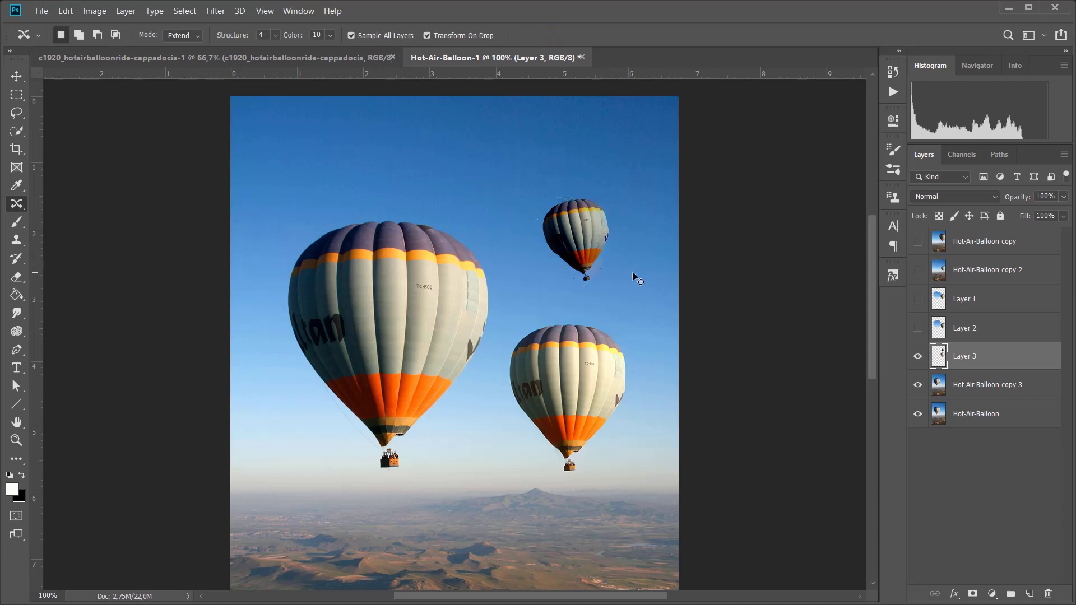
{"action": "key", "text": "ctrl+plus"}
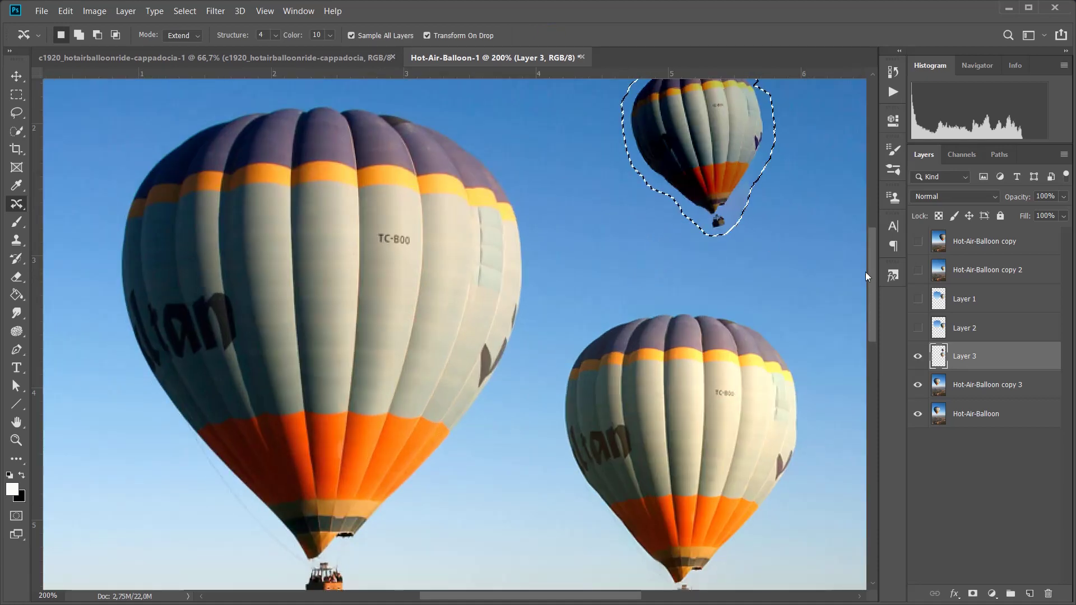
- Try Color values 3, 5 and 7 on the upper balloon duplicate, settle on 9, and deselect it
{"action": "scroll", "coordinate": [766, 292], "scroll_direction": "up", "scroll_amount": 3}
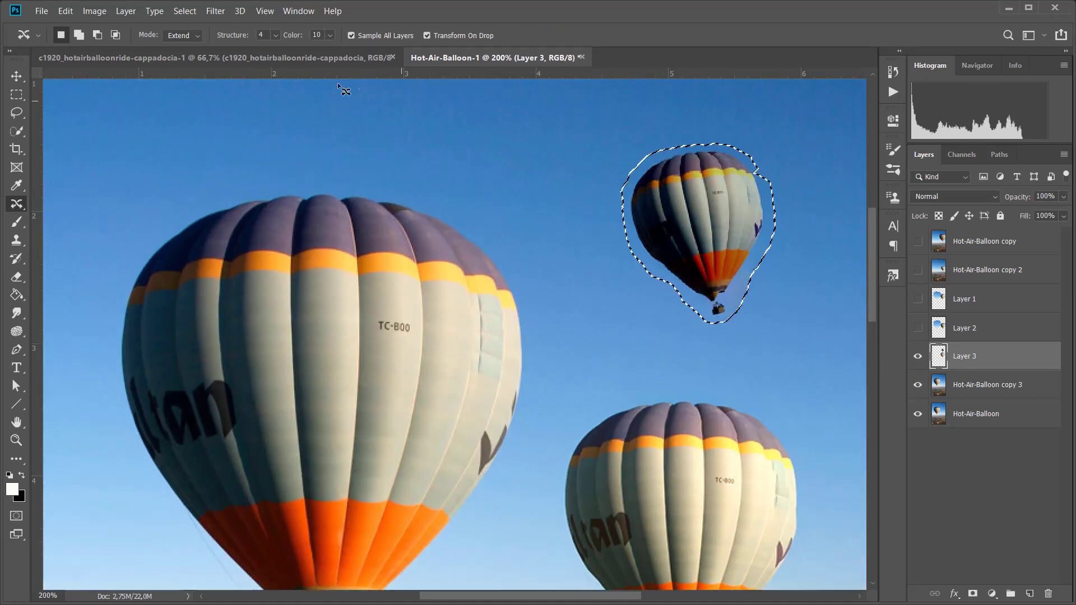
{"action": "left_click", "coordinate": [330, 35]}
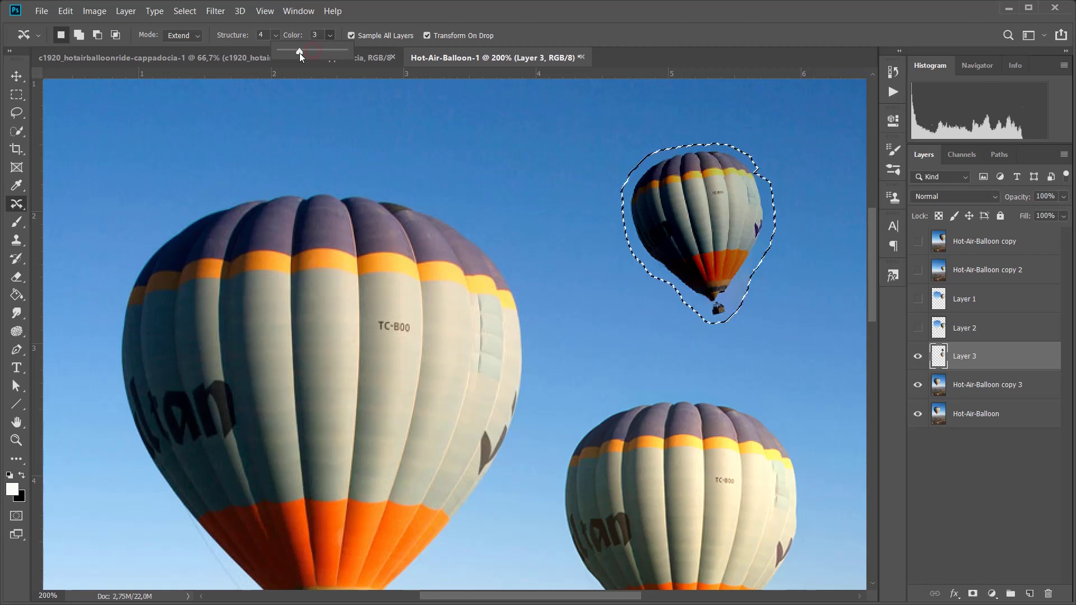
{"action": "left_click_drag", "start_coordinate": [302, 53], "coordinate": [311, 55]}
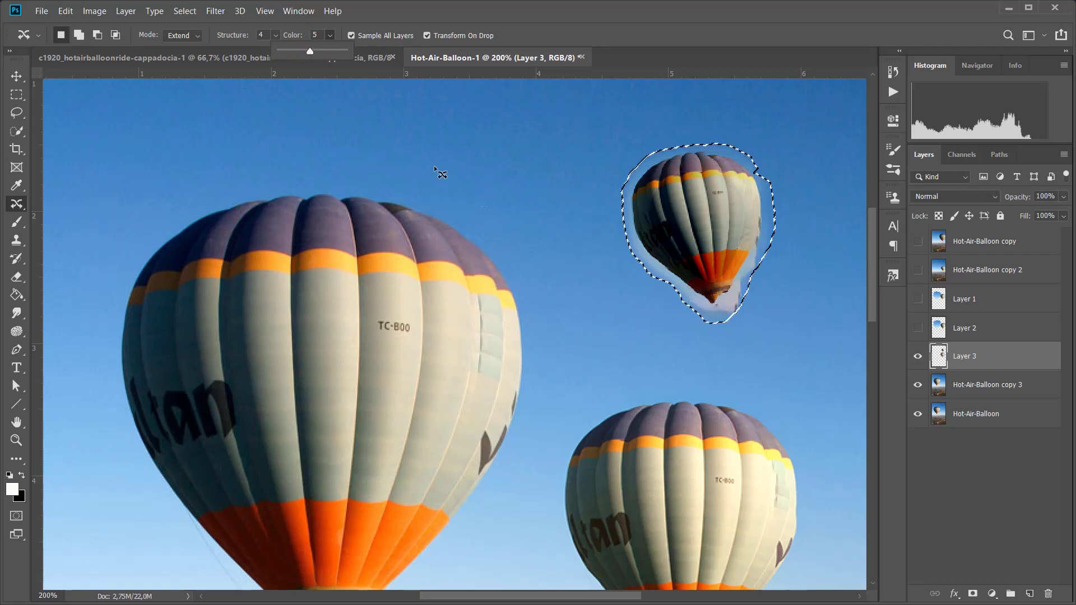
{"action": "left_click_drag", "start_coordinate": [311, 51], "coordinate": [321, 51]}
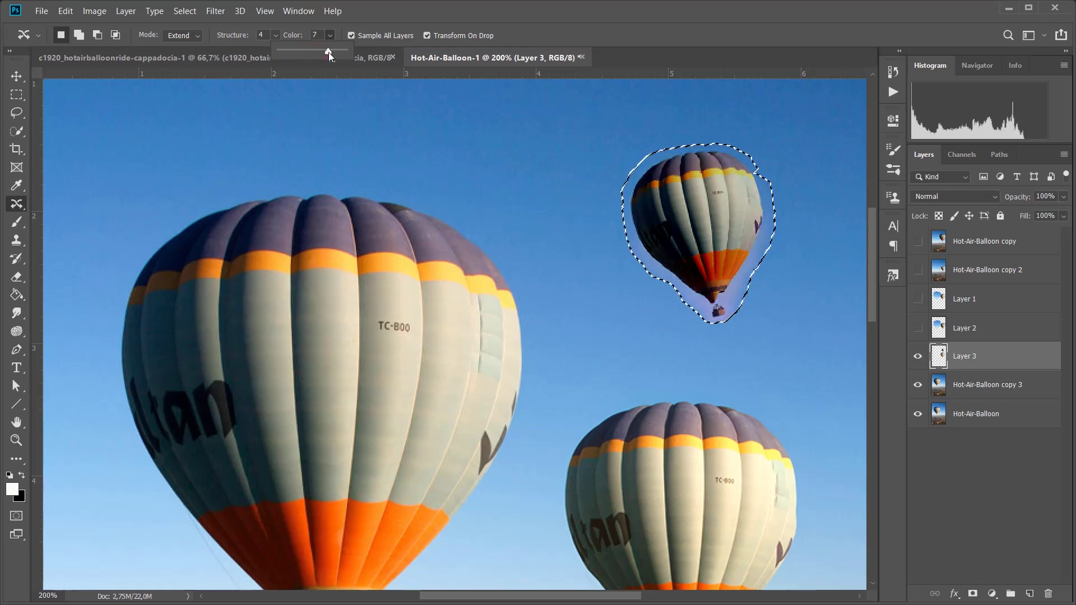
{"action": "left_click_drag", "start_coordinate": [329, 52], "coordinate": [330, 52]}
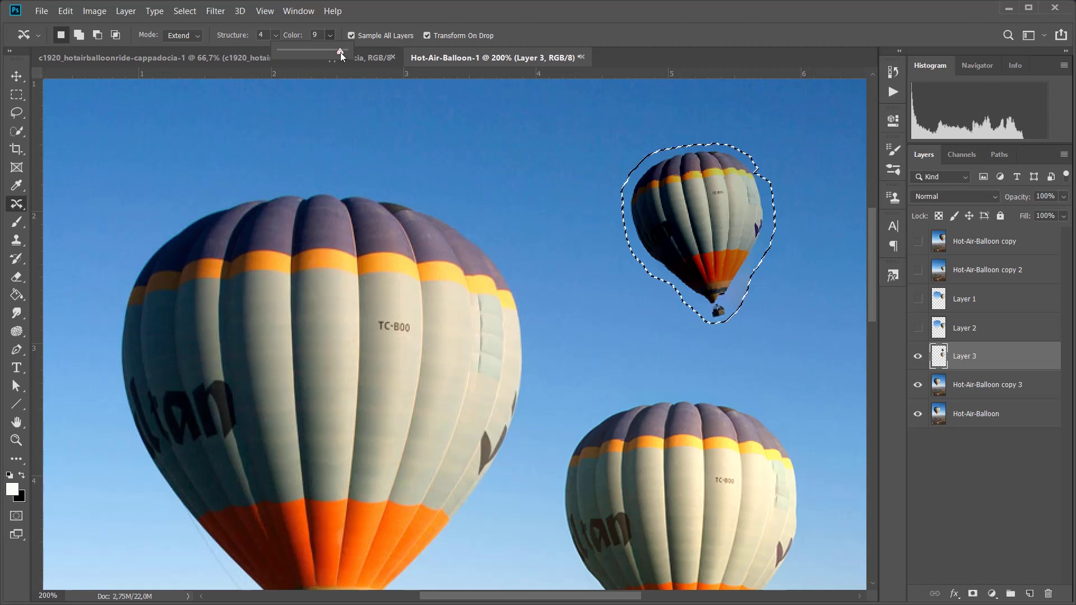
{"action": "left_click_drag", "start_coordinate": [343, 53], "coordinate": [339, 55]}
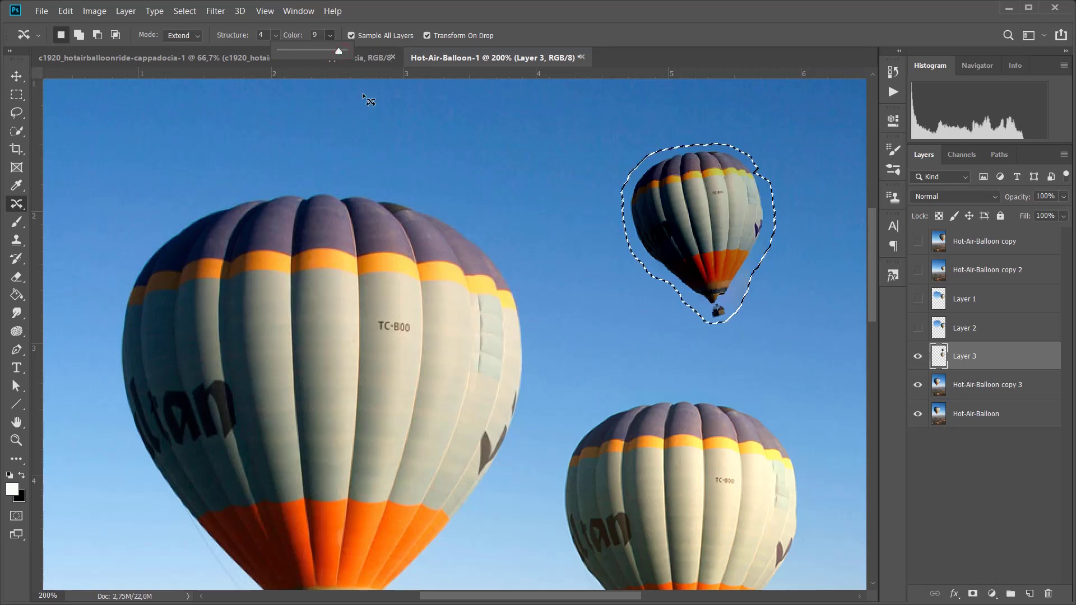
{"action": "left_click", "coordinate": [665, 92]}
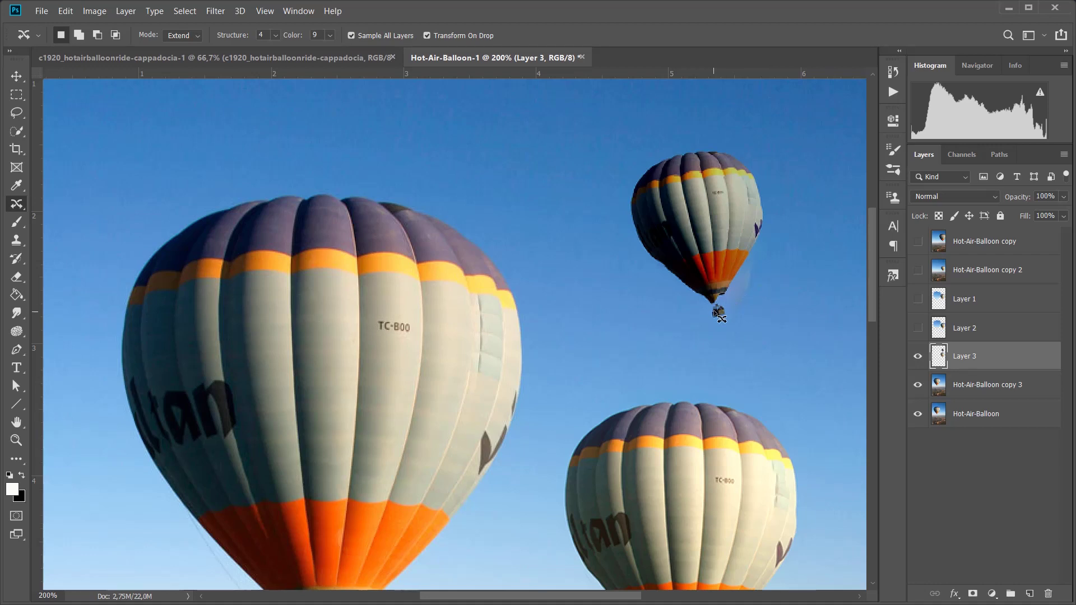
- Review the whole image at 66.67% and show the tools grouped with the Content-Aware Move Tool
{"action": "key", "text": "ctrl+minus"}
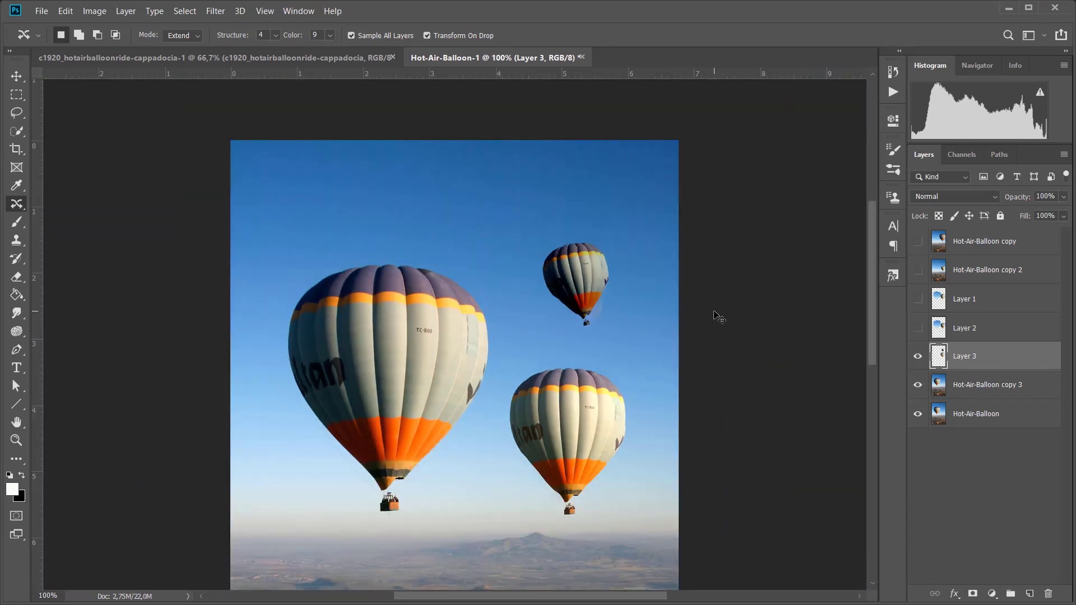
{"action": "key", "text": "ctrl+minus"}
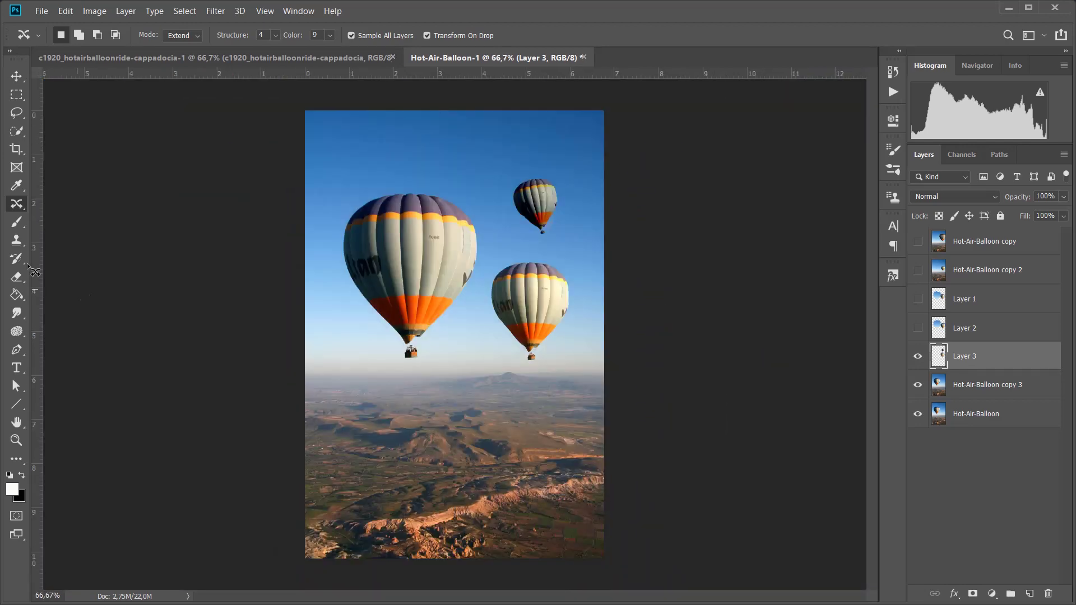
{"action": "left_click", "coordinate": [20, 204]}
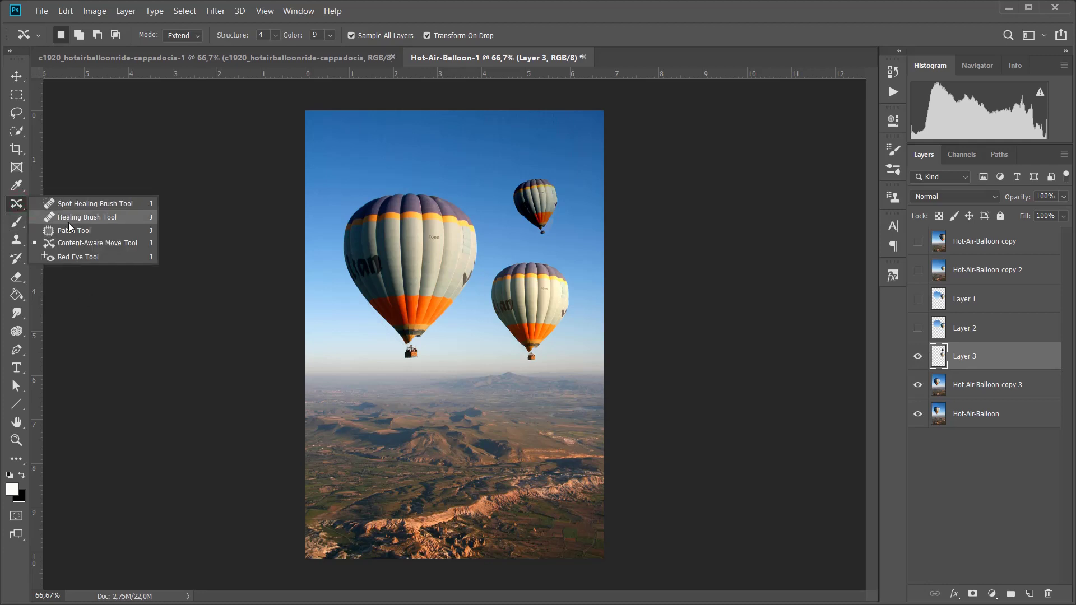